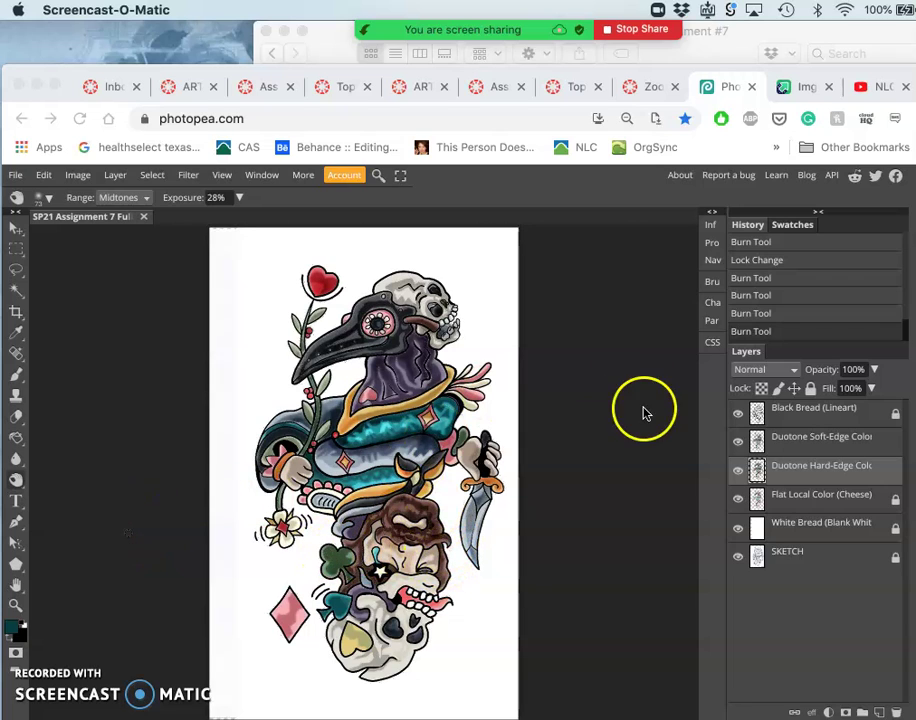
Compare the artwork with the Duotone Soft-Edge and Hard-Edge layers toggled, leaving Soft-Edge hidden and Hard-Edge shown
{"action": "left_click", "coordinate": [739, 472]}
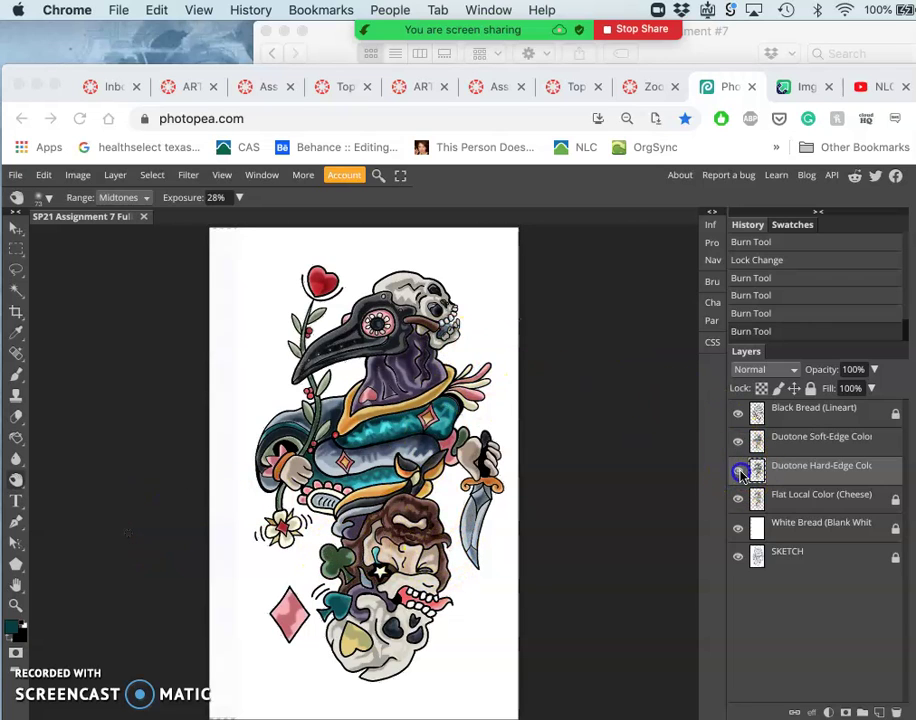
{"action": "left_click", "coordinate": [739, 478]}
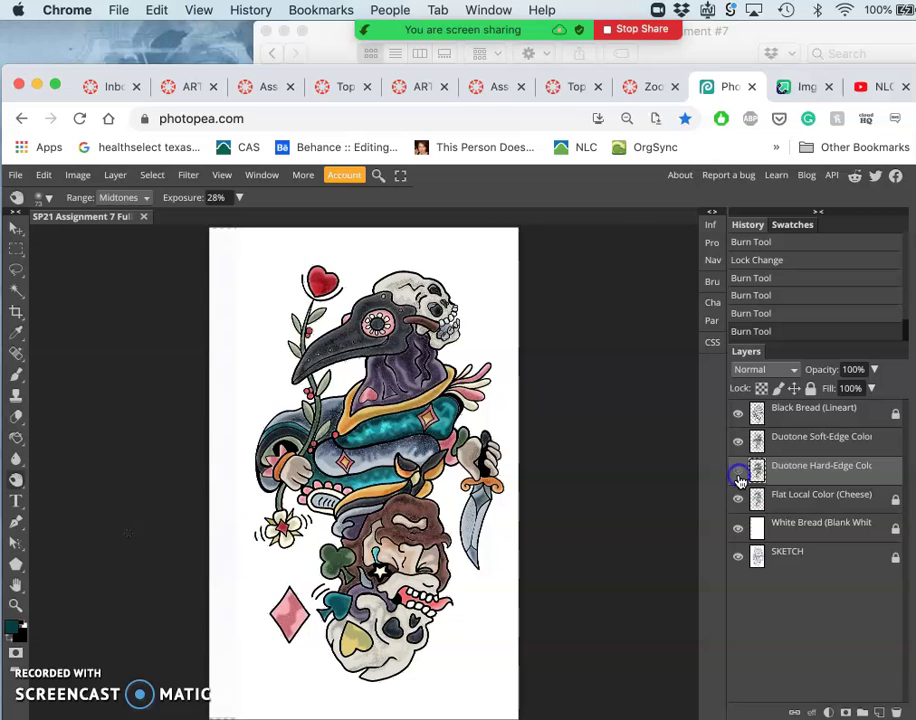
{"action": "left_click", "coordinate": [740, 443]}
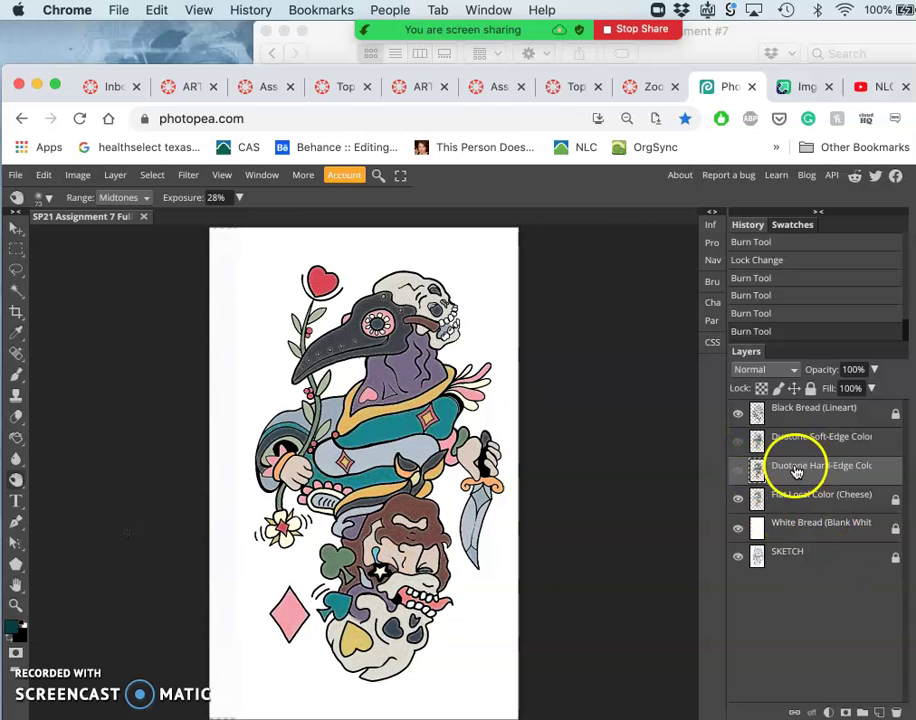
{"action": "left_click", "coordinate": [740, 474]}
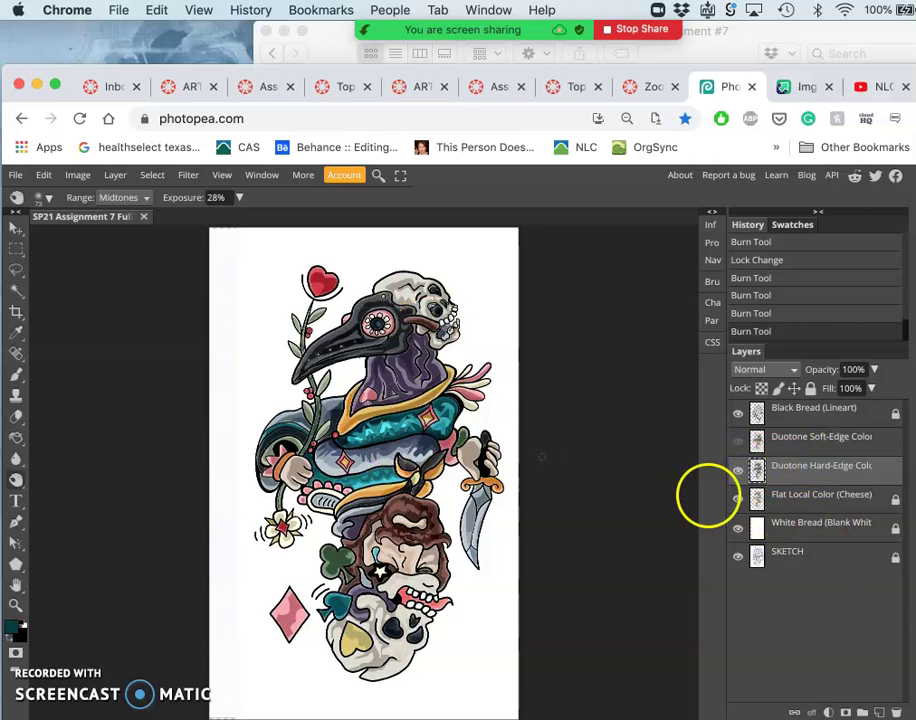
{"action": "left_click", "coordinate": [739, 441]}
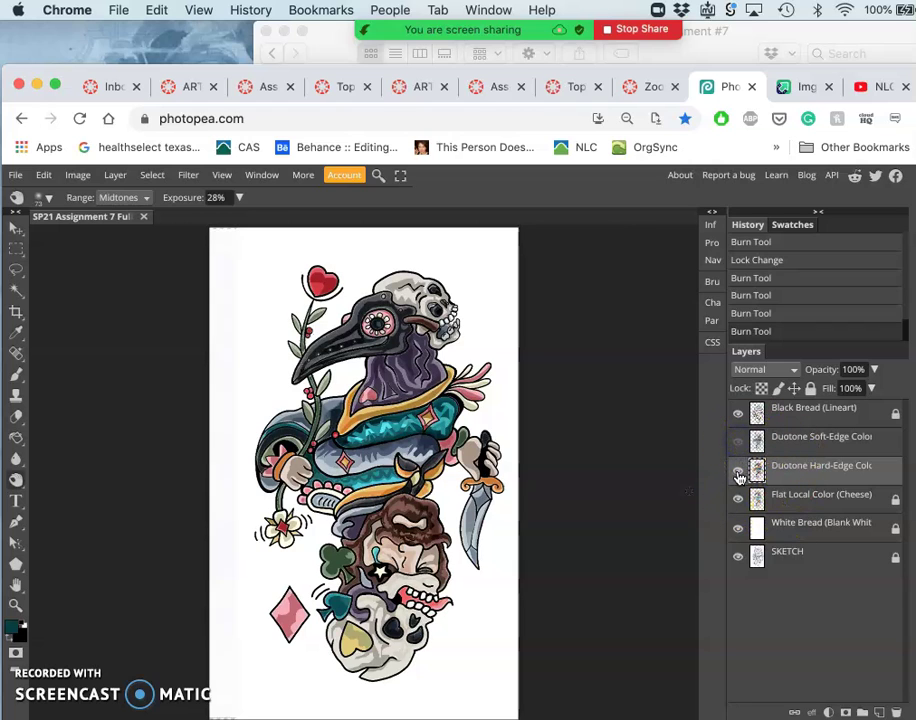
{"action": "left_click", "coordinate": [784, 477]}
{"action": "left_click", "coordinate": [740, 447]}
Duplicate the Duotone Hard-Edge layer and open the Gaussian Blur filter for the copy
{"action": "left_click", "coordinate": [778, 476]}
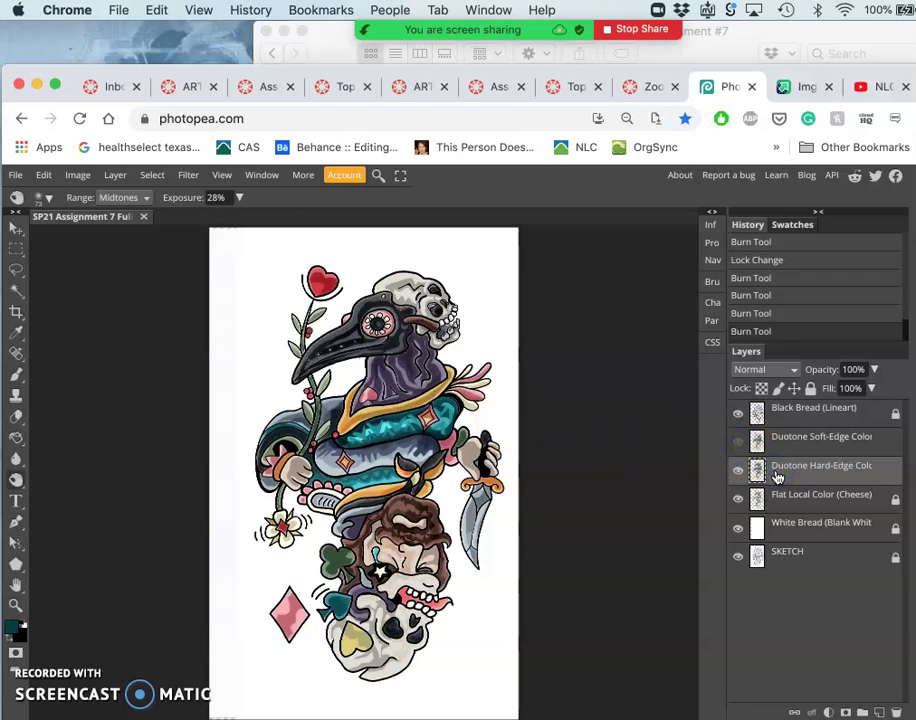
{"action": "key", "text": "super+j"}
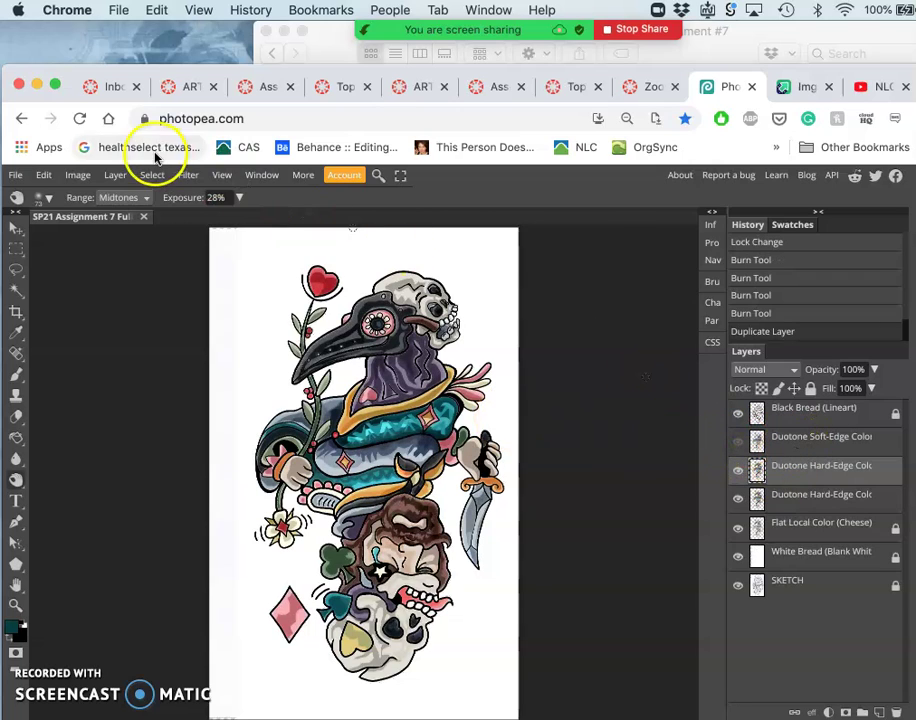
{"action": "left_click", "coordinate": [187, 175]}
{"action": "mouse_move", "coordinate": [213, 311]}
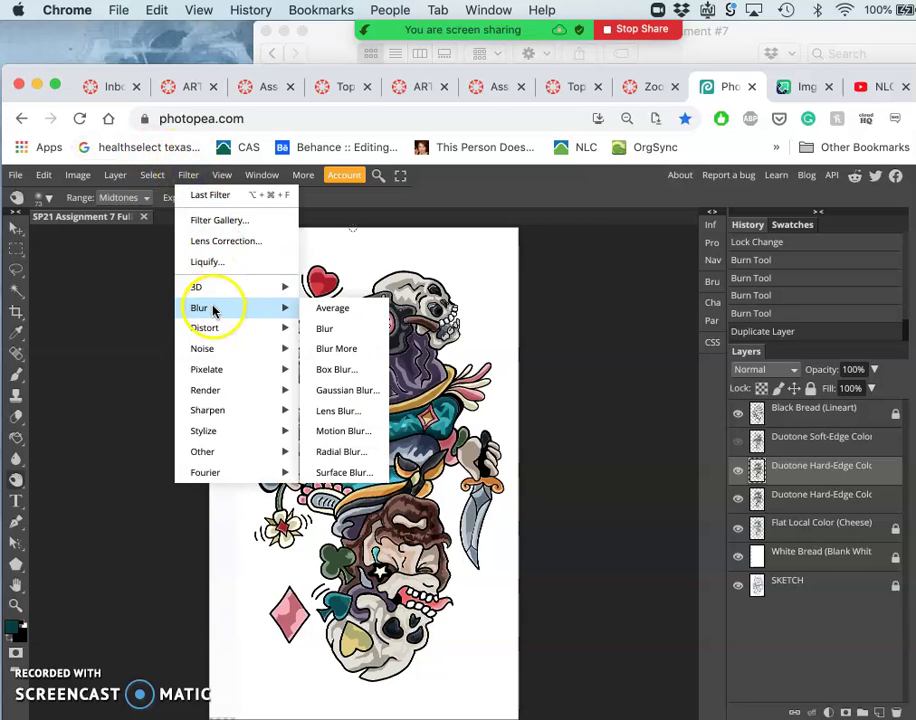
{"action": "left_click", "coordinate": [352, 396]}
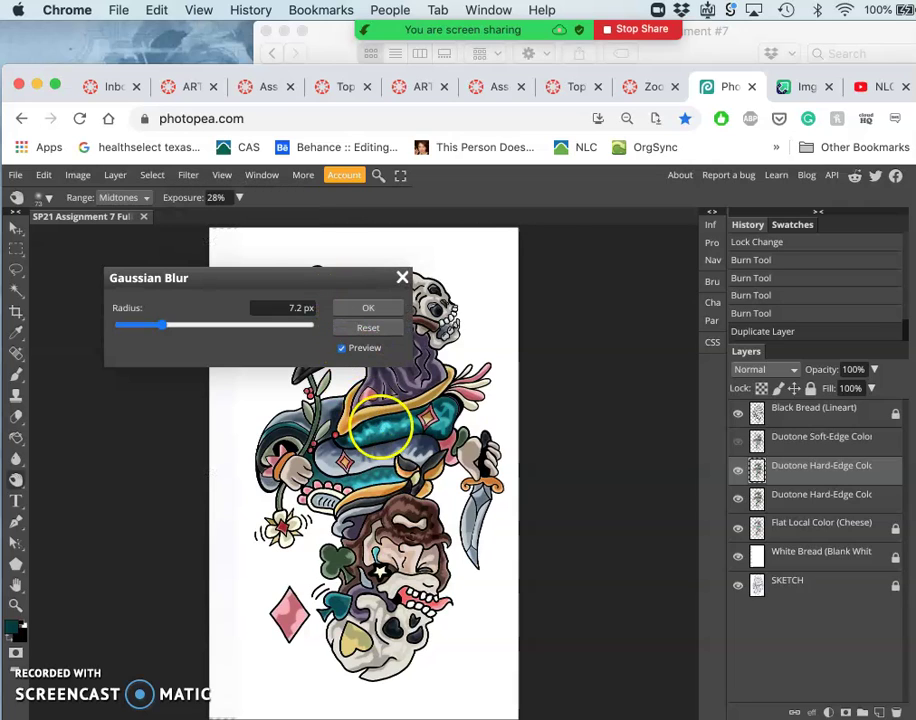
Preview Gaussian Blur radii of 200.1, 25, 14 and 7 px on the figure's sleeves and scarf
{"action": "scroll", "coordinate": [380, 426], "scroll_direction": "up", "scroll_amount": 10}
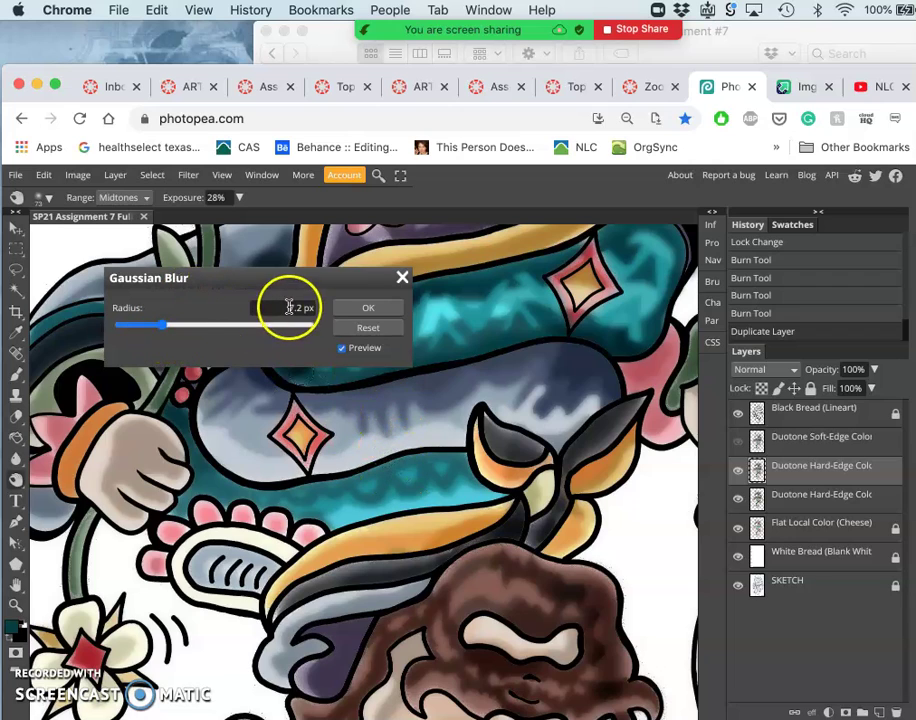
{"action": "left_click_drag", "start_coordinate": [164, 325], "coordinate": [177, 325]}
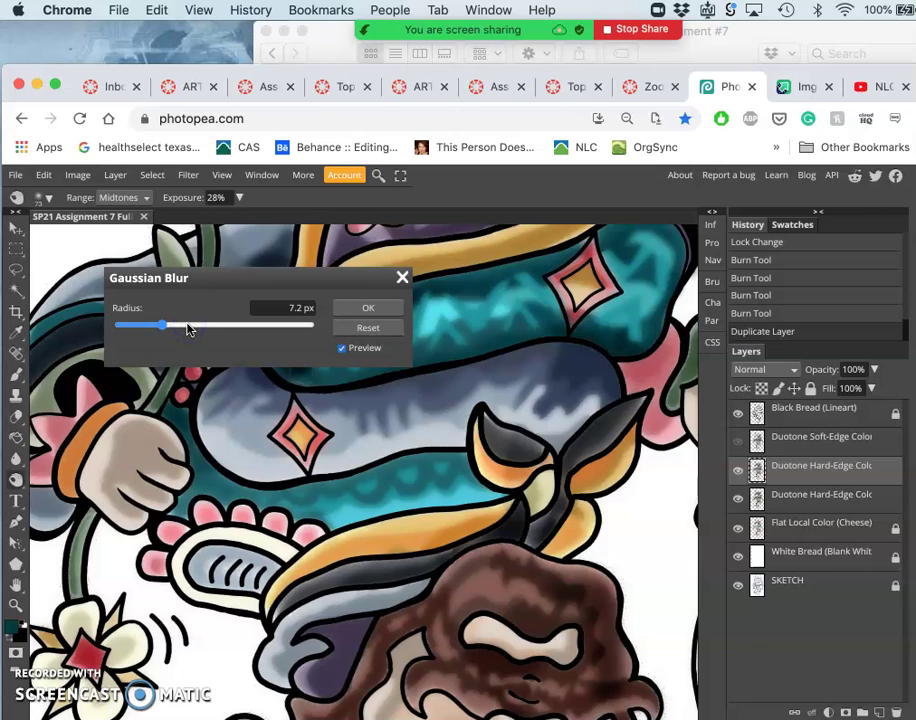
{"action": "left_click_drag", "start_coordinate": [188, 327], "coordinate": [272, 326]}
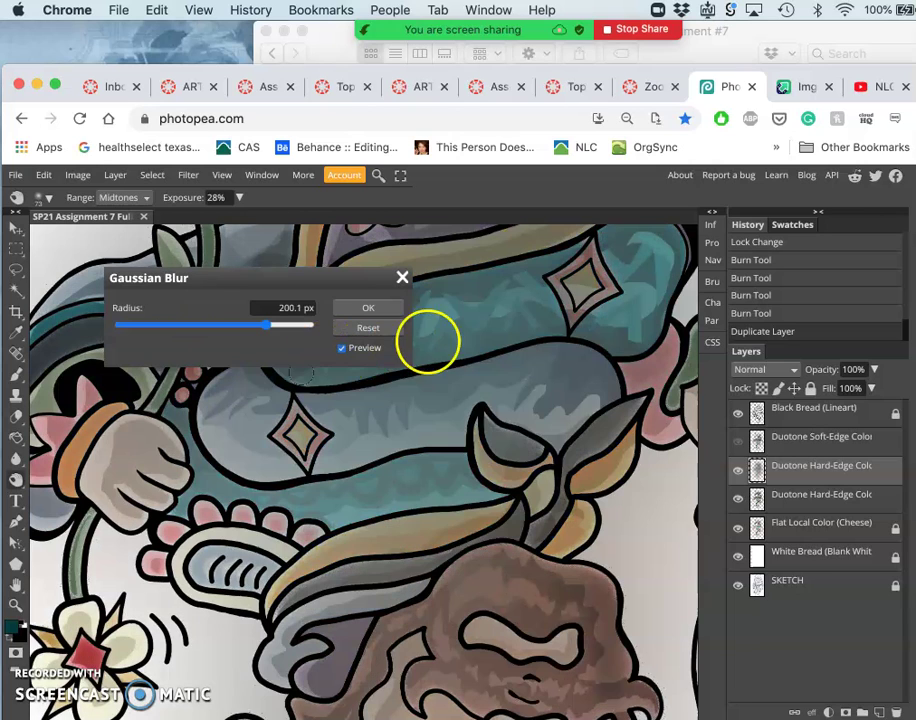
{"action": "left_click", "coordinate": [238, 333]}
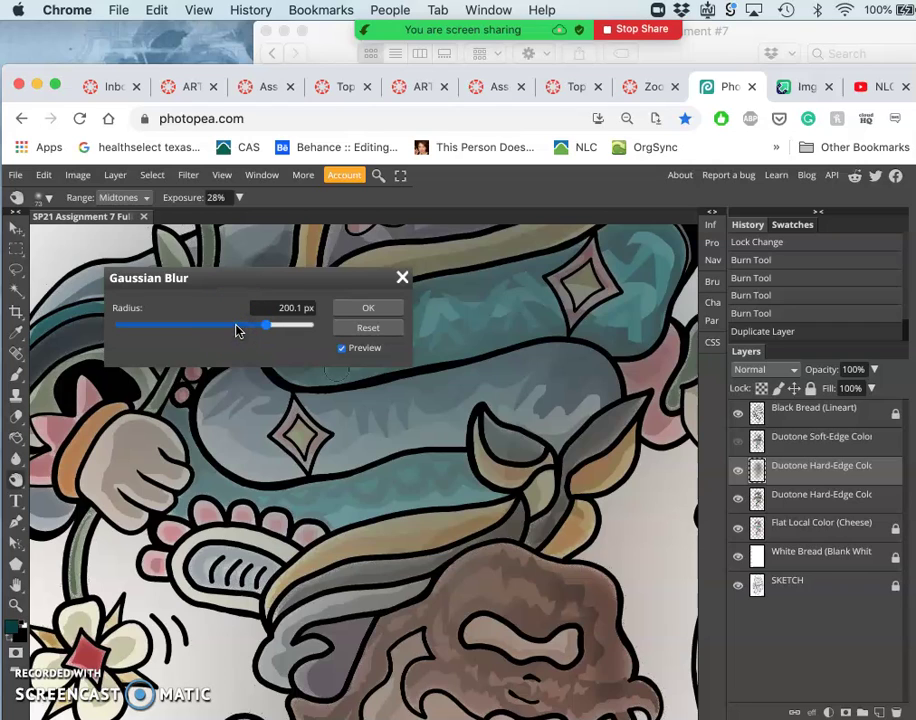
{"action": "left_click", "coordinate": [187, 331]}
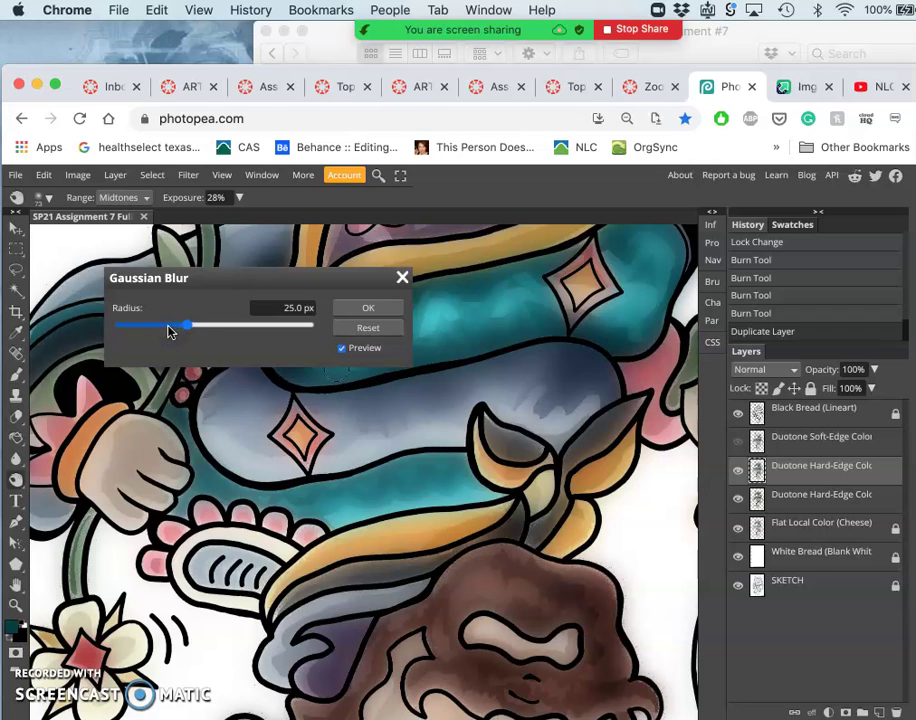
{"action": "left_click", "coordinate": [170, 332]}
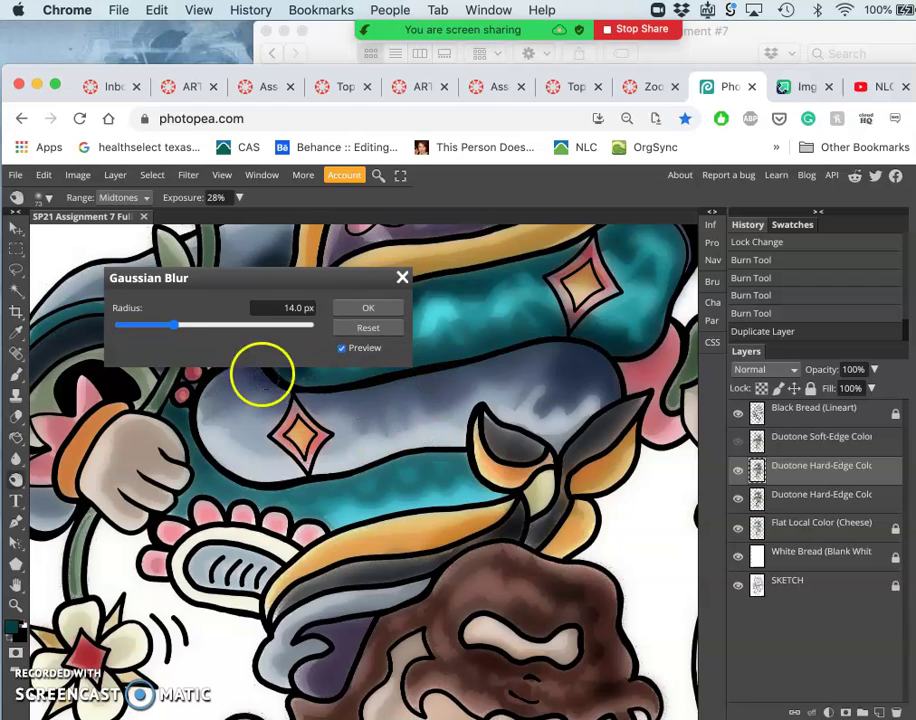
{"action": "left_click", "coordinate": [161, 329]}
{"action": "left_click", "coordinate": [163, 330]}
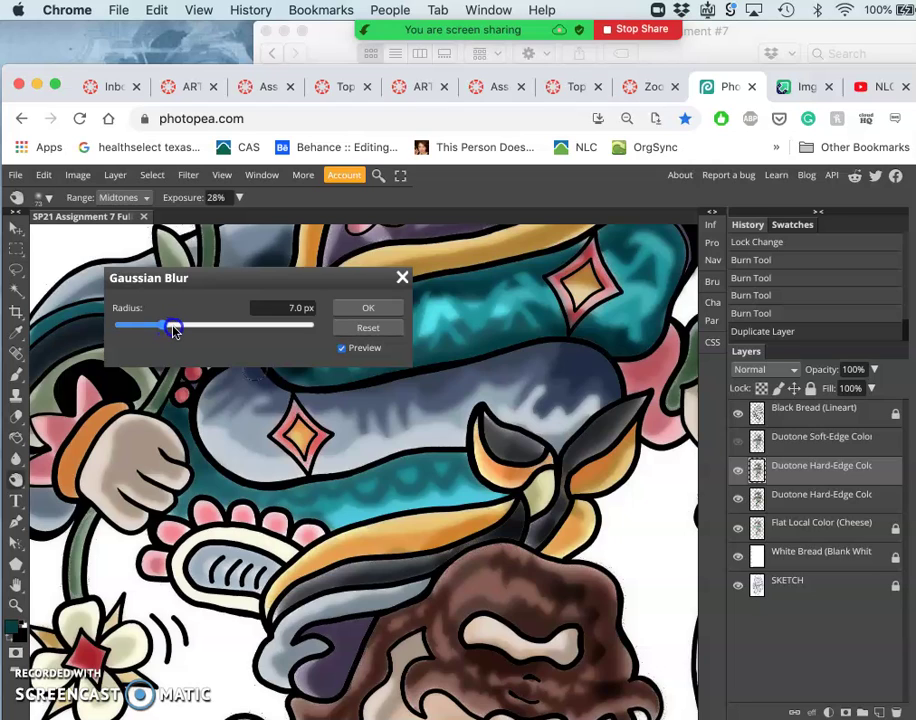
Fine-tune the Gaussian Blur radius to slightly below 13 px and apply it to the duplicated layer
{"action": "left_click_drag", "start_coordinate": [177, 333], "coordinate": [163, 329]}
{"action": "left_click_drag", "start_coordinate": [175, 329], "coordinate": [177, 330]}
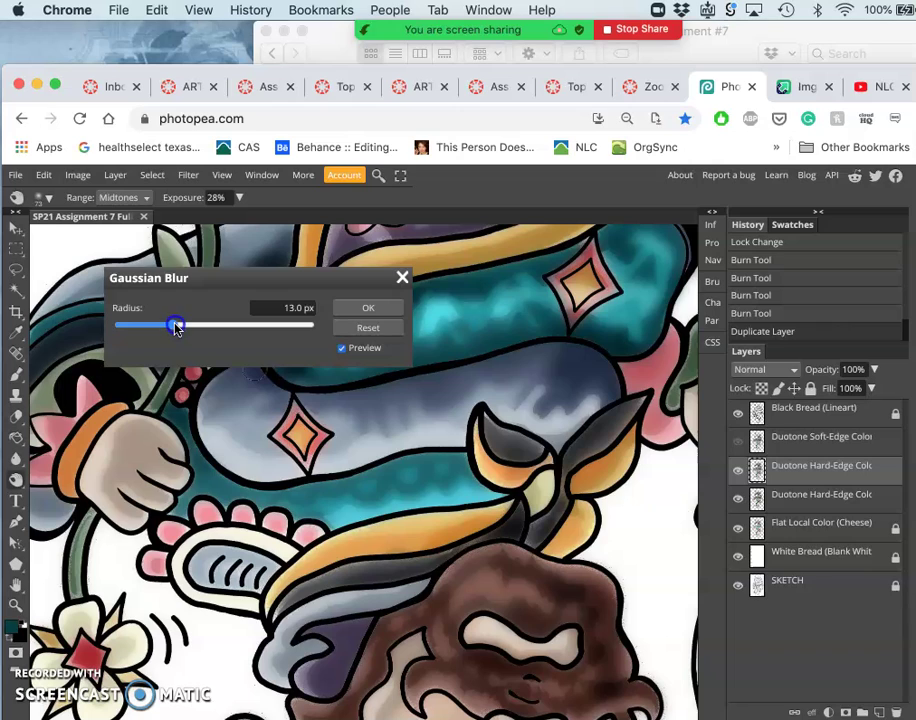
{"action": "left_click_drag", "start_coordinate": [168, 330], "coordinate": [168, 331]}
{"action": "left_click", "coordinate": [364, 307]}
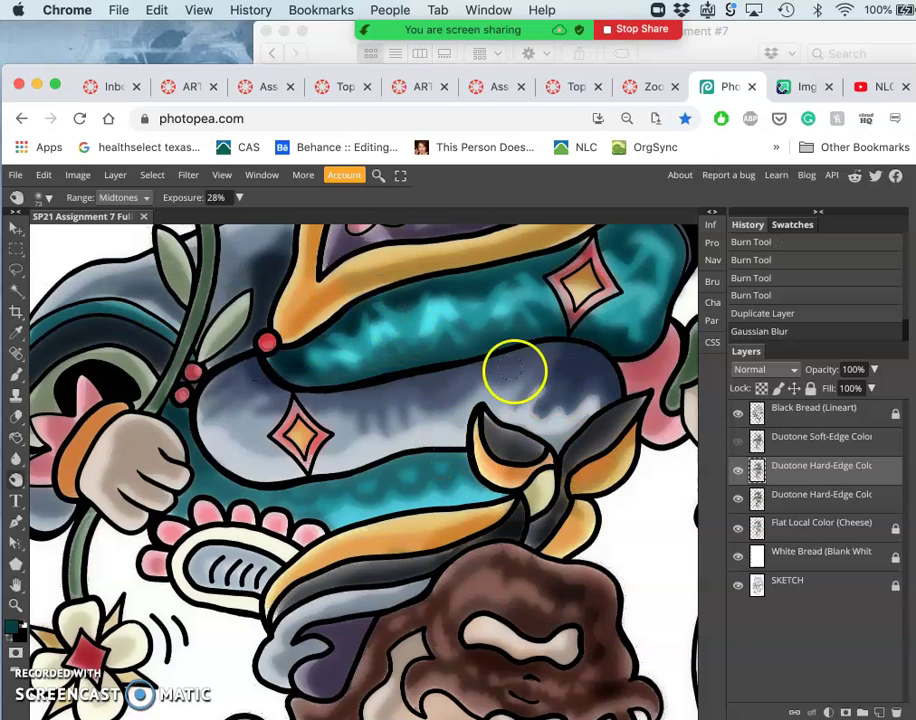
Toggle the blurred copy to compare it, then give it 88% opacity and the Dissolve blending mode
{"action": "left_click", "coordinate": [736, 471]}
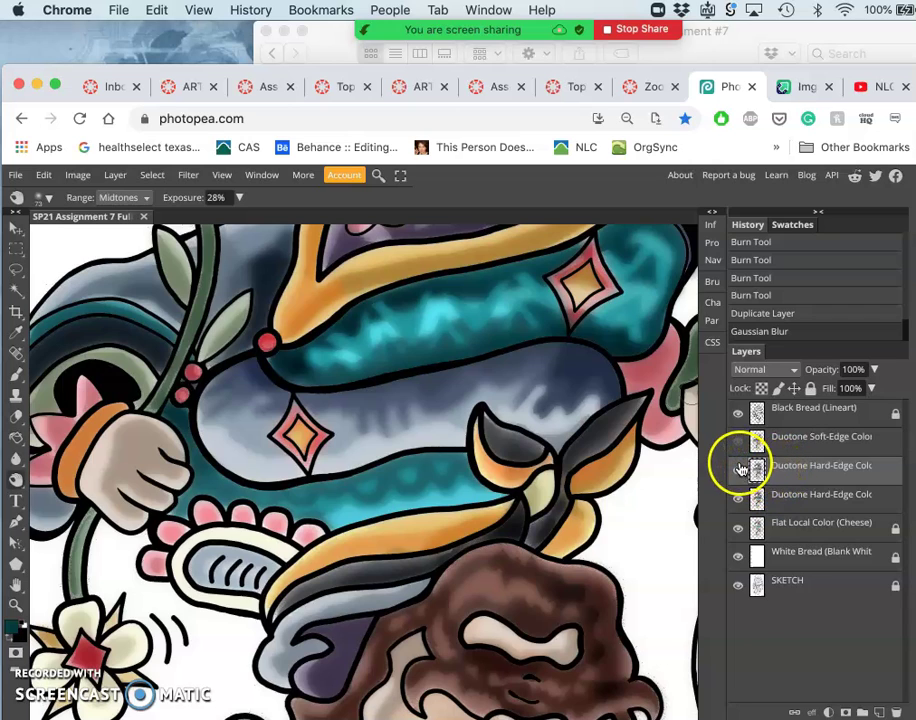
{"action": "left_click", "coordinate": [874, 369]}
{"action": "mouse_move", "coordinate": [874, 384]}
{"action": "left_mouse_down"}
{"action": "mouse_move", "coordinate": [851, 391]}
{"action": "mouse_move", "coordinate": [872, 391]}
{"action": "left_mouse_up"}
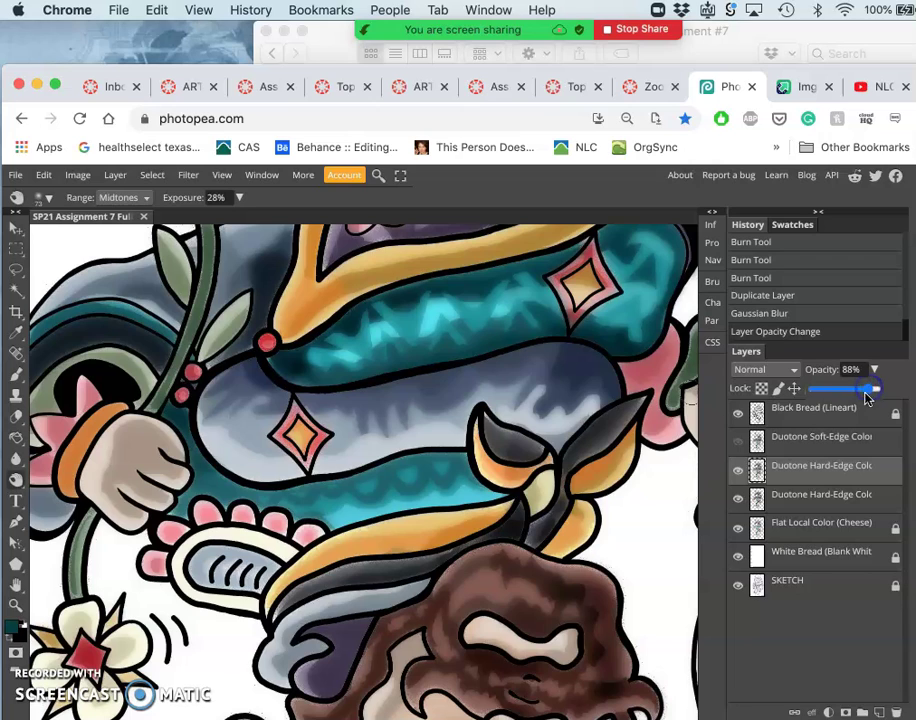
{"action": "left_click", "coordinate": [772, 372]}
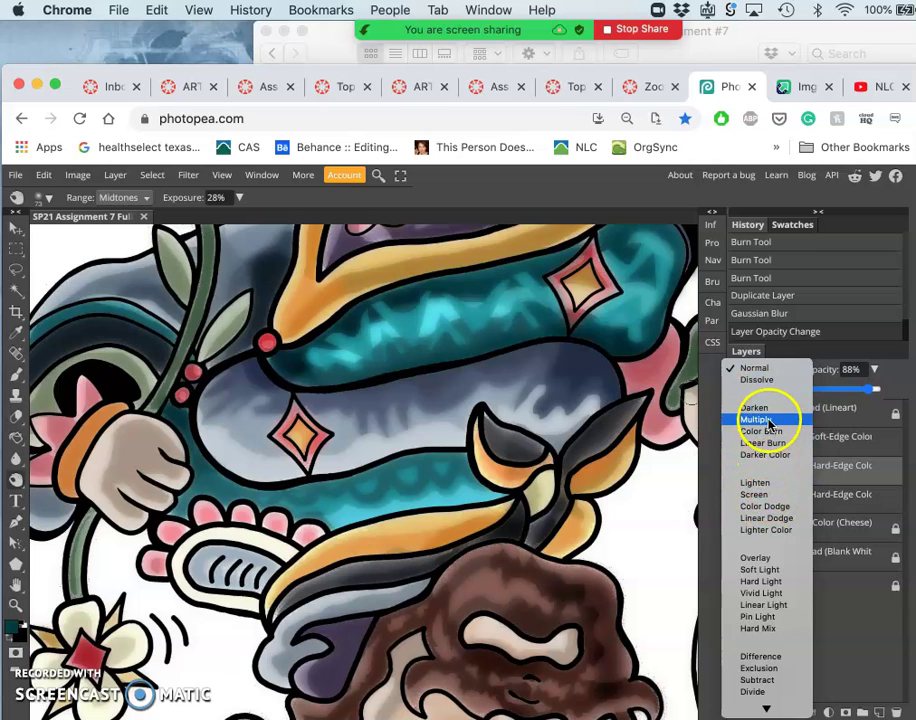
{"action": "left_click", "coordinate": [760, 379]}
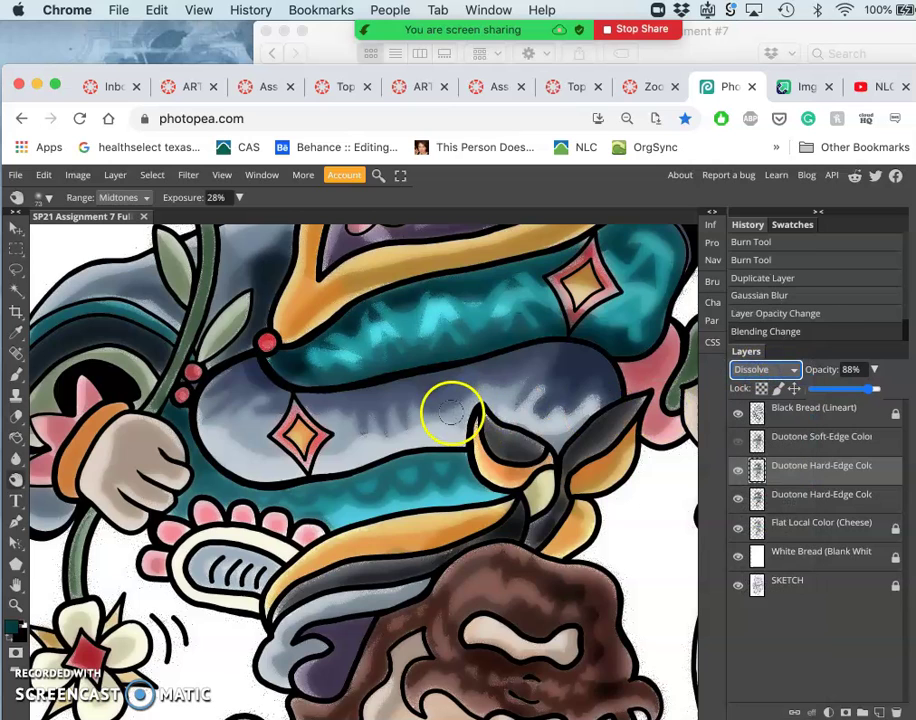
Examine the Dissolve grain on the sleeves up close and across the whole figure
{"action": "key", "text": "super+equal"}
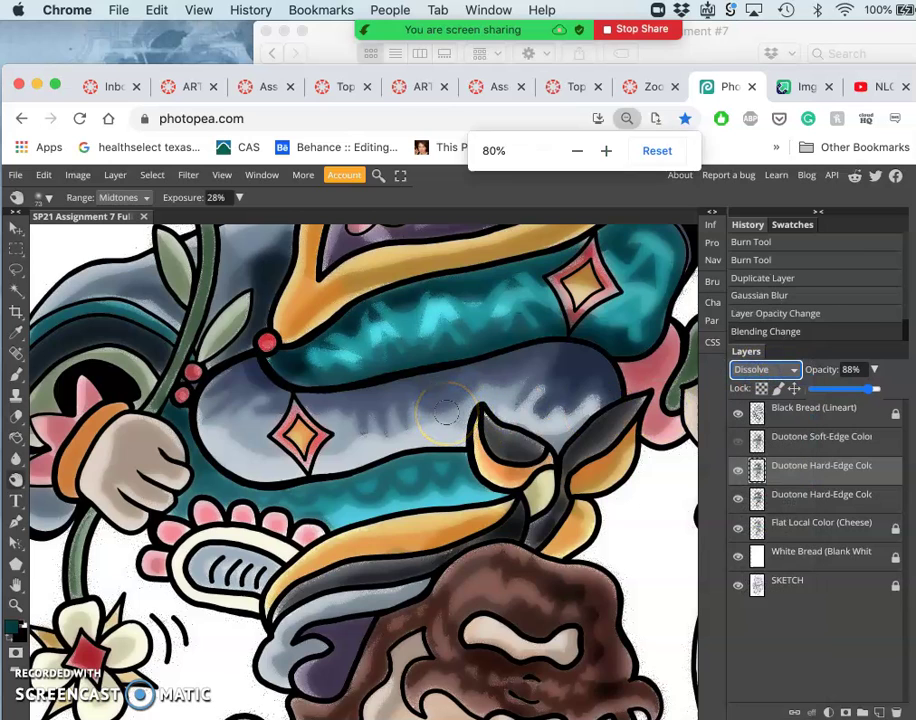
{"action": "key", "text": "super+minus"}
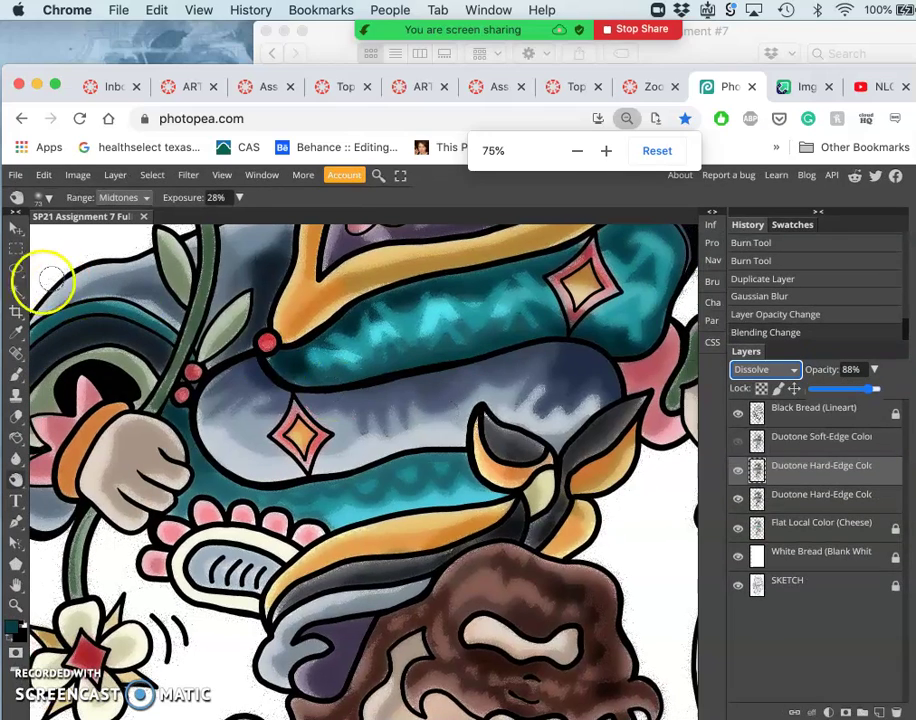
{"action": "left_click", "coordinate": [15, 231]}
{"action": "scroll", "coordinate": [378, 460], "scroll_direction": "down", "scroll_amount": 2}
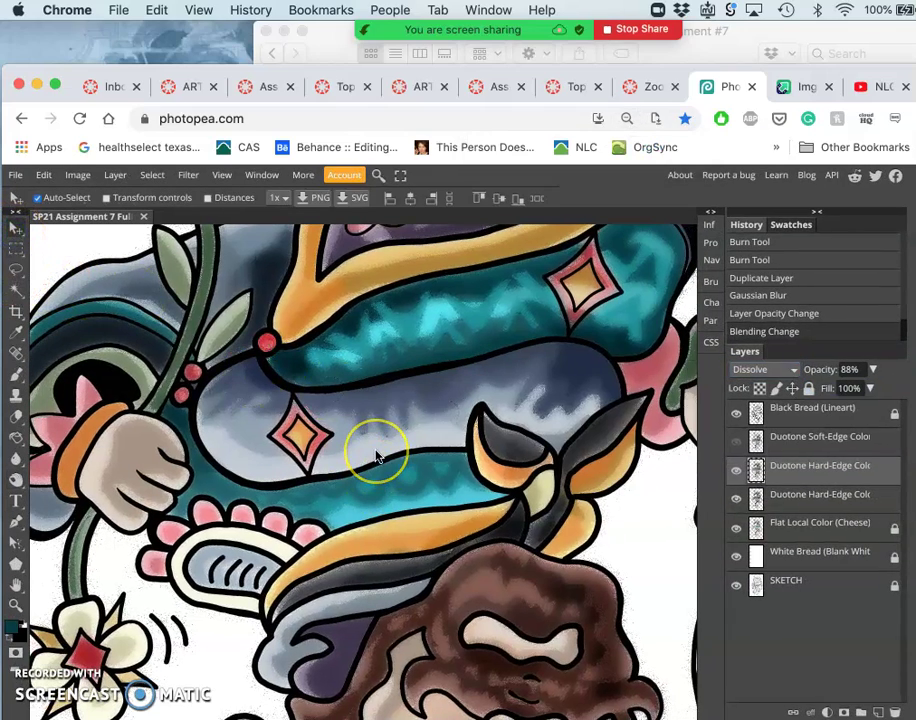
{"action": "scroll", "coordinate": [377, 458], "scroll_direction": "up", "scroll_amount": 5}
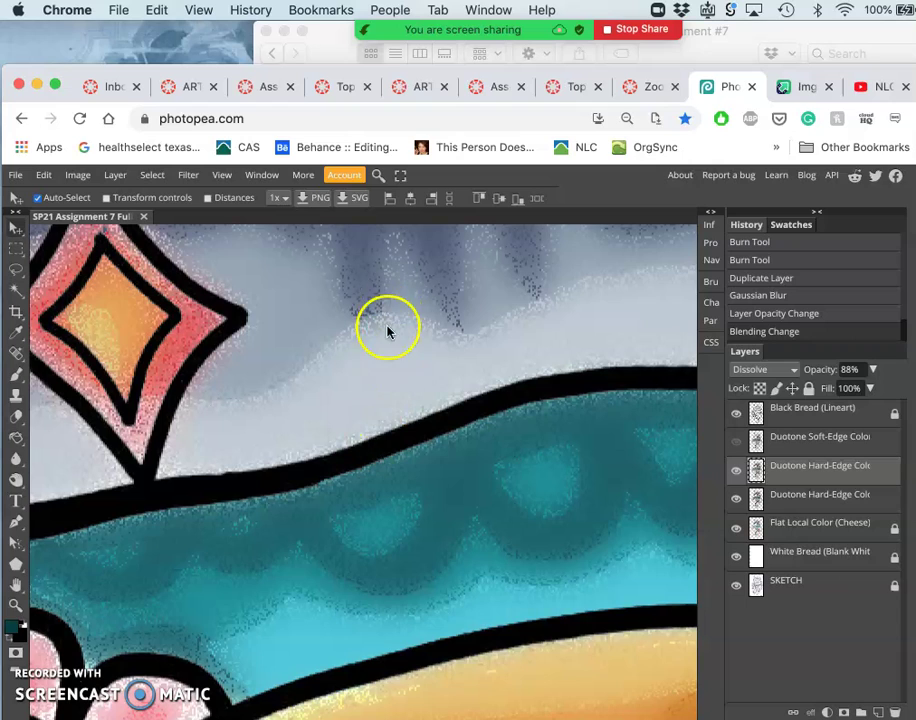
{"action": "scroll", "coordinate": [388, 329], "scroll_direction": "up", "scroll_amount": 3}
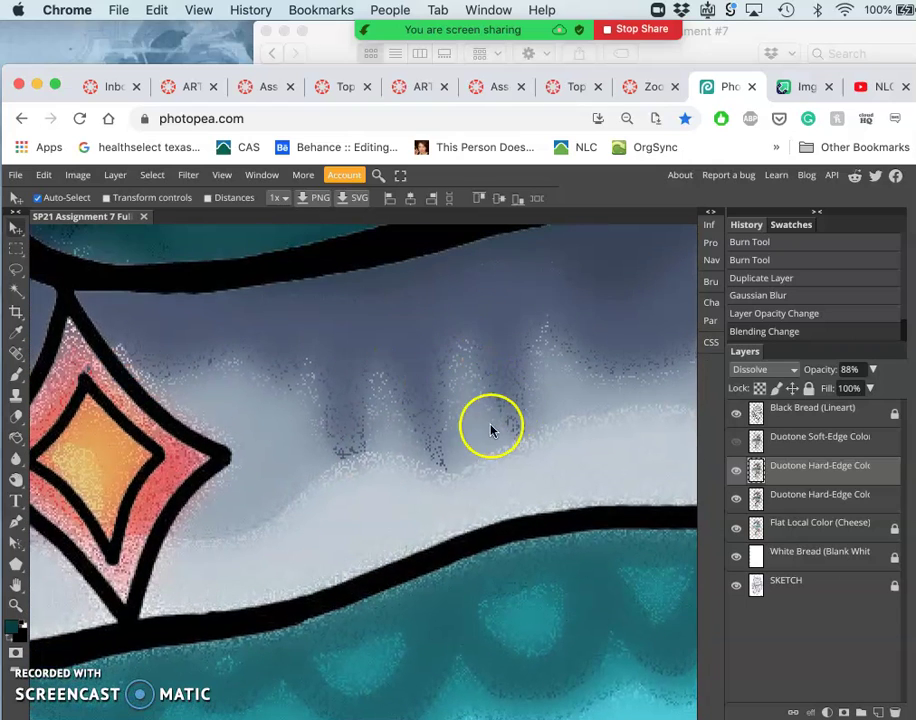
{"action": "scroll", "coordinate": [490, 428], "scroll_direction": "right", "scroll_amount": 5}
{"action": "scroll", "coordinate": [490, 428], "scroll_direction": "up", "scroll_amount": 2}
{"action": "scroll", "coordinate": [490, 430], "scroll_direction": "up", "scroll_amount": 3}
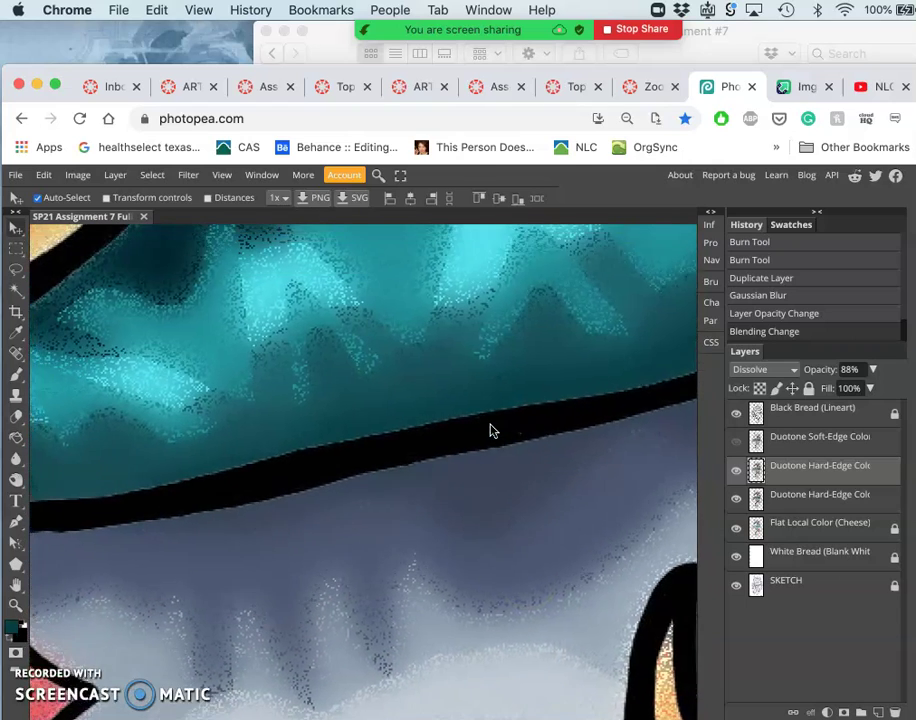
{"action": "scroll", "coordinate": [336, 352], "scroll_direction": "up", "scroll_amount": 3}
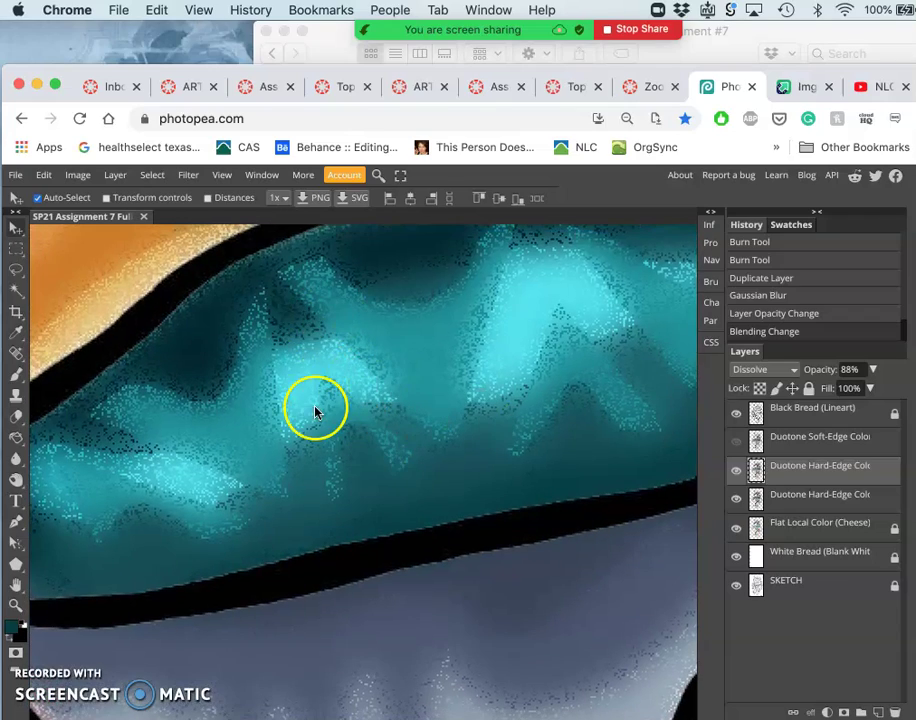
{"action": "scroll", "coordinate": [317, 409], "scroll_direction": "down", "scroll_amount": 3}
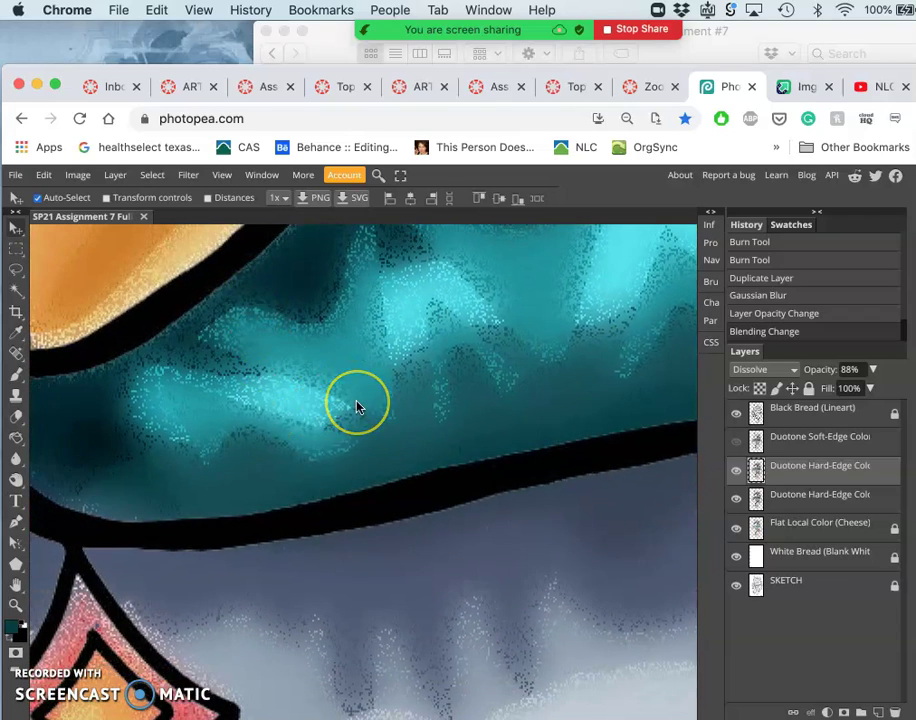
{"action": "scroll", "coordinate": [355, 404], "scroll_direction": "down", "scroll_amount": 6}
{"action": "scroll", "coordinate": [358, 406], "scroll_direction": "down", "scroll_amount": 5}
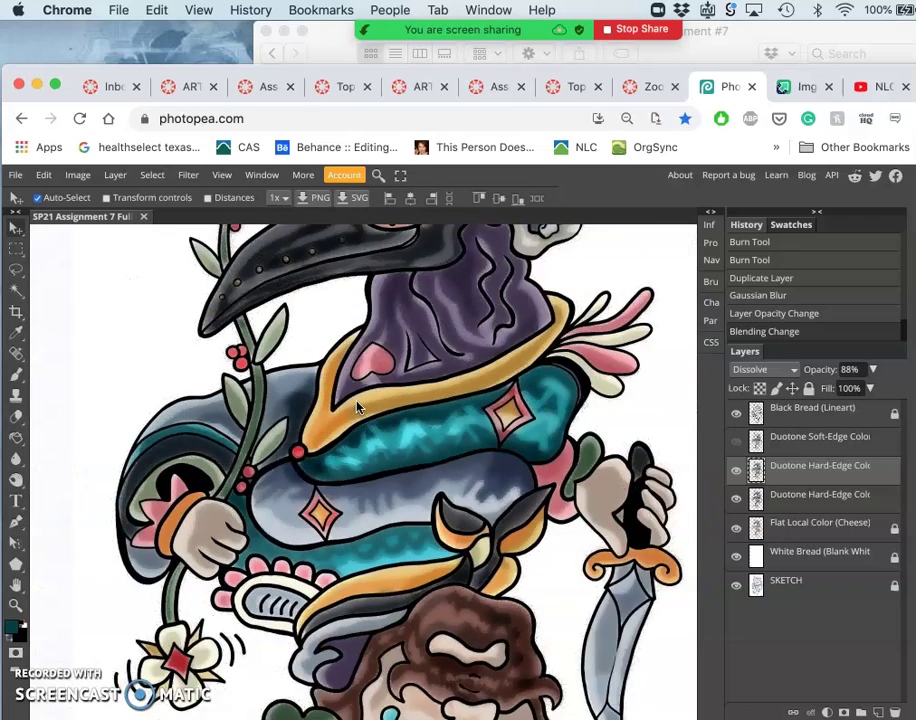
{"action": "scroll", "coordinate": [358, 406], "scroll_direction": "up", "scroll_amount": 2}
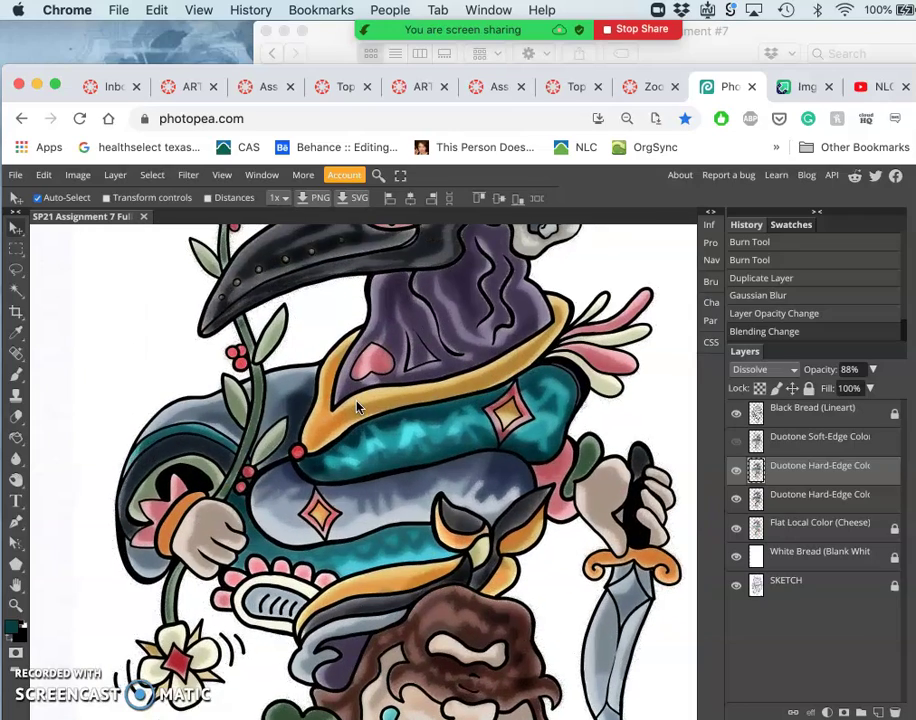
{"action": "scroll", "coordinate": [358, 406], "scroll_direction": "down", "scroll_amount": 5}
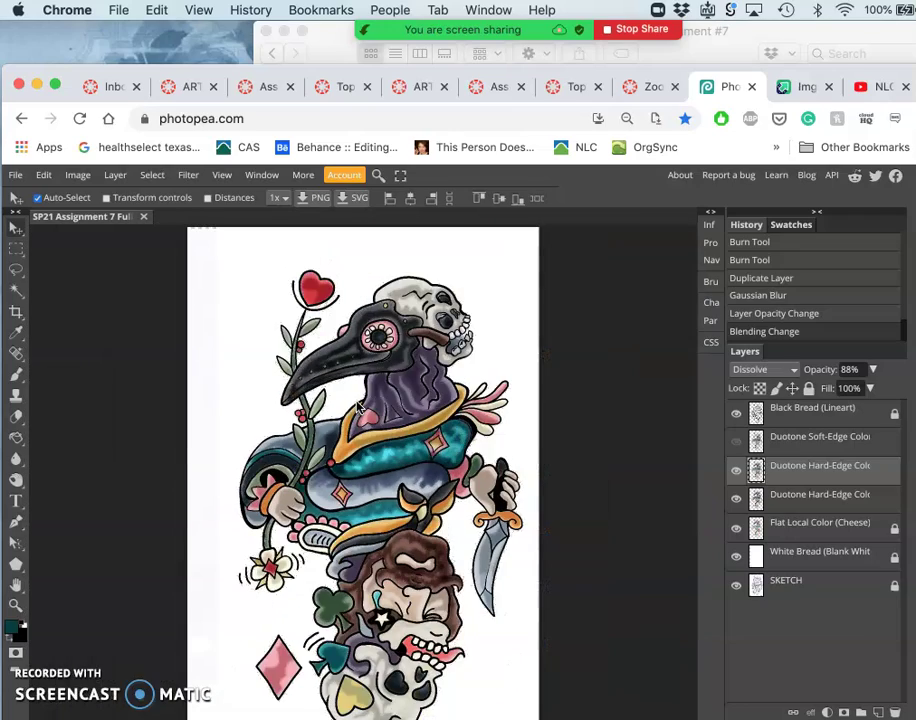
{"action": "scroll", "coordinate": [358, 406], "scroll_direction": "up", "scroll_amount": 8}
Show the Duotone Soft-Edge layer and hide the blurred Hard-Edge copy to compare the two shadings
{"action": "left_click", "coordinate": [515, 455]}
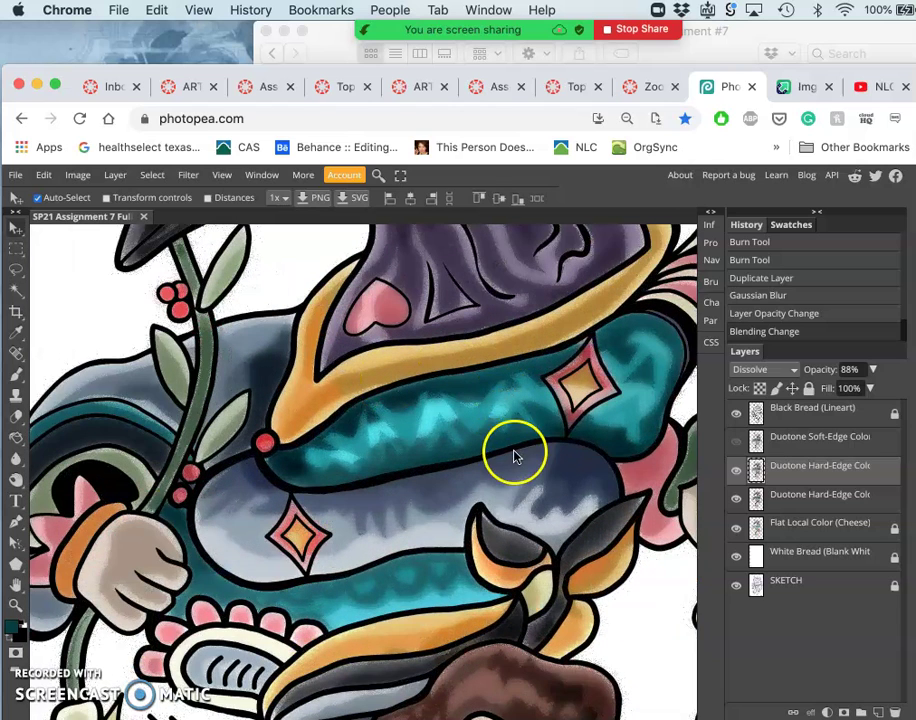
{"action": "left_click", "coordinate": [736, 442]}
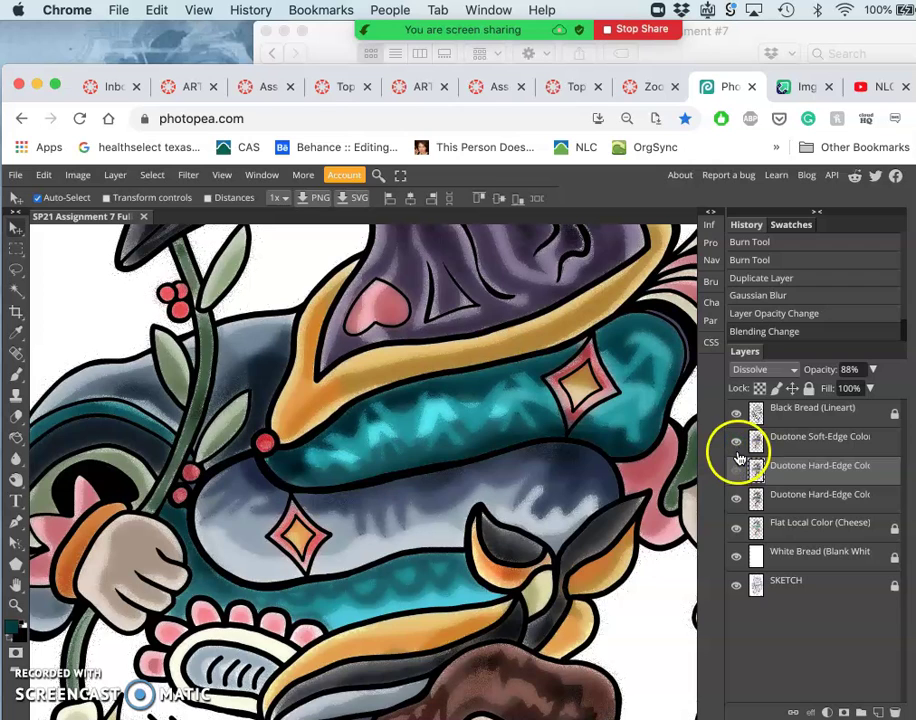
Compare the shading on the sleeves and sash with the Dissolve Duotone Hard-Edge copy shown and hidden
{"action": "left_click", "coordinate": [737, 443]}
{"action": "left_click", "coordinate": [737, 443]}
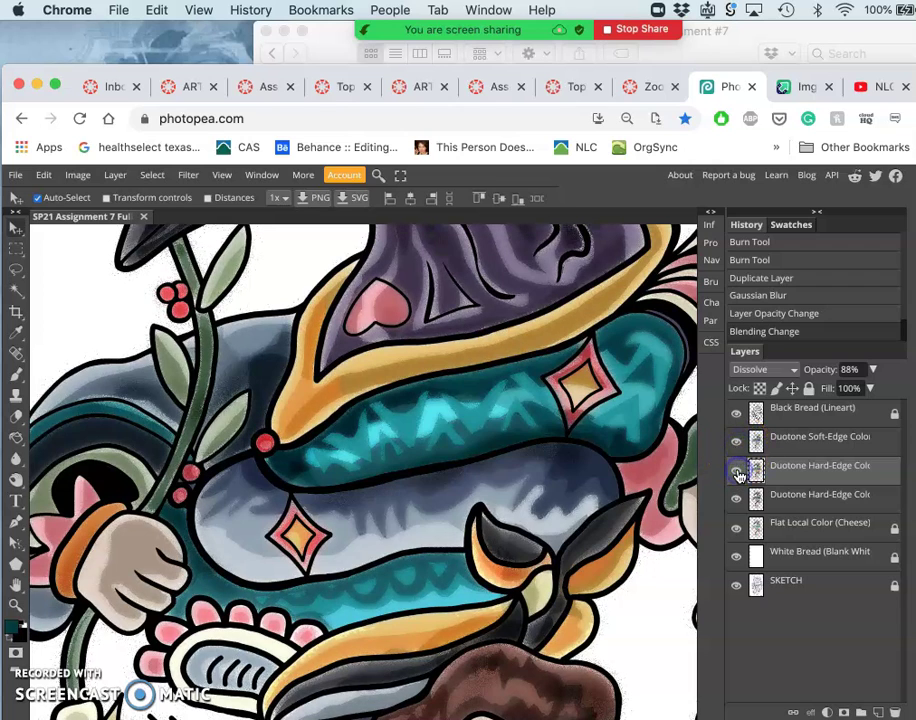
{"action": "left_click", "coordinate": [739, 440]}
{"action": "left_click", "coordinate": [738, 443]}
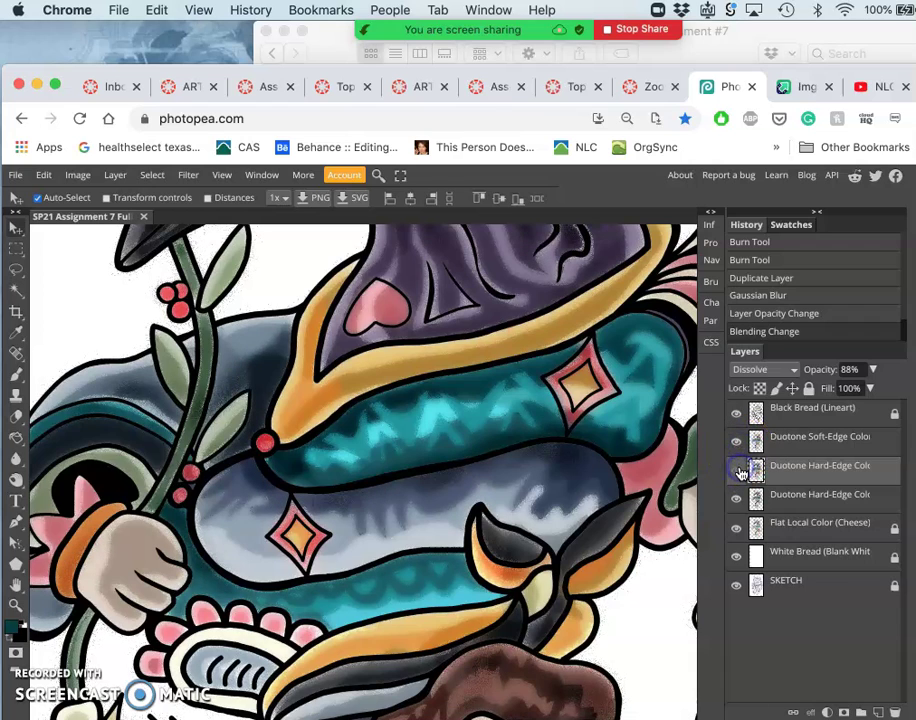
{"action": "scroll", "coordinate": [531, 535], "scroll_direction": "down", "scroll_amount": 5}
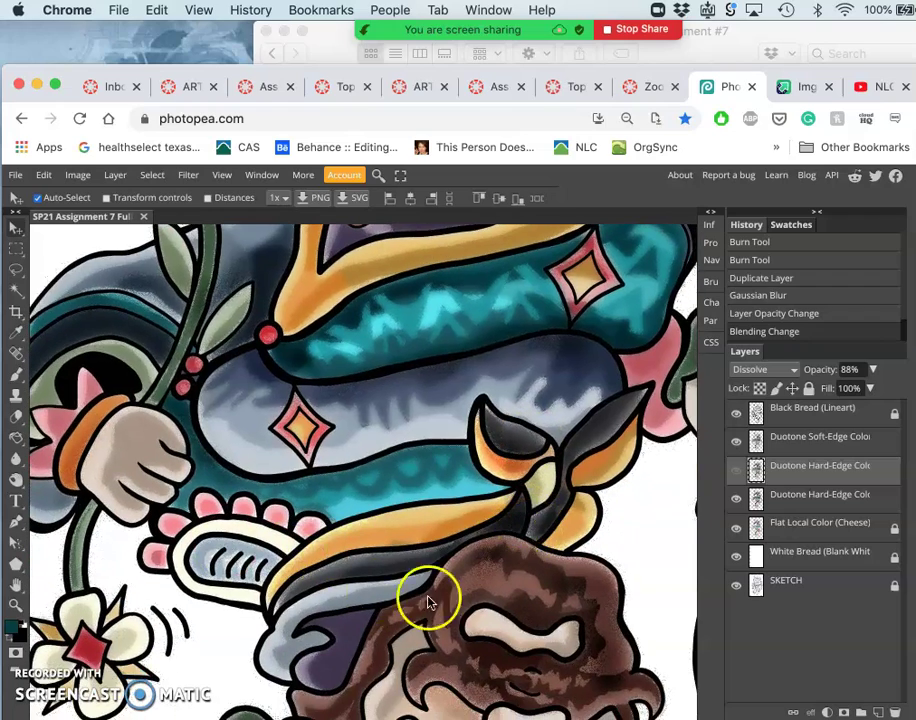
{"action": "scroll", "coordinate": [443, 600], "scroll_direction": "down", "scroll_amount": 4}
{"action": "left_click", "coordinate": [736, 472]}
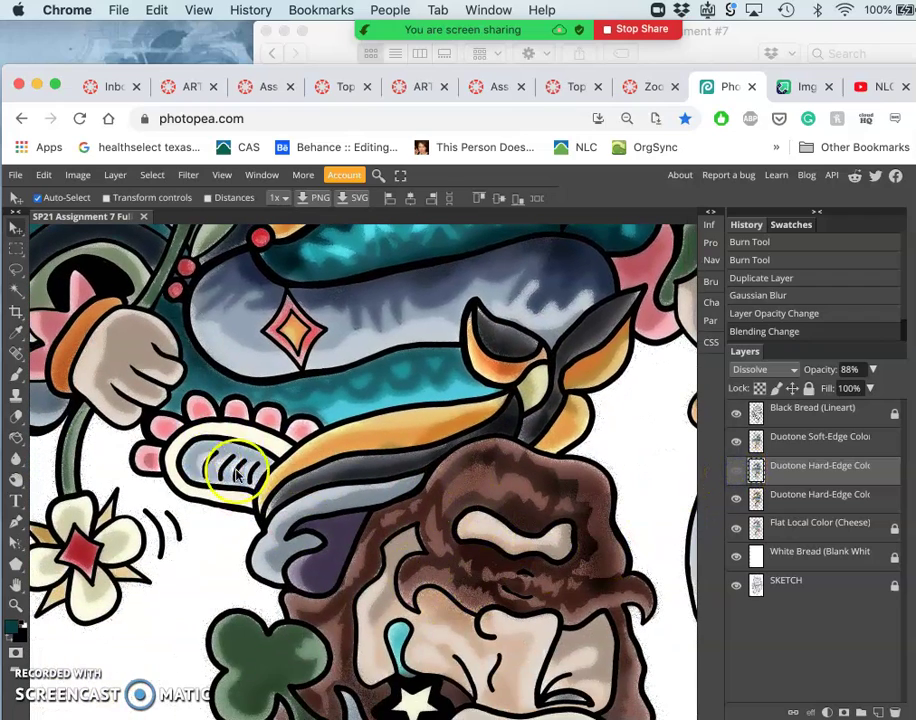
Compare the lower face, skull and dagger with the Dissolve Duotone Hard-Edge copy shown and hidden
{"action": "scroll", "coordinate": [409, 614], "scroll_direction": "down", "scroll_amount": 15}
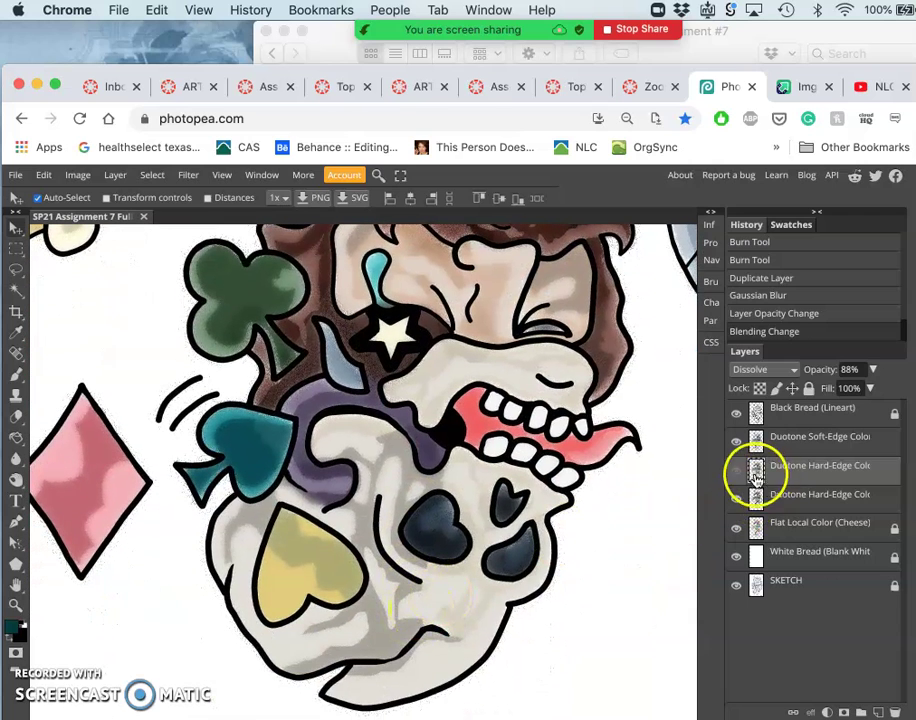
{"action": "left_click", "coordinate": [737, 472]}
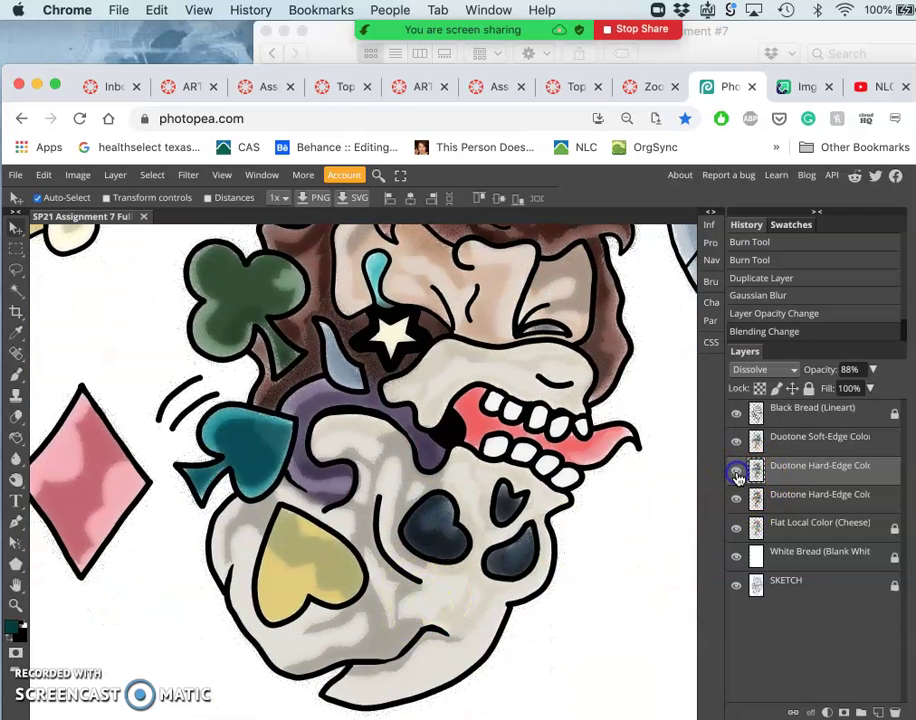
{"action": "scroll", "coordinate": [459, 548], "scroll_direction": "up", "scroll_amount": 15}
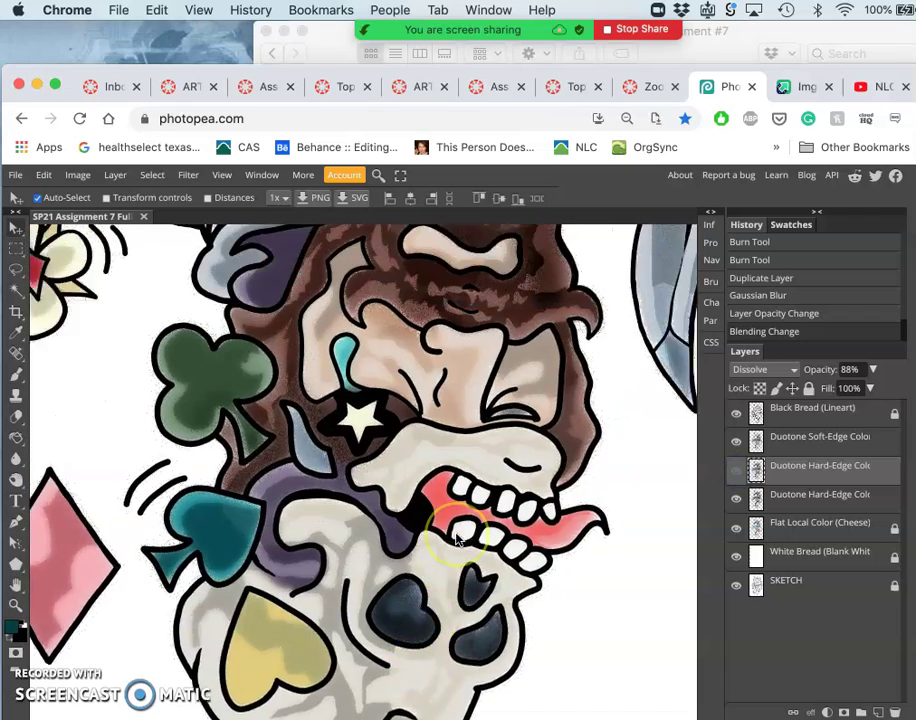
{"action": "scroll", "coordinate": [456, 540], "scroll_direction": "down", "scroll_amount": 1}
{"action": "left_click", "coordinate": [737, 472]}
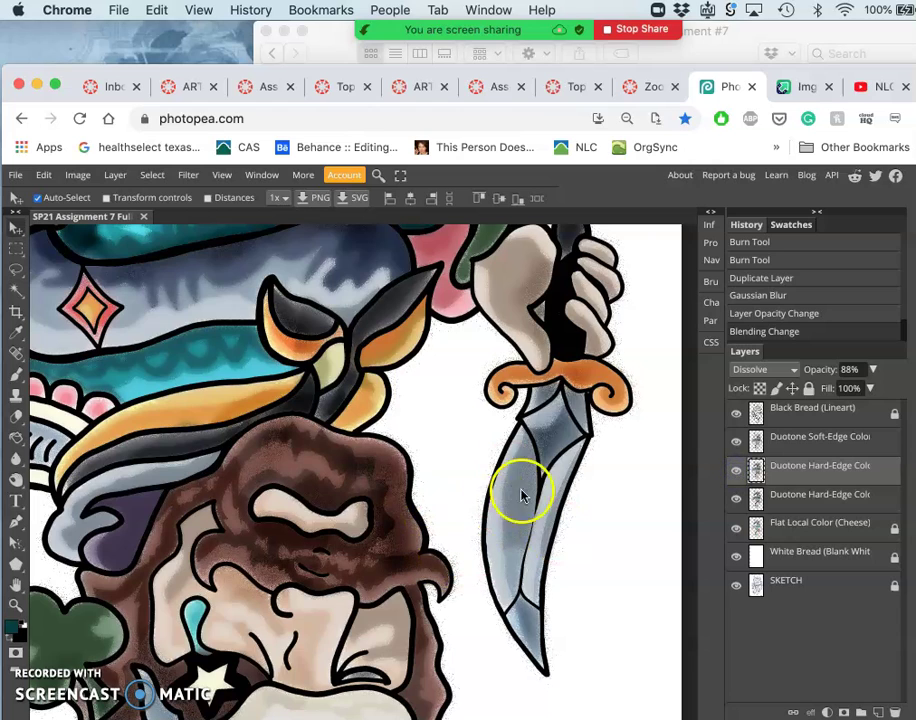
{"action": "left_click", "coordinate": [736, 473]}
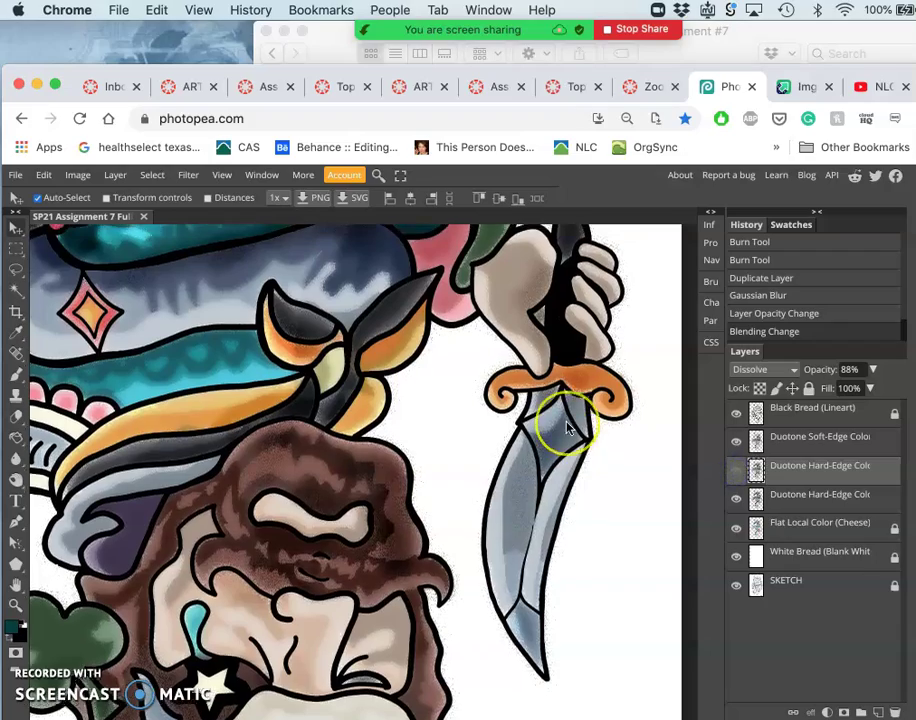
Compare the plague mask, upper skull and purple neck with the Dissolve Duotone Hard-Edge copy shown and hidden
{"action": "scroll", "coordinate": [565, 430], "scroll_direction": "up", "scroll_amount": 5}
{"action": "scroll", "coordinate": [566, 427], "scroll_direction": "up", "scroll_amount": 6}
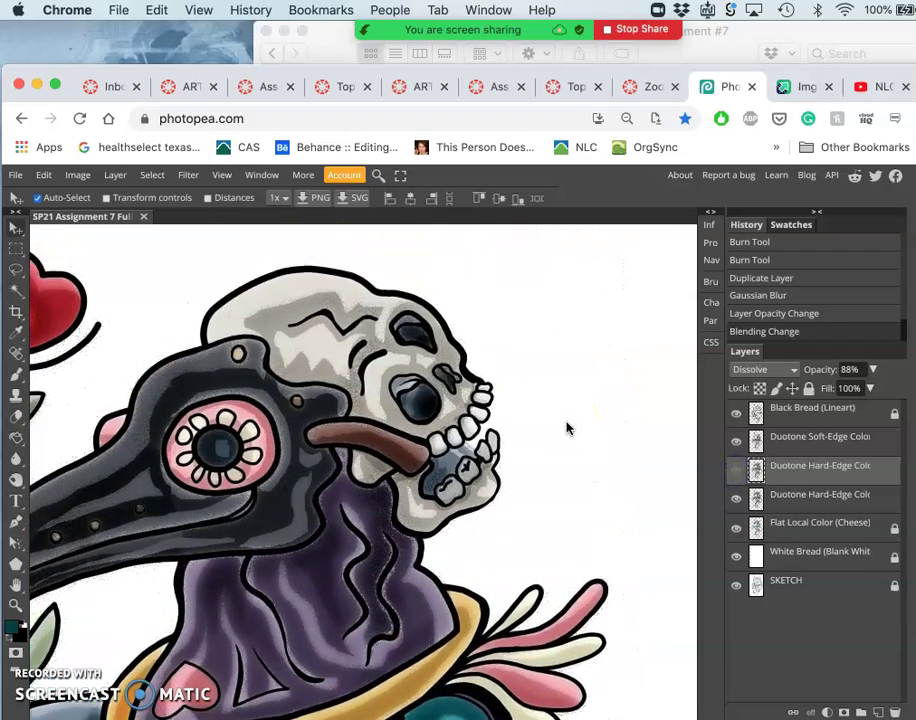
{"action": "scroll", "coordinate": [275, 396], "scroll_direction": "left", "scroll_amount": 2}
{"action": "scroll", "coordinate": [275, 395], "scroll_direction": "left", "scroll_amount": 3}
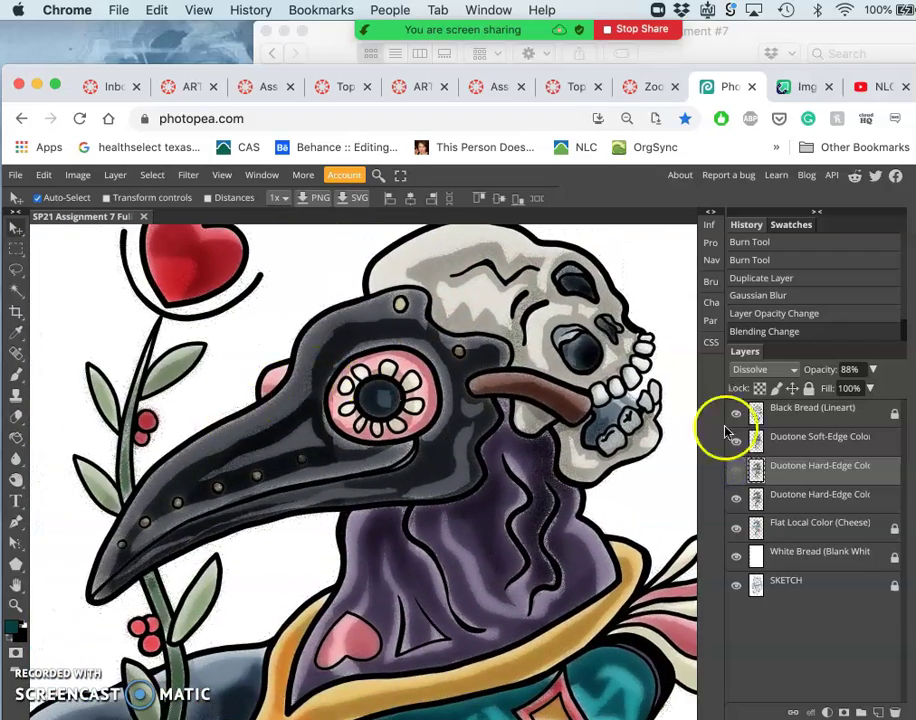
{"action": "left_click", "coordinate": [736, 475]}
{"action": "left_click", "coordinate": [736, 476]}
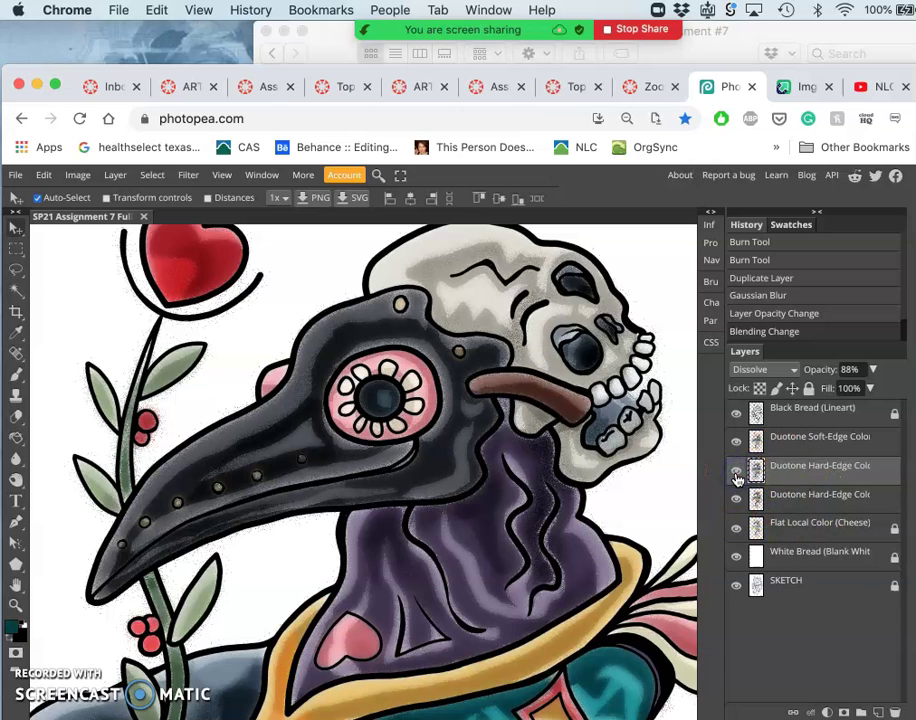
{"action": "left_click", "coordinate": [735, 473]}
{"action": "left_click", "coordinate": [733, 476]}
{"action": "scroll", "coordinate": [467, 416], "scroll_direction": "up", "scroll_amount": 3}
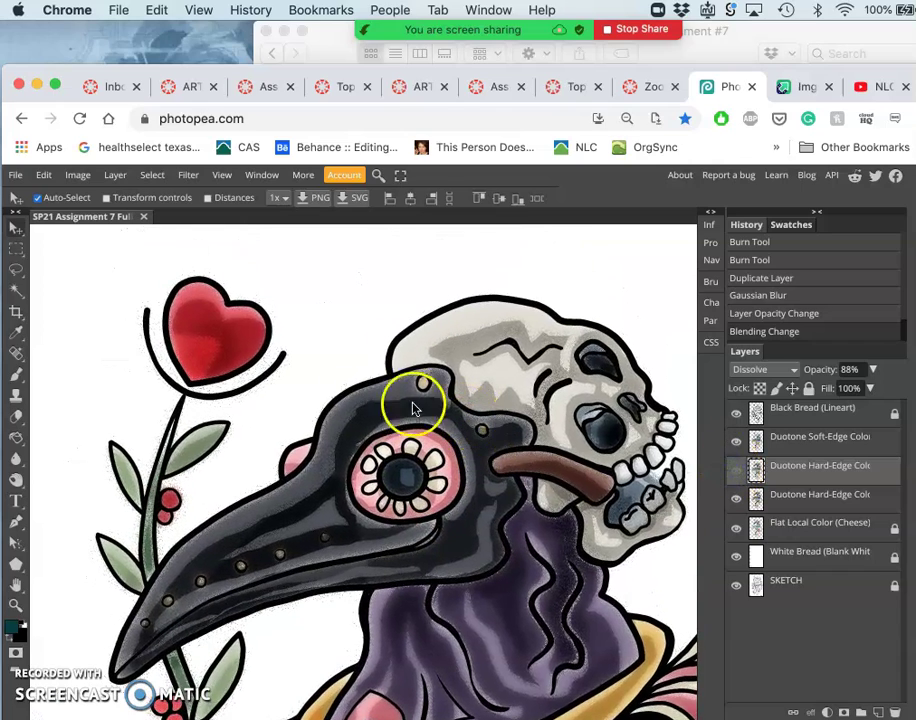
{"action": "scroll", "coordinate": [462, 364], "scroll_direction": "down", "scroll_amount": 5}
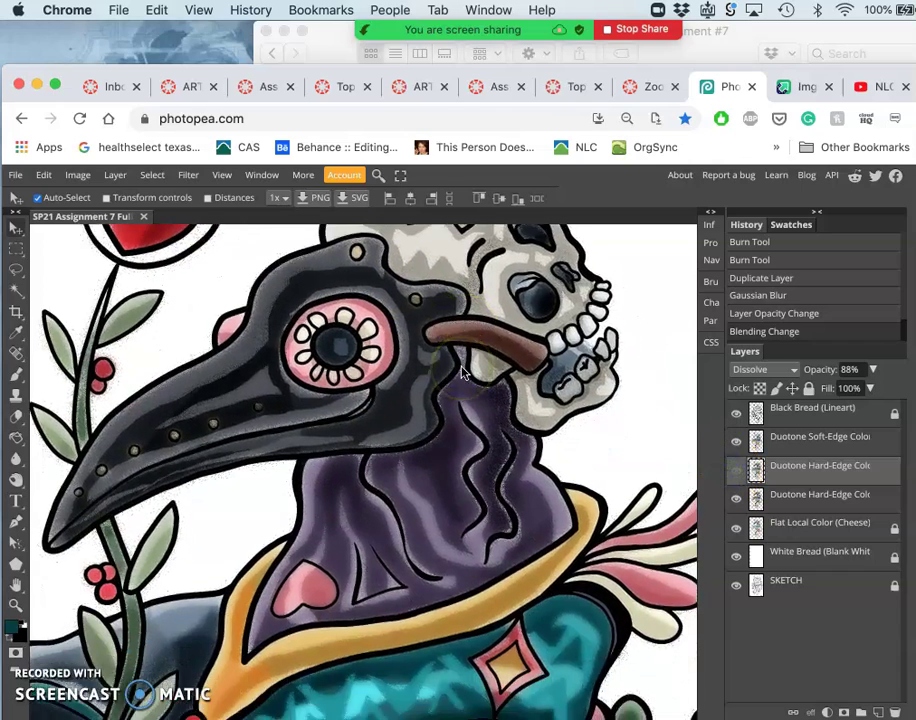
Delete the blurred Dissolve copy of the Duotone Hard-Edge layer
{"action": "scroll", "coordinate": [444, 480], "scroll_direction": "down", "scroll_amount": 1}
{"action": "left_click", "coordinate": [824, 483]}
{"action": "key", "text": "Delete"}
{"action": "left_click", "coordinate": [478, 500]}
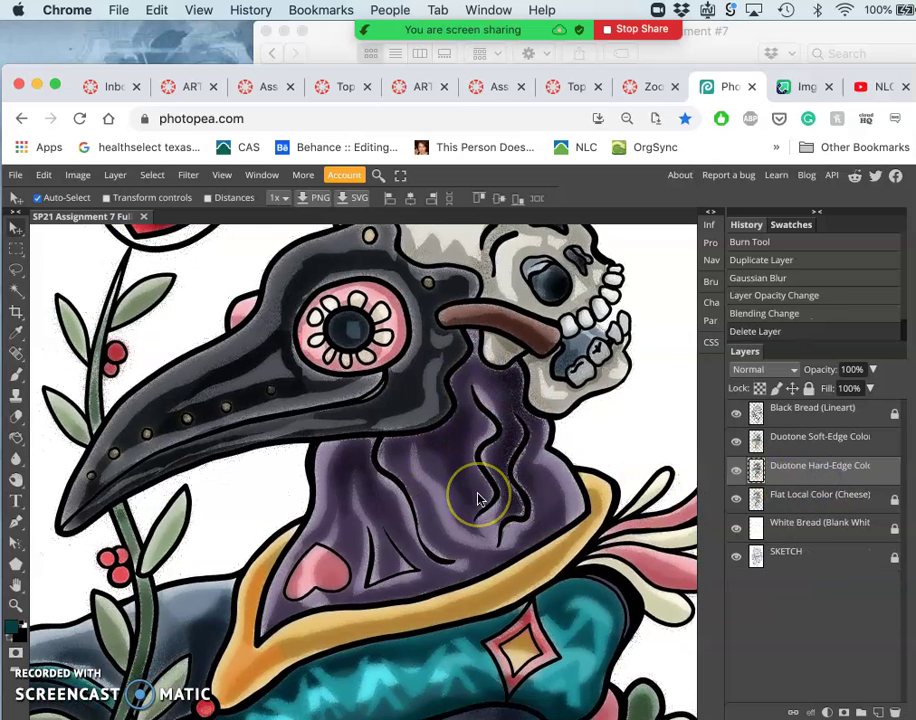
View the figure as a whole and hide both duotone layers to inspect the flat local color
{"action": "scroll", "coordinate": [478, 500], "scroll_direction": "down", "scroll_amount": 5}
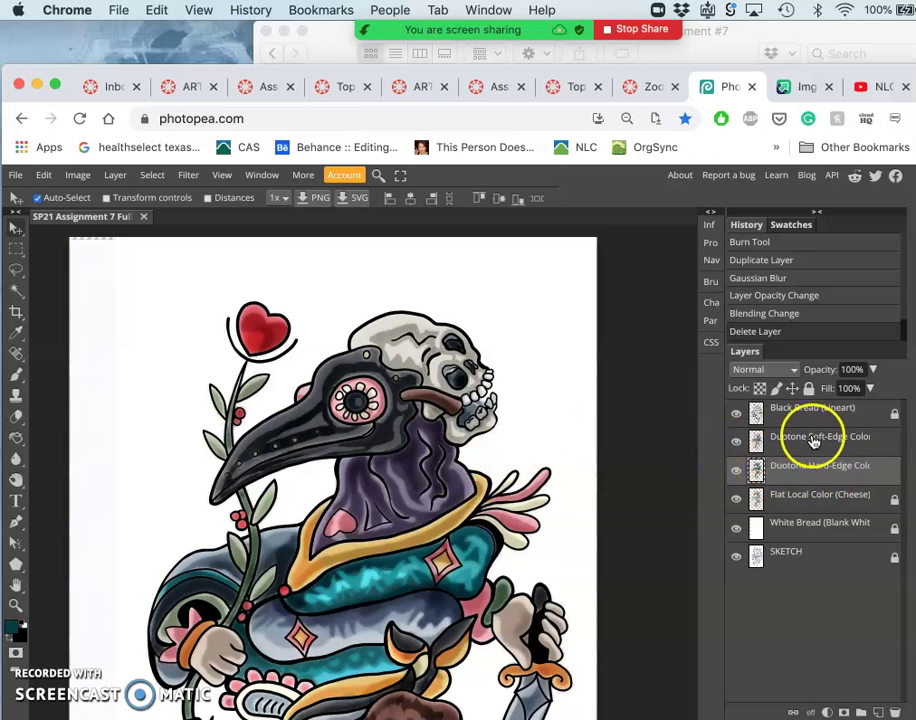
{"action": "left_click", "coordinate": [454, 512]}
{"action": "scroll", "coordinate": [455, 516], "scroll_direction": "down", "scroll_amount": 3}
{"action": "scroll", "coordinate": [455, 516], "scroll_direction": "left", "scroll_amount": 3}
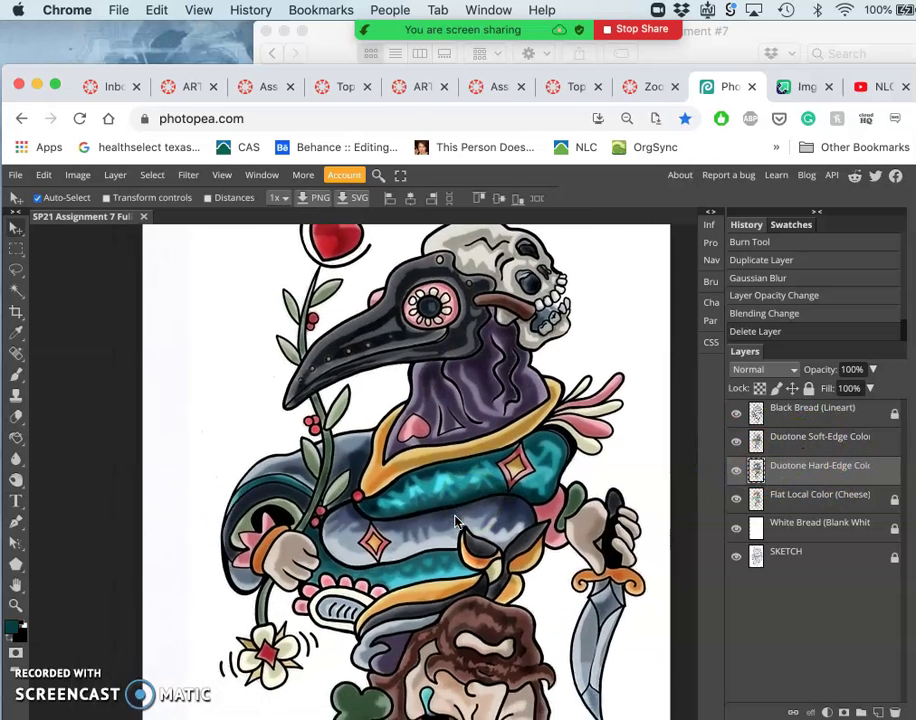
{"action": "scroll", "coordinate": [455, 518], "scroll_direction": "down", "scroll_amount": 1}
{"action": "scroll", "coordinate": [455, 518], "scroll_direction": "left", "scroll_amount": 1}
{"action": "left_click", "coordinate": [447, 487]}
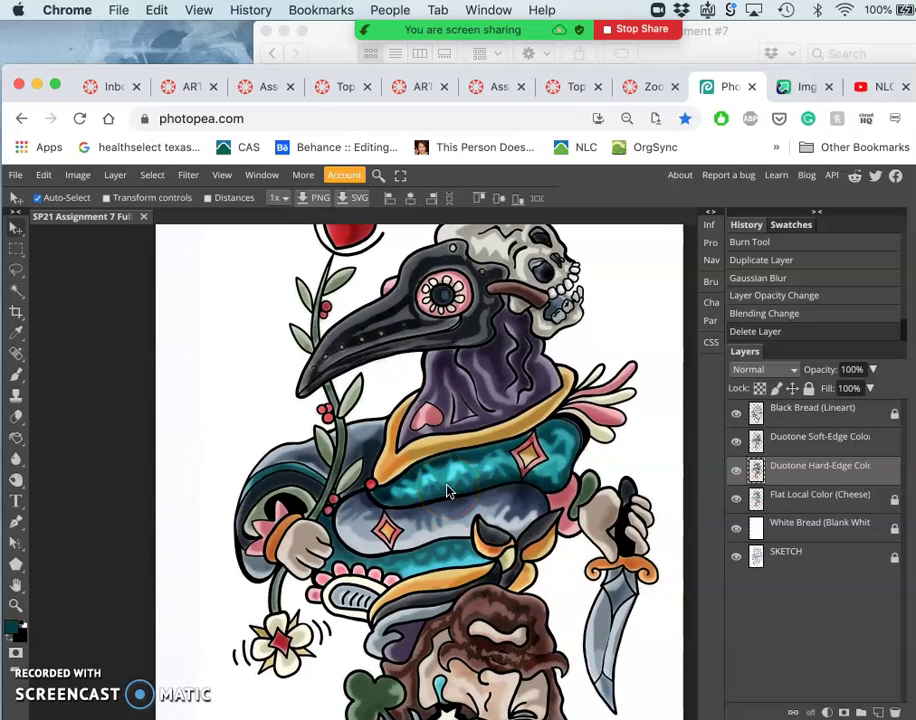
{"action": "left_click", "coordinate": [736, 472]}
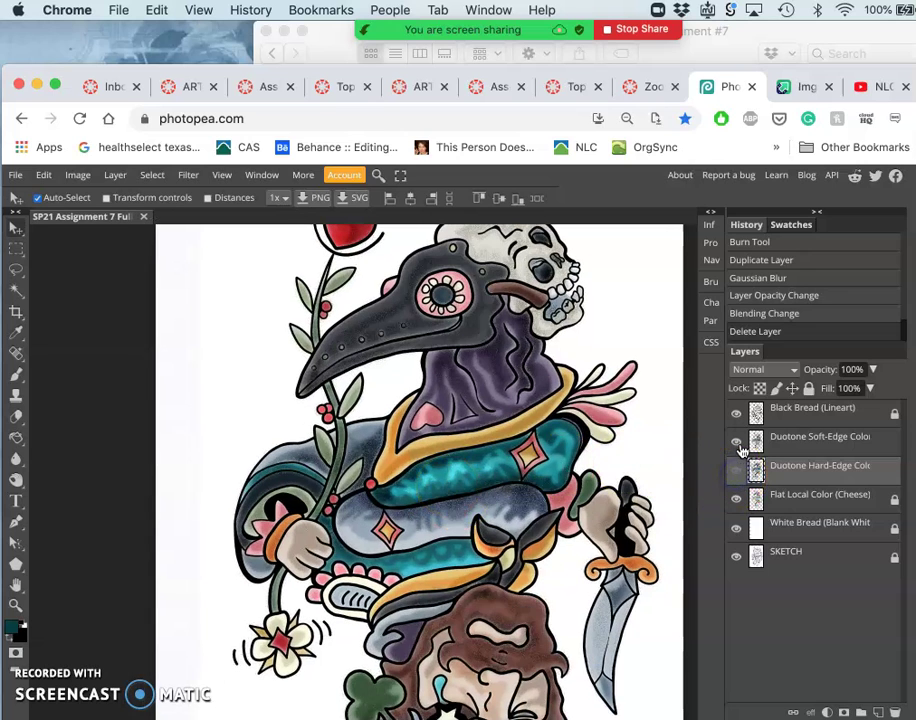
{"action": "left_click", "coordinate": [737, 443]}
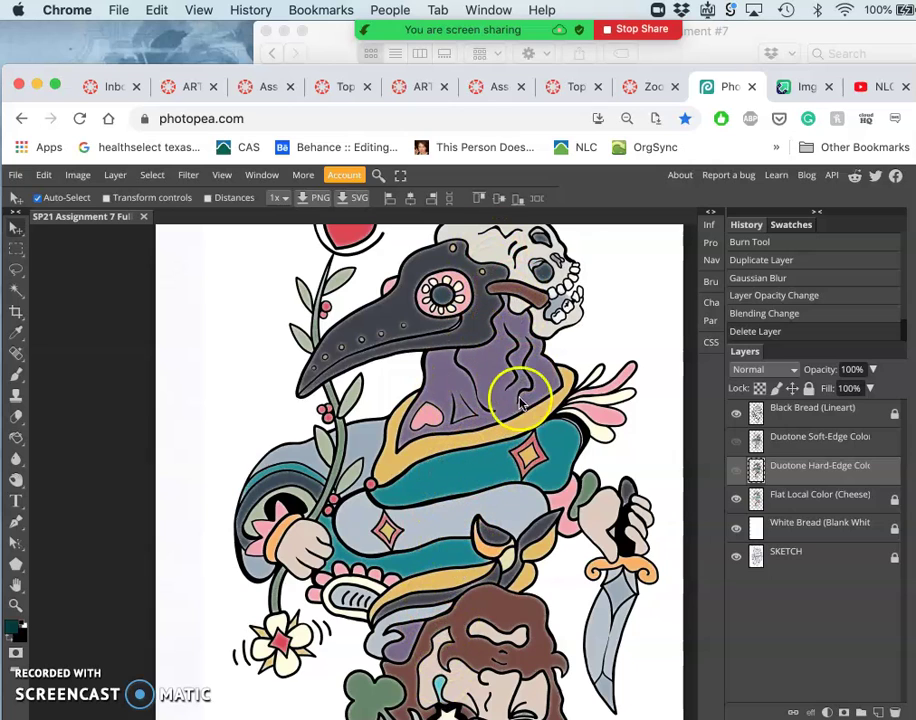
Show the Duotone Hard-Edge layer again and toggle the Duotone Soft-Edge layer over it to compare them
{"action": "left_click", "coordinate": [736, 474]}
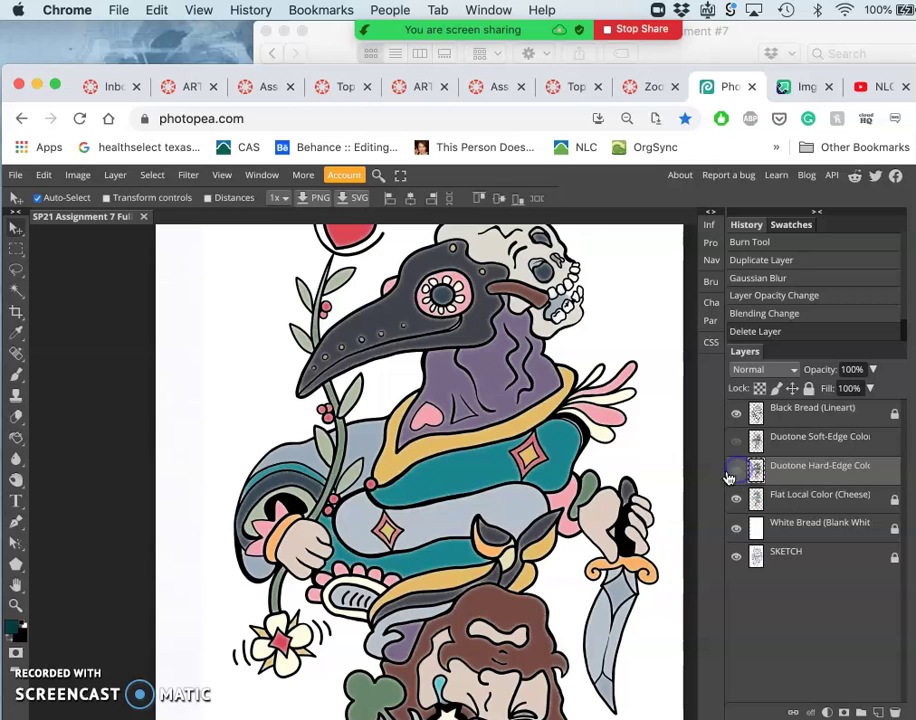
{"action": "left_click", "coordinate": [737, 470]}
{"action": "left_click", "coordinate": [736, 441]}
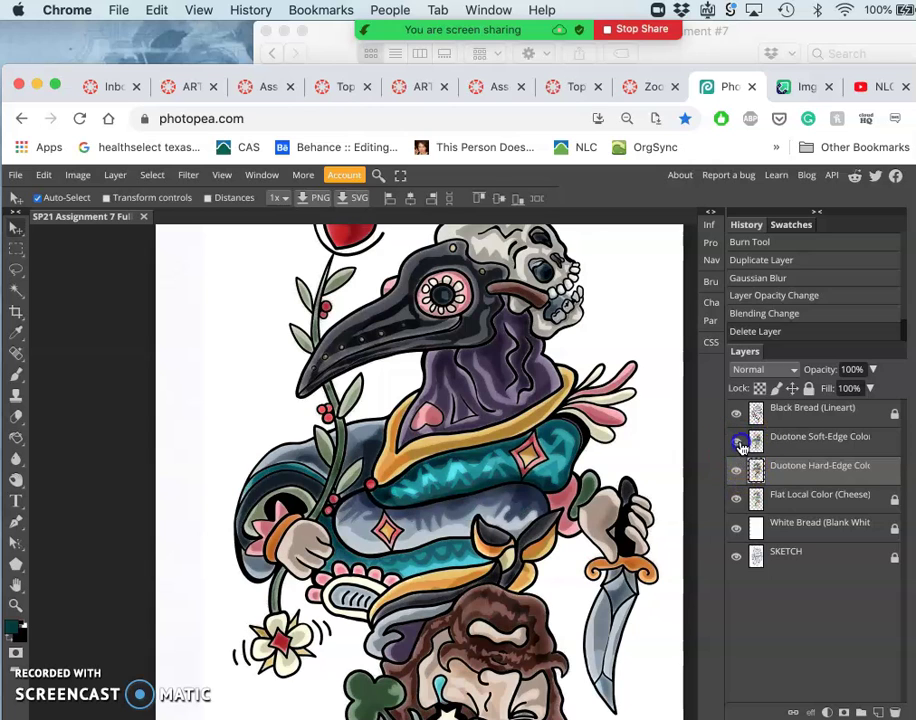
{"action": "left_click", "coordinate": [736, 445]}
{"action": "left_click", "coordinate": [736, 445]}
{"action": "left_click", "coordinate": [736, 442]}
{"action": "left_click", "coordinate": [736, 442]}
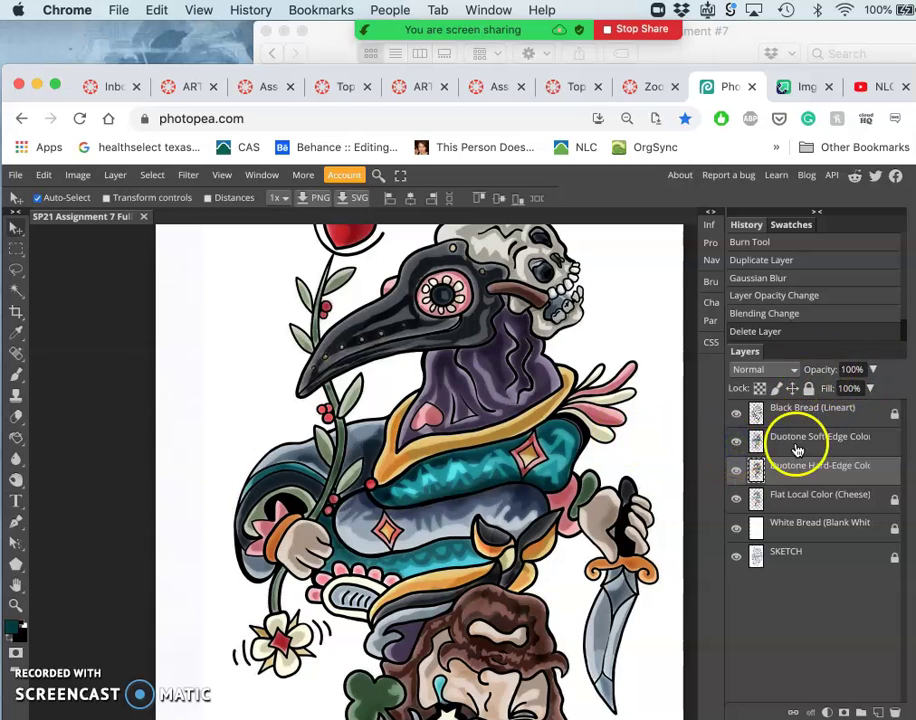
Lower the Duotone Soft-Edge layer's opacity to 77%
{"action": "left_click", "coordinate": [790, 437]}
{"action": "left_click", "coordinate": [872, 370]}
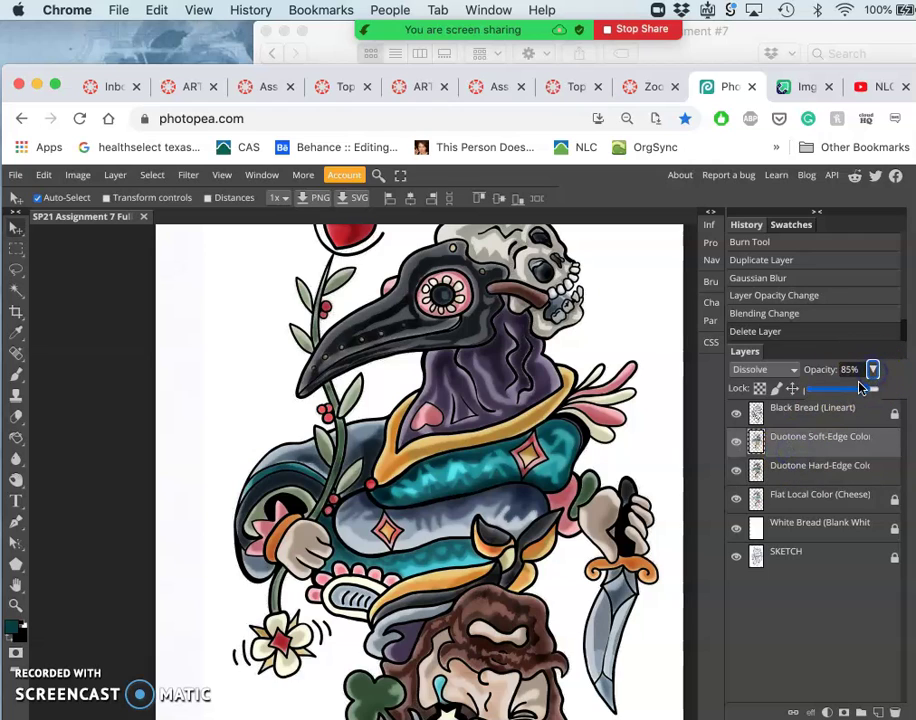
{"action": "left_click_drag", "start_coordinate": [860, 390], "coordinate": [855, 390]}
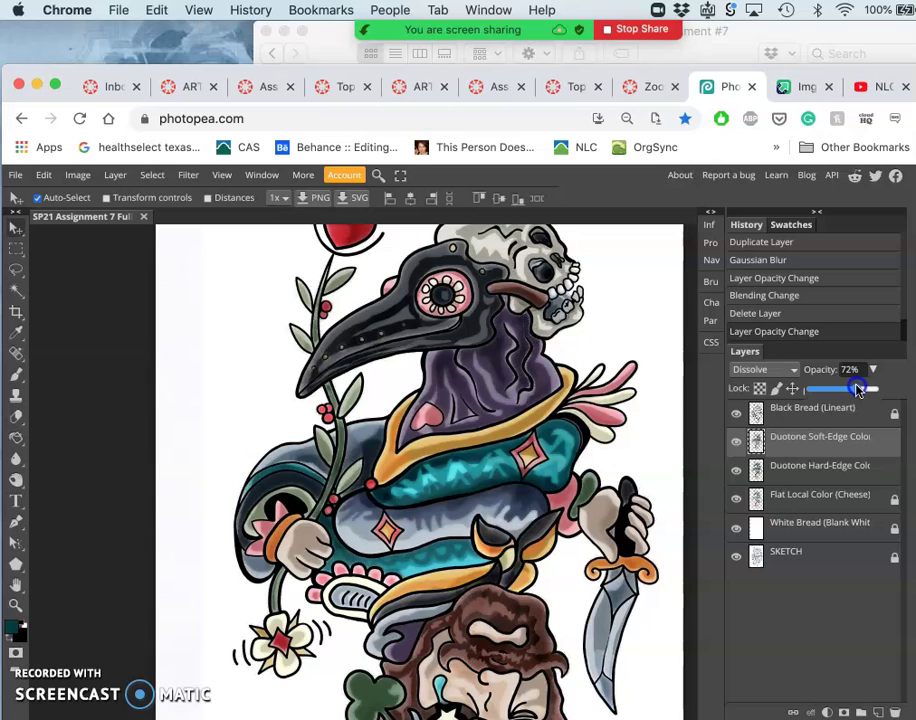
{"action": "left_click", "coordinate": [744, 438]}
{"action": "left_click", "coordinate": [858, 388]}
Burn the skin gap beside the dagger handle on the Duotone Soft-Edge layer, using Midtones at 28% exposure
{"action": "left_click", "coordinate": [15, 480]}
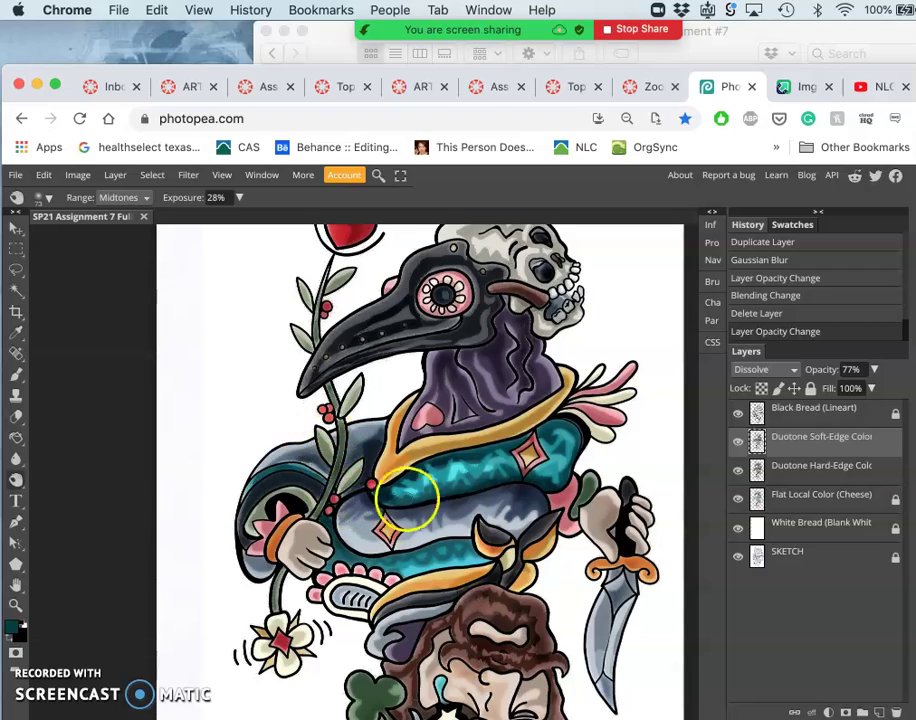
{"action": "scroll", "coordinate": [422, 522], "scroll_direction": "right", "scroll_amount": 3}
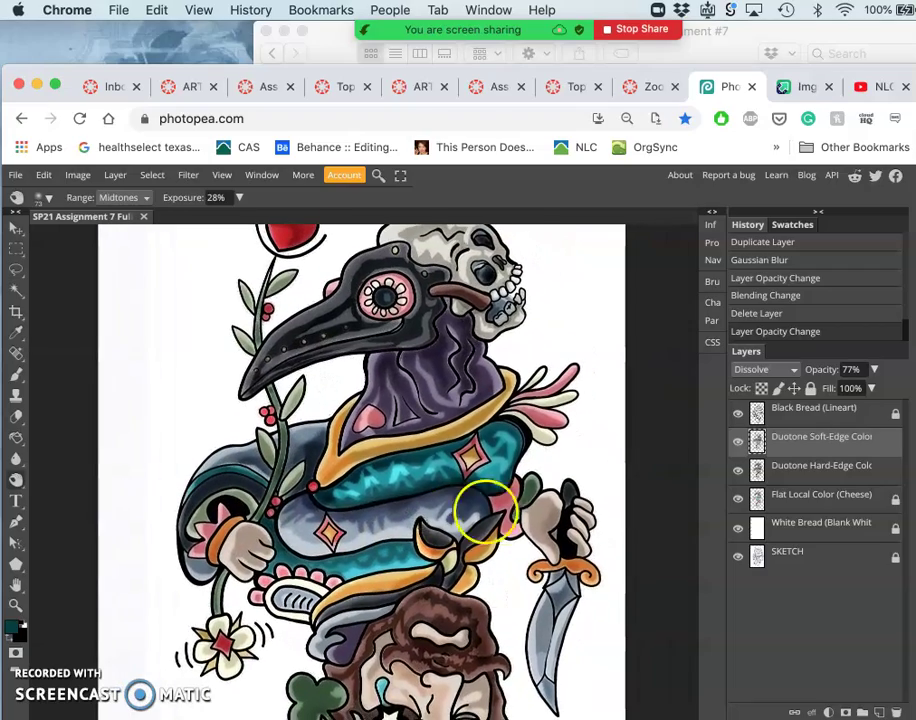
{"action": "scroll", "coordinate": [524, 518], "scroll_direction": "up", "scroll_amount": 5}
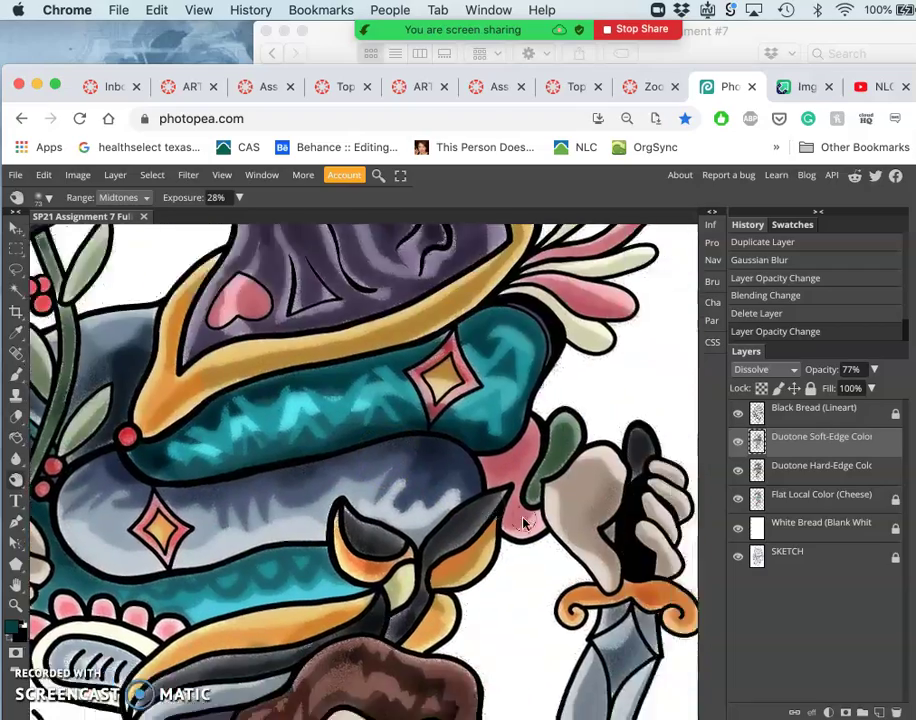
{"action": "scroll", "coordinate": [524, 518], "scroll_direction": "down", "scroll_amount": 2}
{"action": "scroll", "coordinate": [524, 518], "scroll_direction": "right", "scroll_amount": 2}
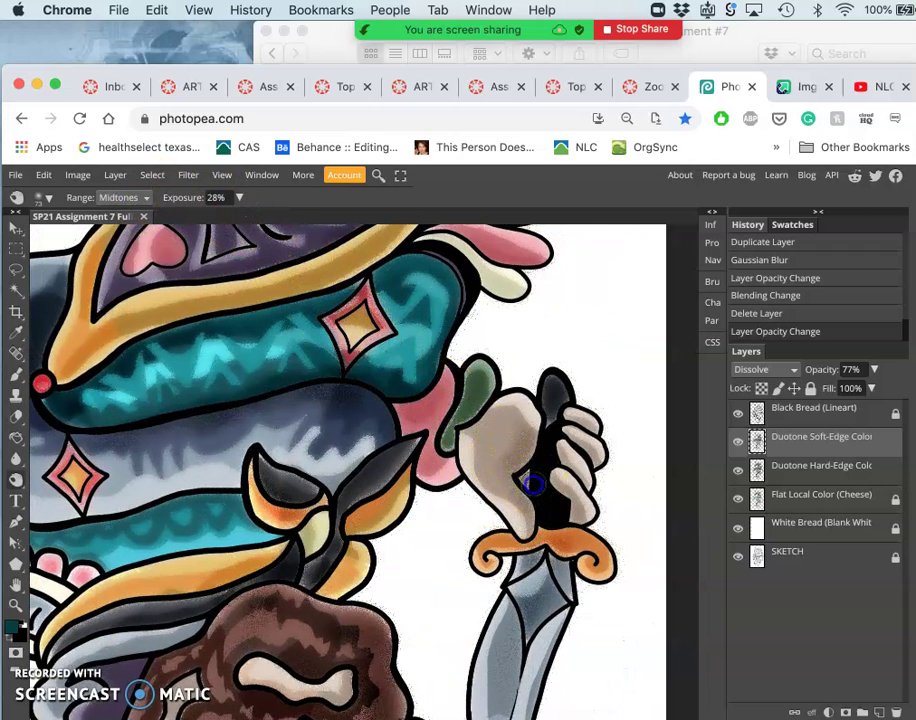
{"action": "mouse_move", "coordinate": [522, 480]}
{"action": "left_mouse_down"}
{"action": "mouse_move", "coordinate": [512, 483]}
{"action": "mouse_move", "coordinate": [527, 477]}
{"action": "left_mouse_up"}
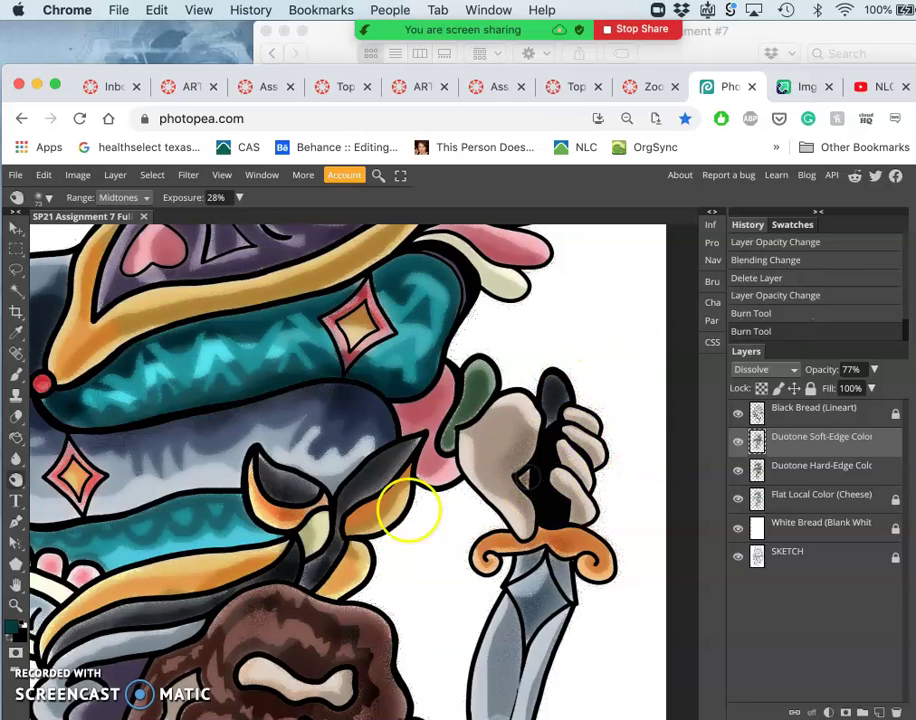
Dab Burn shading along the gold collar and the teal sleeve near its diamond on the Duotone Soft-Edge layer
{"action": "left_click", "coordinate": [286, 253]}
{"action": "left_click", "coordinate": [280, 246]}
{"action": "left_click", "coordinate": [311, 273]}
{"action": "left_click", "coordinate": [341, 300]}
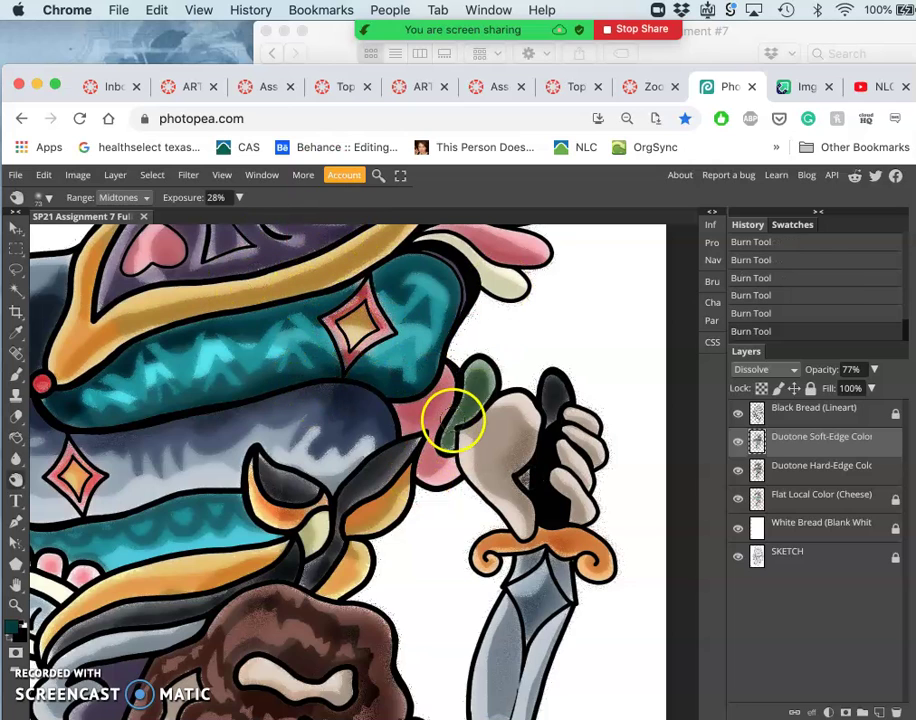
Burn the orange dagger guard on the Duotone Hard-Edge layer and inspect its grain up close
{"action": "left_click", "coordinate": [797, 479]}
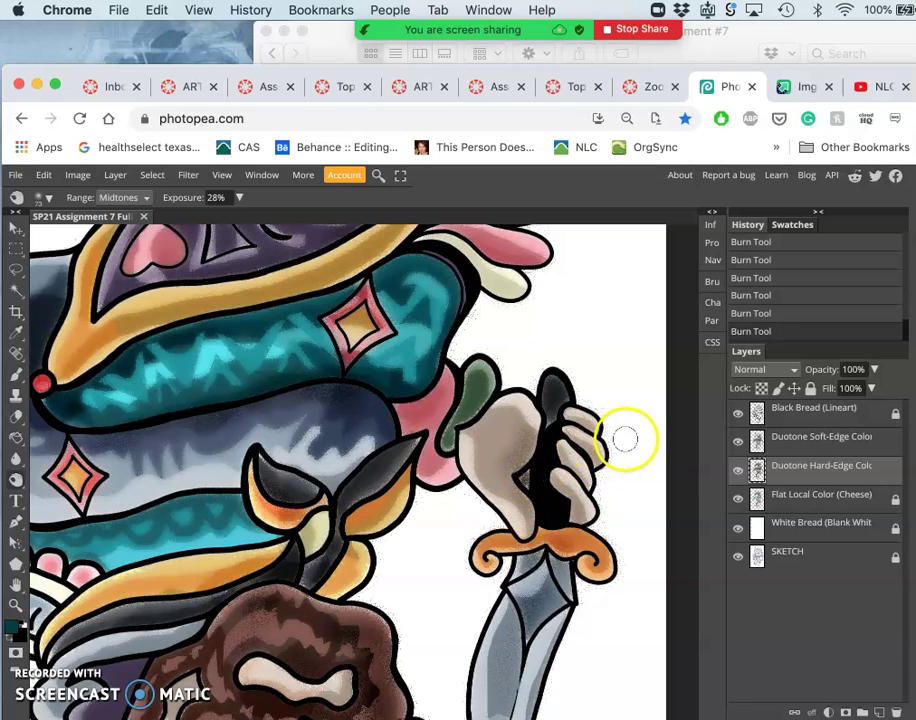
{"action": "scroll", "coordinate": [478, 550], "scroll_direction": "left", "scroll_amount": 2}
{"action": "scroll", "coordinate": [478, 550], "scroll_direction": "down", "scroll_amount": 1}
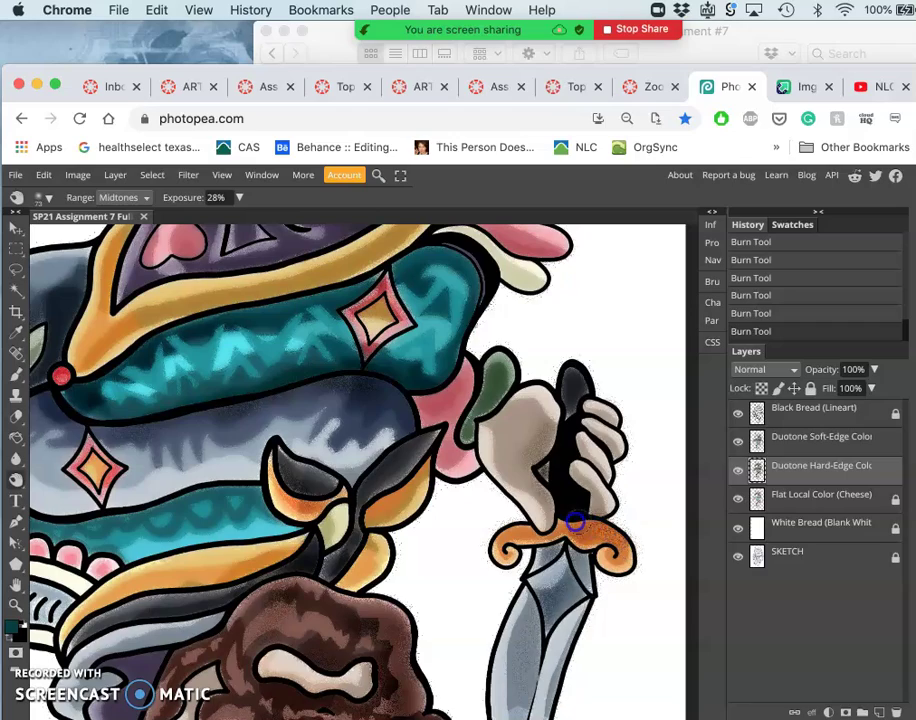
{"action": "scroll", "coordinate": [560, 536], "scroll_direction": "up", "scroll_amount": 5}
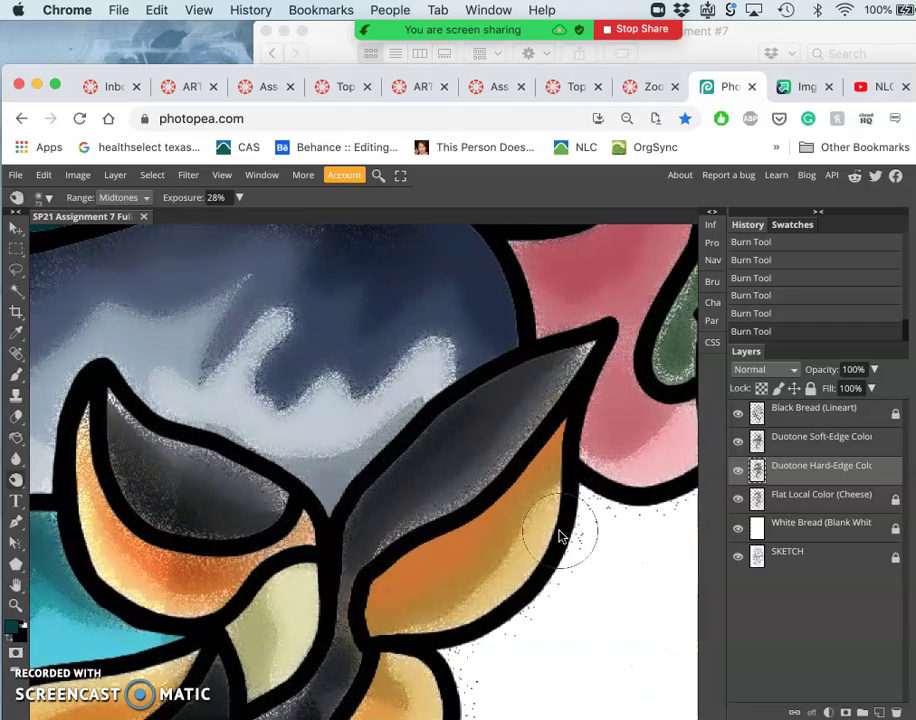
{"action": "scroll", "coordinate": [560, 536], "scroll_direction": "right", "scroll_amount": 4}
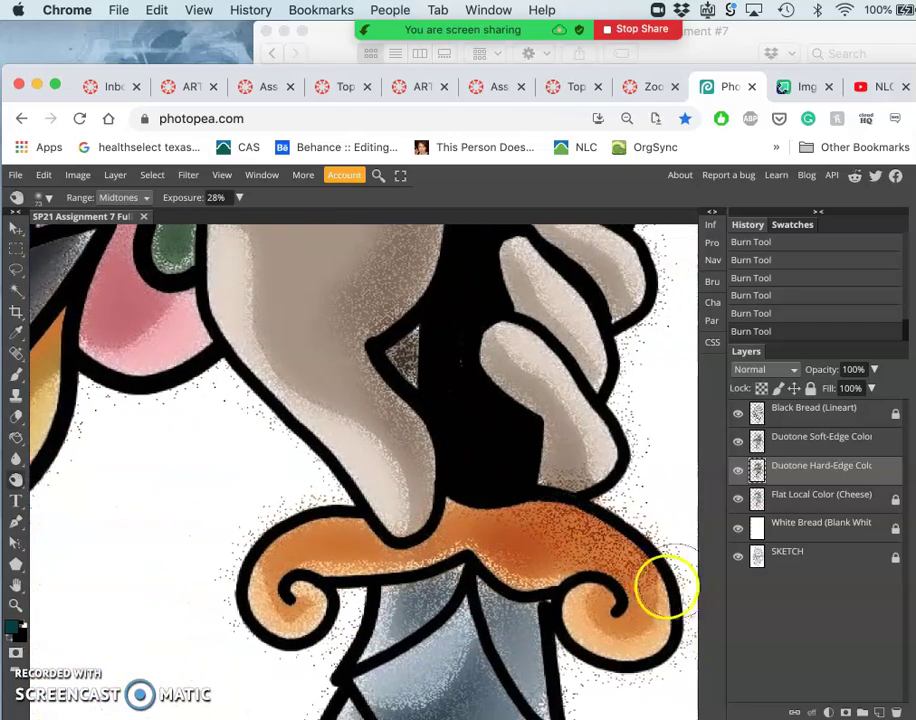
Burn the dagger guard's scroll below the thumb and the orange folds of the knotted sash on the Duotone Hard-Edge layer
{"action": "left_click_drag", "start_coordinate": [373, 540], "coordinate": [355, 537]}
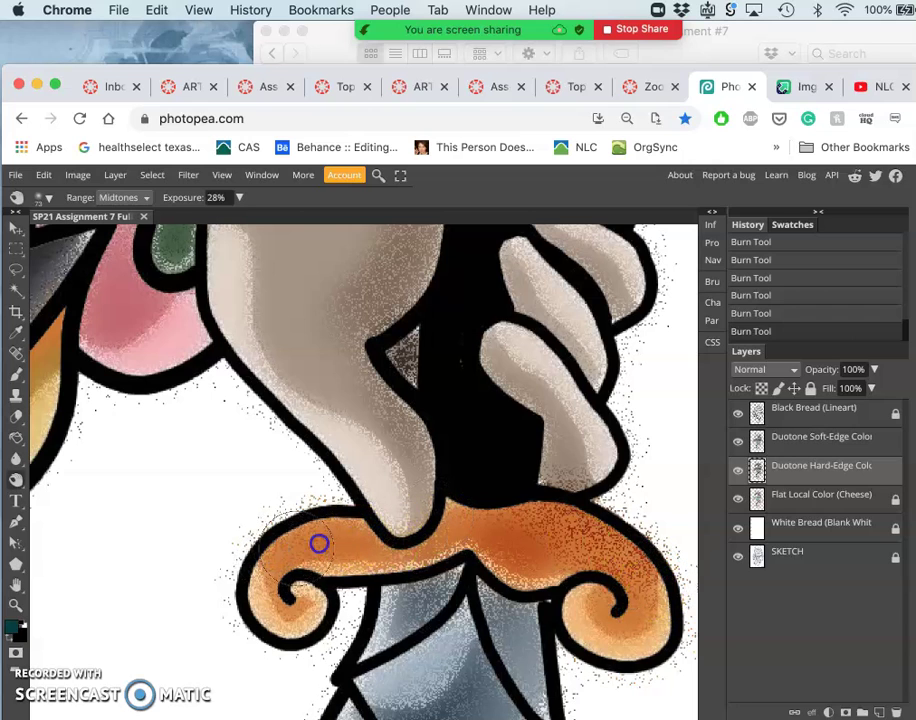
{"action": "mouse_move", "coordinate": [448, 519]}
{"action": "left_mouse_down"}
{"action": "mouse_move", "coordinate": [485, 503]}
{"action": "mouse_move", "coordinate": [453, 475]}
{"action": "mouse_move", "coordinate": [390, 500]}
{"action": "left_mouse_up"}
{"action": "scroll", "coordinate": [475, 508], "scroll_direction": "left", "scroll_amount": 5}
{"action": "scroll", "coordinate": [380, 500], "scroll_direction": "down", "scroll_amount": 5}
{"action": "scroll", "coordinate": [380, 500], "scroll_direction": "left", "scroll_amount": 4}
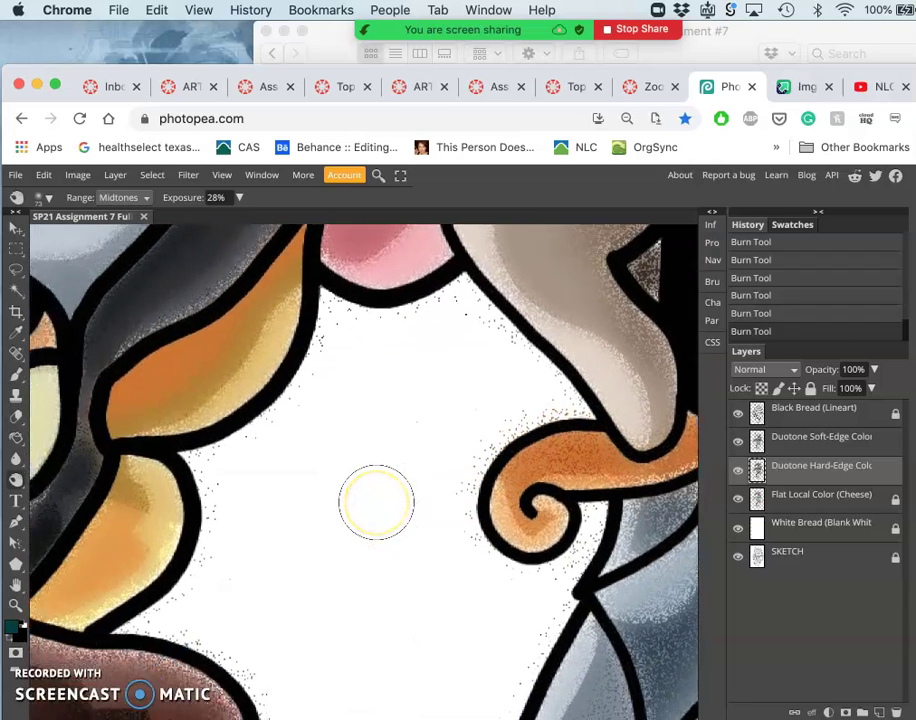
{"action": "scroll", "coordinate": [376, 502], "scroll_direction": "down", "scroll_amount": 5}
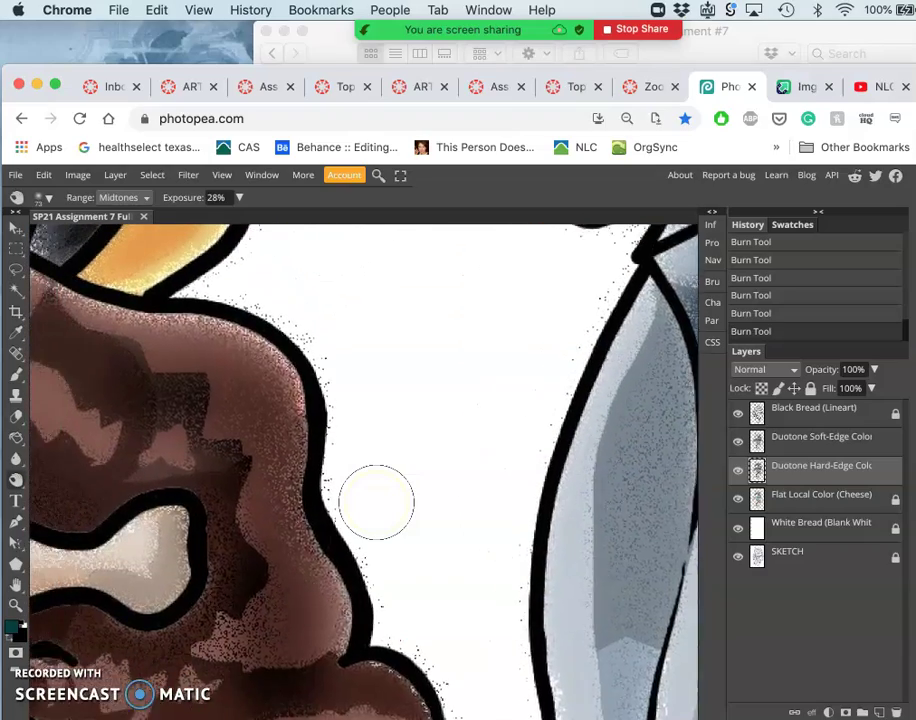
{"action": "scroll", "coordinate": [376, 502], "scroll_direction": "up", "scroll_amount": 6}
{"action": "scroll", "coordinate": [376, 502], "scroll_direction": "left", "scroll_amount": 3}
{"action": "scroll", "coordinate": [376, 502], "scroll_direction": "up", "scroll_amount": 4}
{"action": "scroll", "coordinate": [376, 502], "scroll_direction": "left", "scroll_amount": 2}
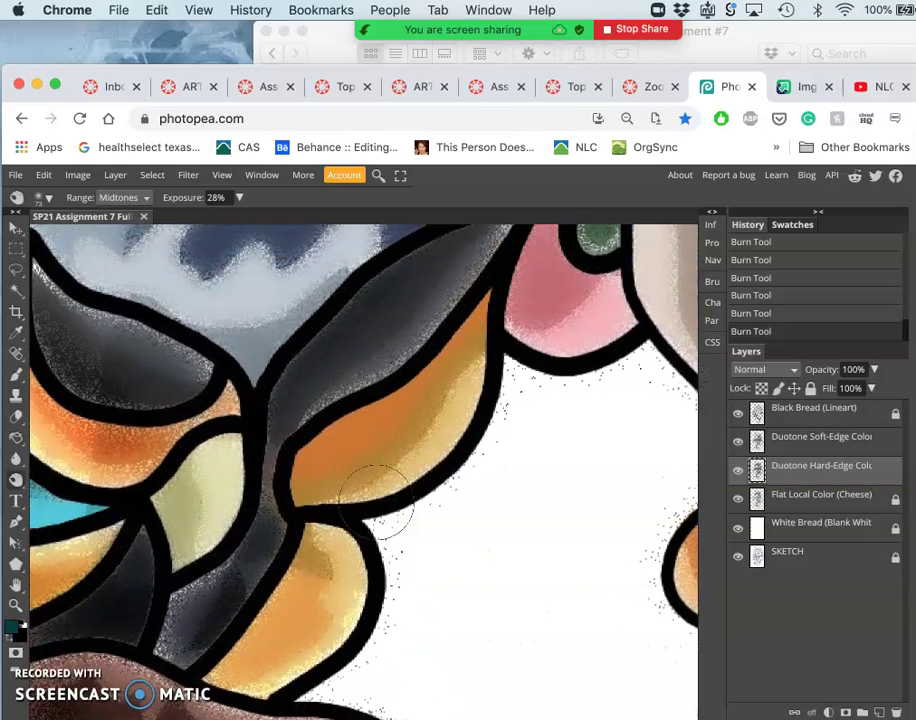
{"action": "left_click_drag", "start_coordinate": [290, 490], "coordinate": [373, 393]}
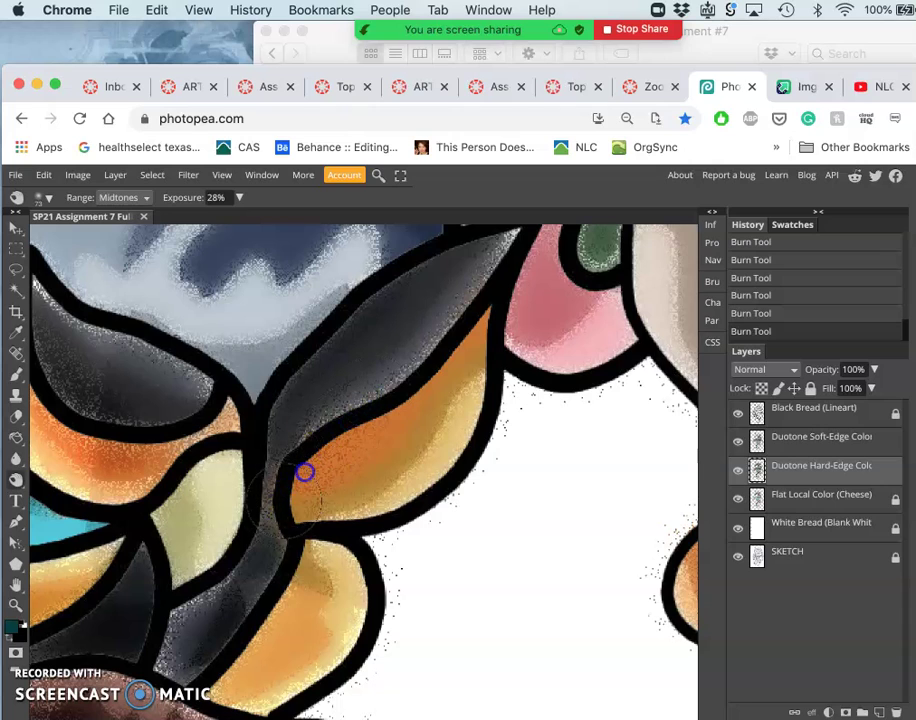
{"action": "mouse_move", "coordinate": [306, 471]}
{"action": "left_mouse_down"}
{"action": "mouse_move", "coordinate": [319, 442]}
{"action": "mouse_move", "coordinate": [310, 487]}
{"action": "left_mouse_up"}
{"action": "left_click_drag", "start_coordinate": [237, 657], "coordinate": [243, 635]}
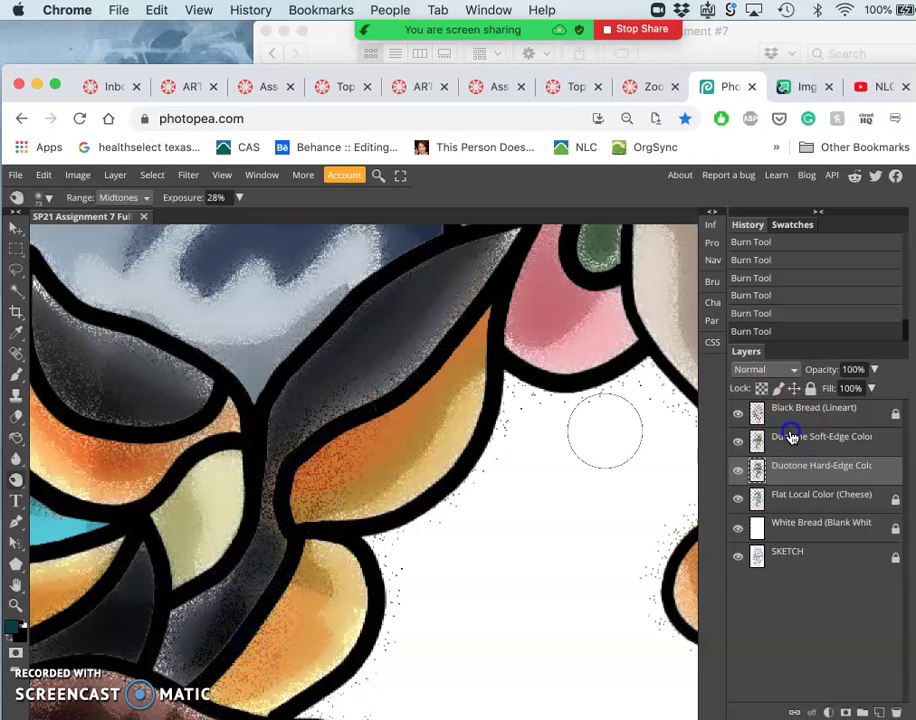
Burn the pink cuff and the upper edge of the navy torso band on the Duotone Soft-Edge layer
{"action": "left_click", "coordinate": [790, 437]}
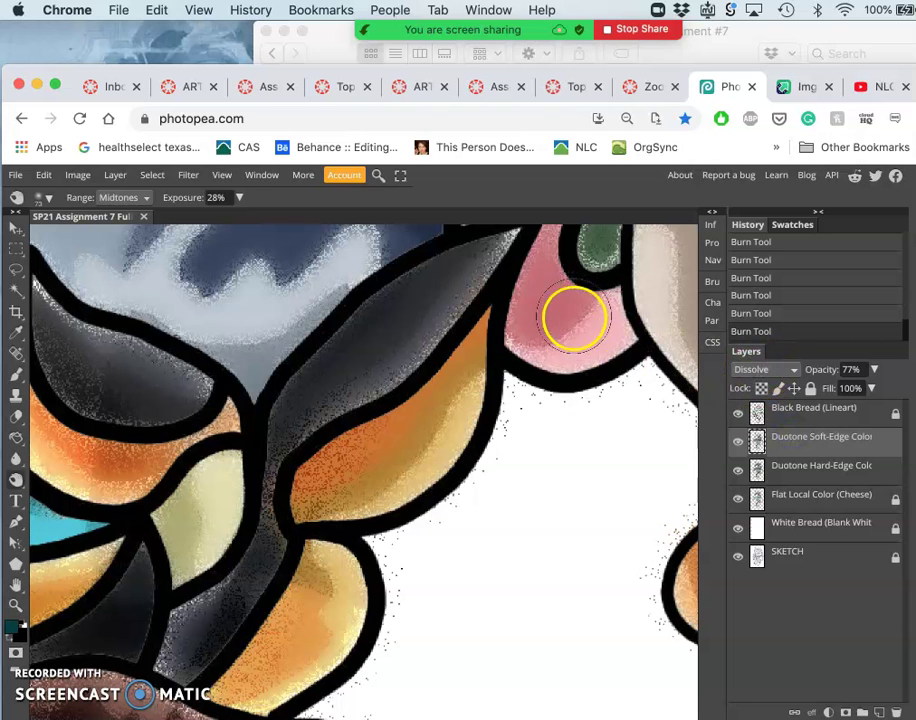
{"action": "scroll", "coordinate": [573, 323], "scroll_direction": "up", "scroll_amount": 1}
{"action": "scroll", "coordinate": [573, 323], "scroll_direction": "up", "scroll_amount": 1}
{"action": "mouse_move", "coordinate": [525, 372]}
{"action": "left_mouse_down"}
{"action": "mouse_move", "coordinate": [509, 421]}
{"action": "mouse_move", "coordinate": [550, 292]}
{"action": "mouse_move", "coordinate": [517, 420]}
{"action": "mouse_move", "coordinate": [518, 365]}
{"action": "mouse_move", "coordinate": [517, 428]}
{"action": "left_mouse_up"}
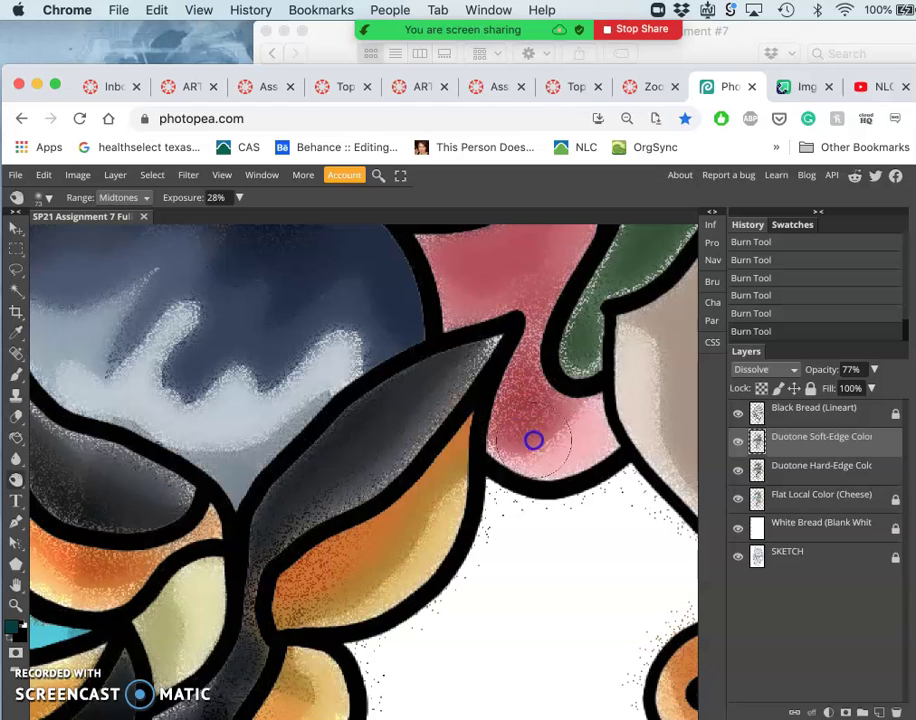
{"action": "left_click_drag", "start_coordinate": [520, 316], "coordinate": [497, 299]}
{"action": "scroll", "coordinate": [595, 232], "scroll_direction": "up", "scroll_amount": 3}
{"action": "mouse_move", "coordinate": [366, 404]}
{"action": "left_mouse_down"}
{"action": "mouse_move", "coordinate": [401, 472]}
{"action": "mouse_move", "coordinate": [309, 358]}
{"action": "mouse_move", "coordinate": [411, 523]}
{"action": "left_mouse_up"}
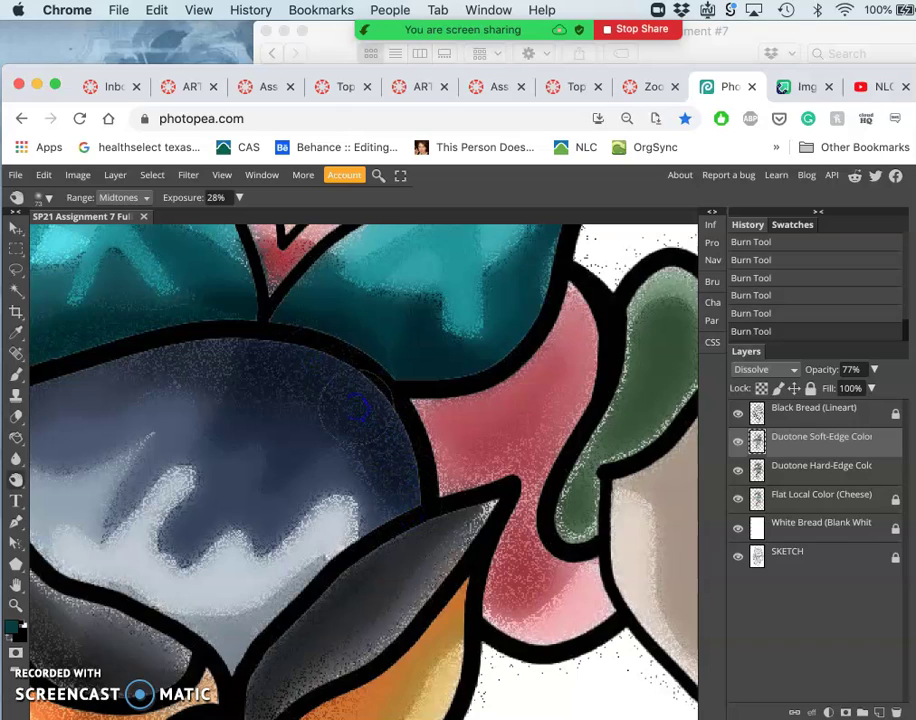
Burn the upper skull's cranium shading just behind the plague mask on the Duotone Soft-Edge layer
{"action": "scroll", "coordinate": [357, 408], "scroll_direction": "down", "scroll_amount": 6}
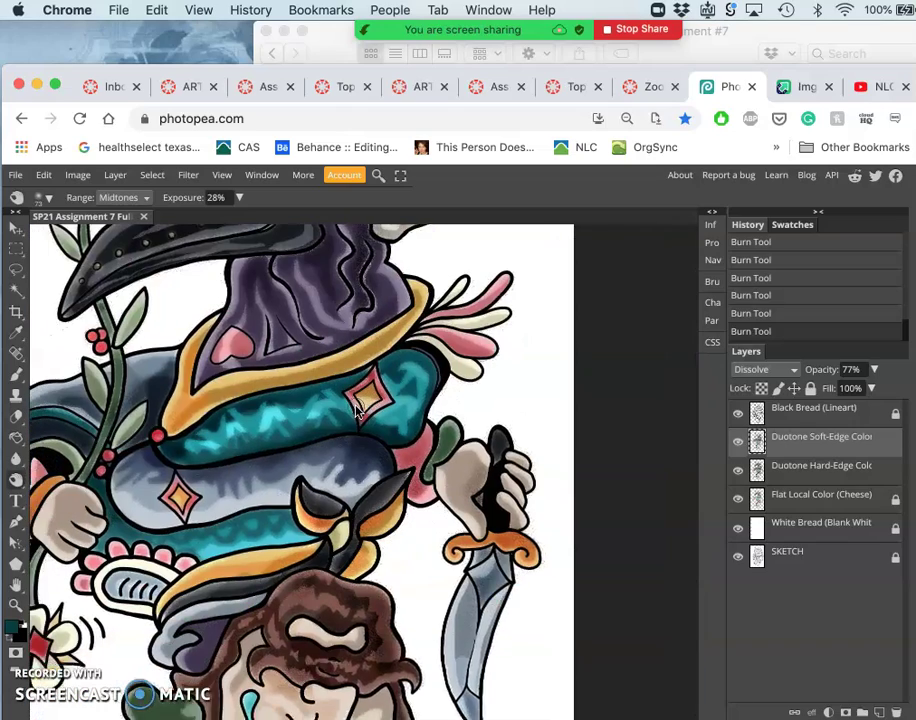
{"action": "scroll", "coordinate": [357, 408], "scroll_direction": "left", "scroll_amount": 5}
{"action": "scroll", "coordinate": [357, 408], "scroll_direction": "up", "scroll_amount": 3}
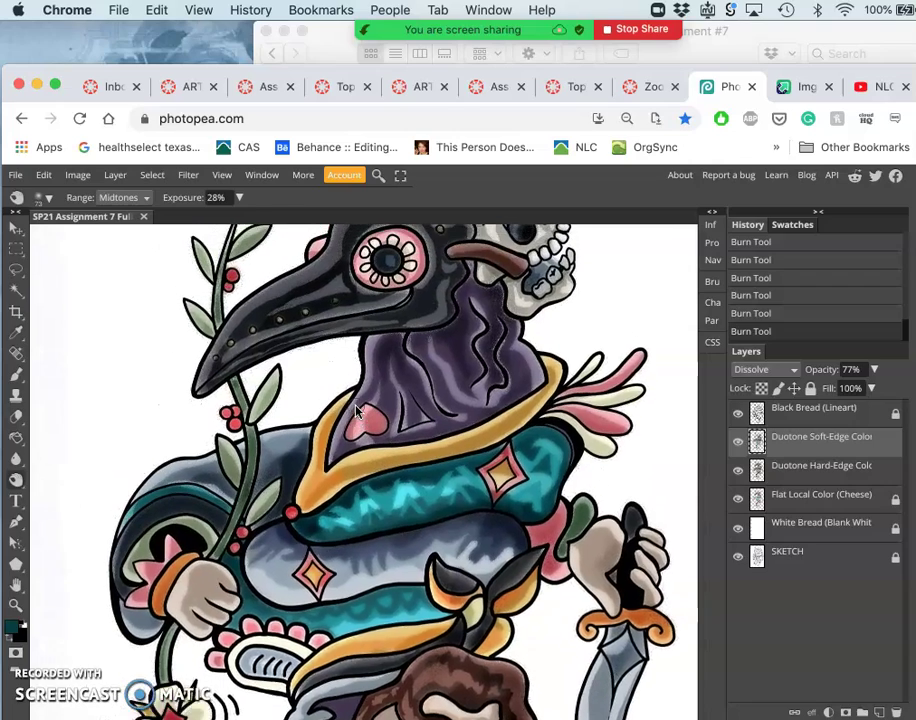
{"action": "scroll", "coordinate": [356, 410], "scroll_direction": "up", "scroll_amount": 3}
{"action": "scroll", "coordinate": [356, 410], "scroll_direction": "left", "scroll_amount": 1}
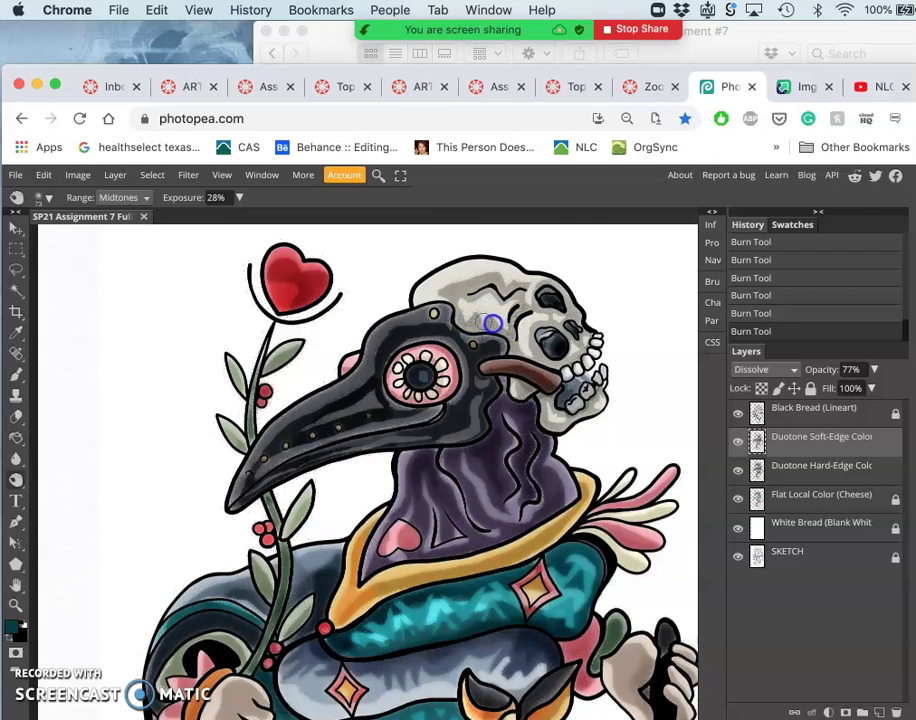
Set up the Dodge tool with the Midtones range, 29% exposure and a 261 px brush
{"action": "right_click", "coordinate": [15, 479]}
{"action": "left_click", "coordinate": [53, 497]}
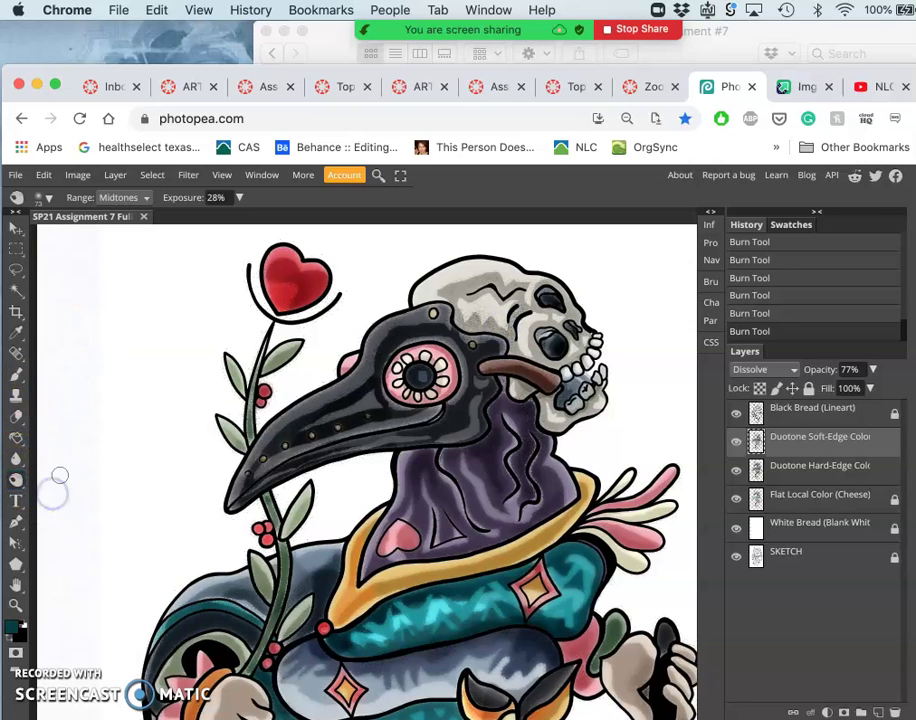
{"action": "right_click", "coordinate": [15, 479]}
{"action": "left_click", "coordinate": [55, 480]}
{"action": "left_click", "coordinate": [118, 197]}
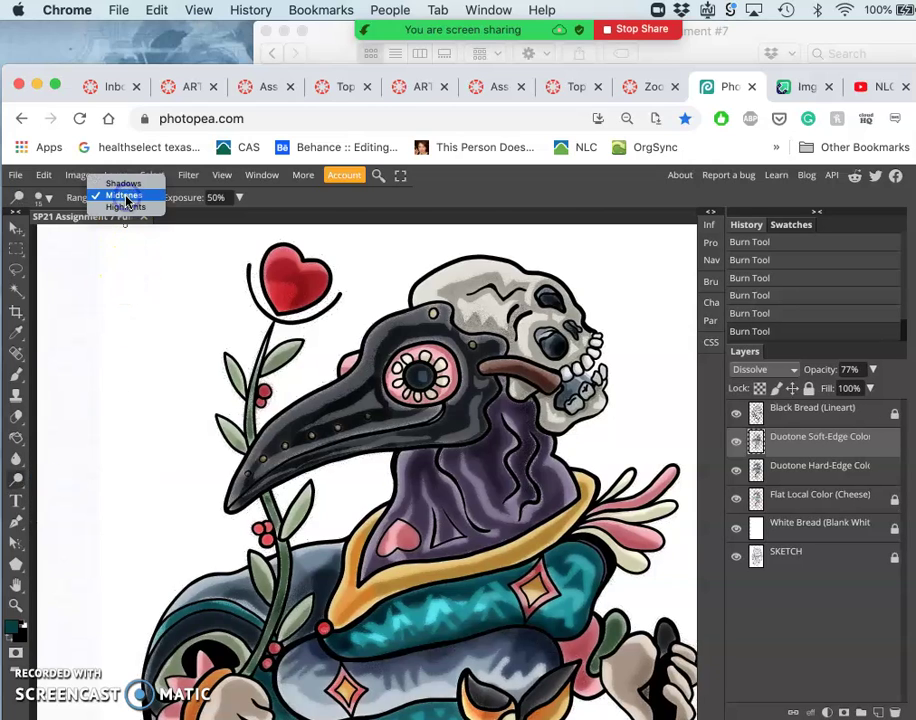
{"action": "left_click", "coordinate": [124, 196]}
{"action": "left_click", "coordinate": [238, 197]}
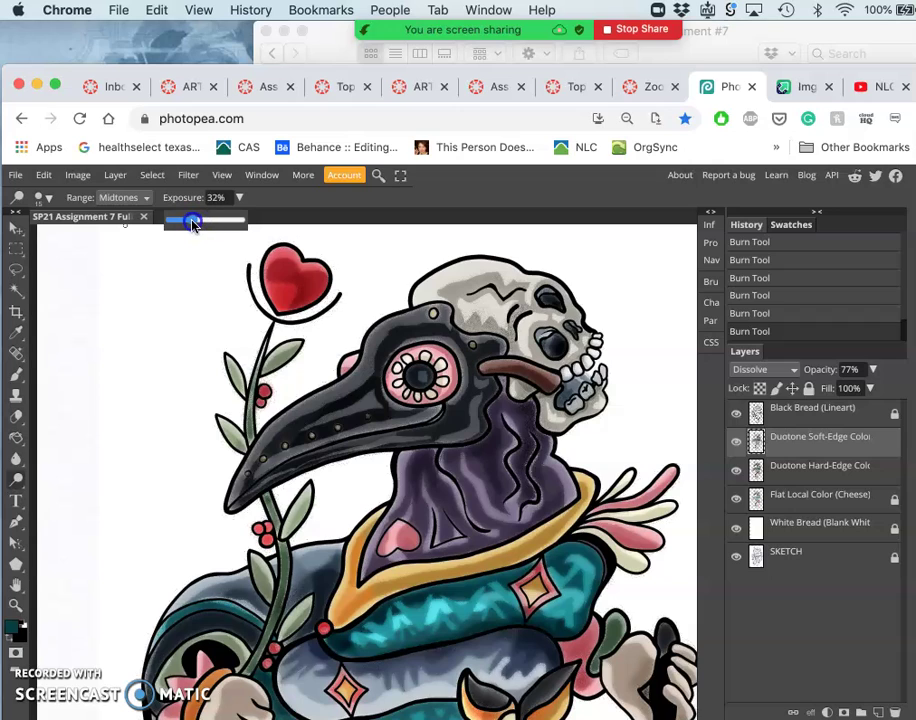
{"action": "left_click_drag", "start_coordinate": [191, 224], "coordinate": [188, 224]}
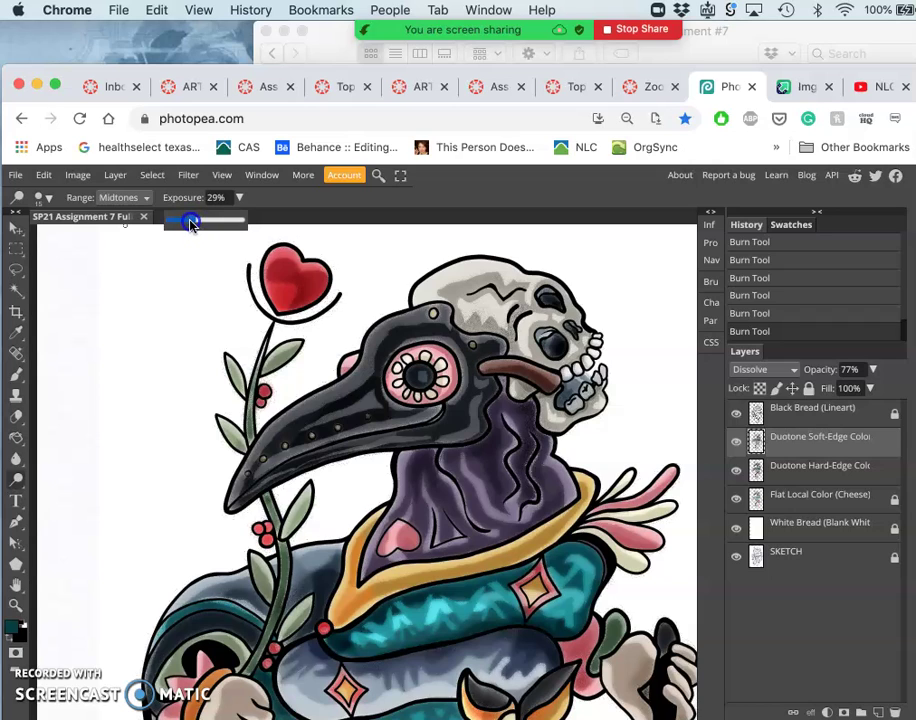
{"action": "left_click", "coordinate": [48, 199]}
{"action": "left_click_drag", "start_coordinate": [72, 236], "coordinate": [131, 236]}
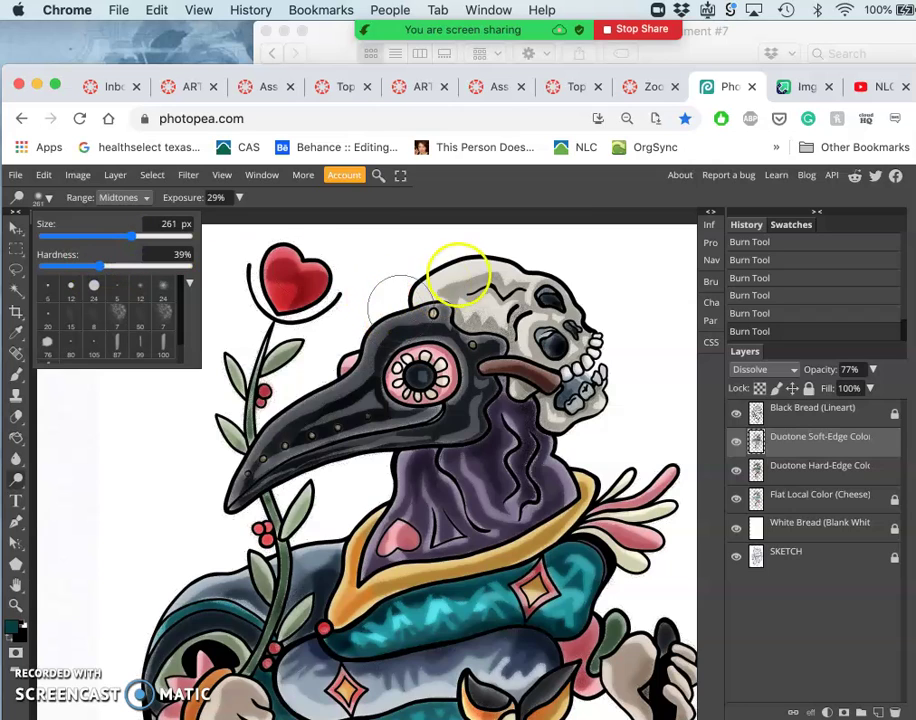
Dodge the upper skull's eye socket and the plague mask's eye and beak on the Duotone Soft-Edge layer
{"action": "left_click", "coordinate": [561, 326]}
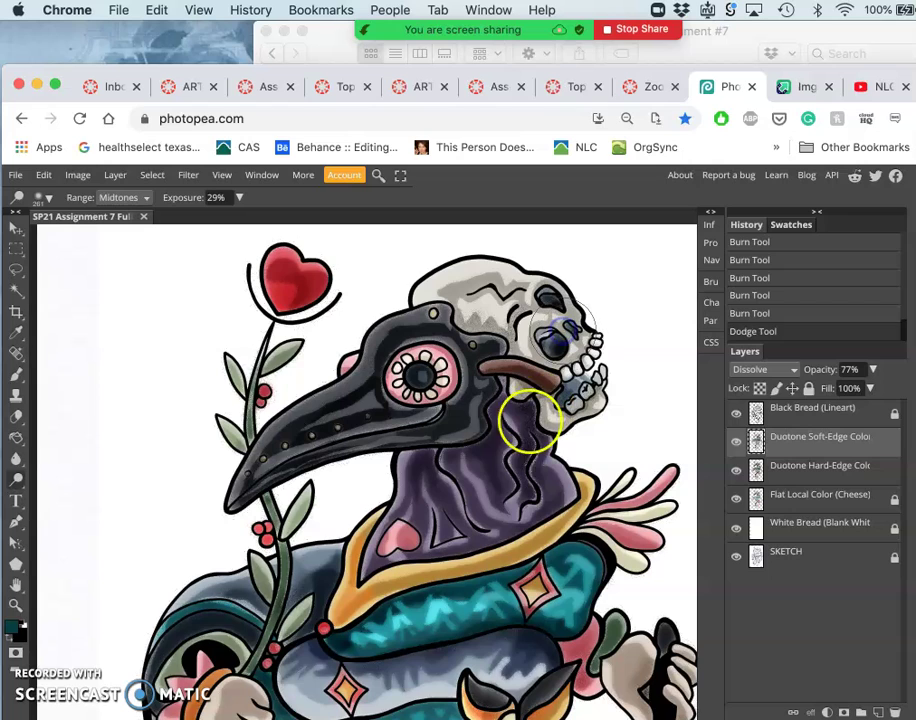
{"action": "left_click", "coordinate": [425, 384]}
{"action": "left_click", "coordinate": [440, 339]}
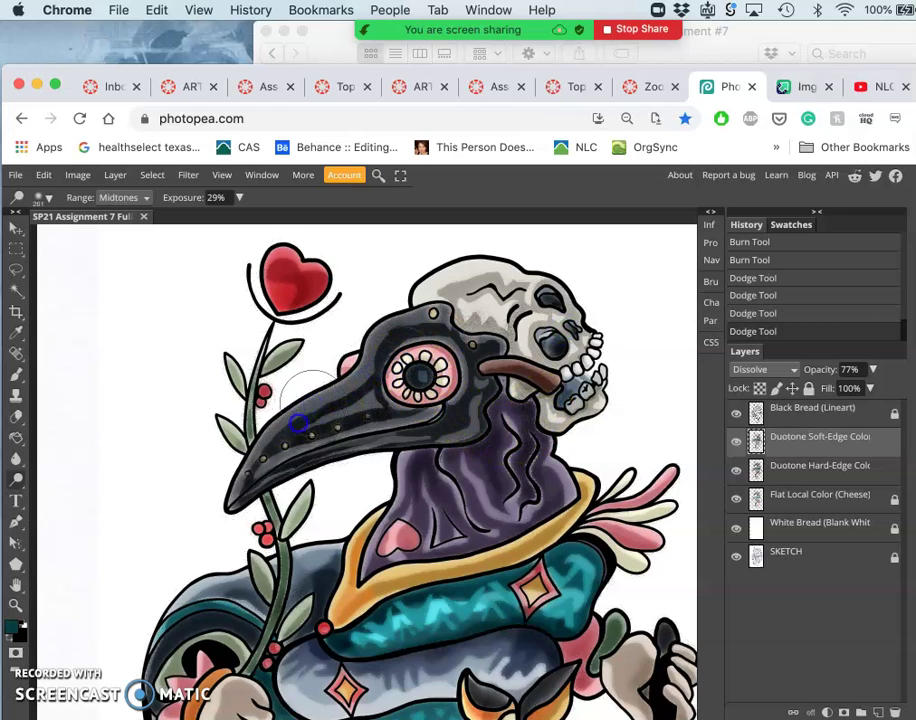
Dodge highlights on the dagger blade, the upside-down face and the bottom skull
{"action": "scroll", "coordinate": [424, 511], "scroll_direction": "down", "scroll_amount": 5}
{"action": "scroll", "coordinate": [424, 511], "scroll_direction": "down", "scroll_amount": 2}
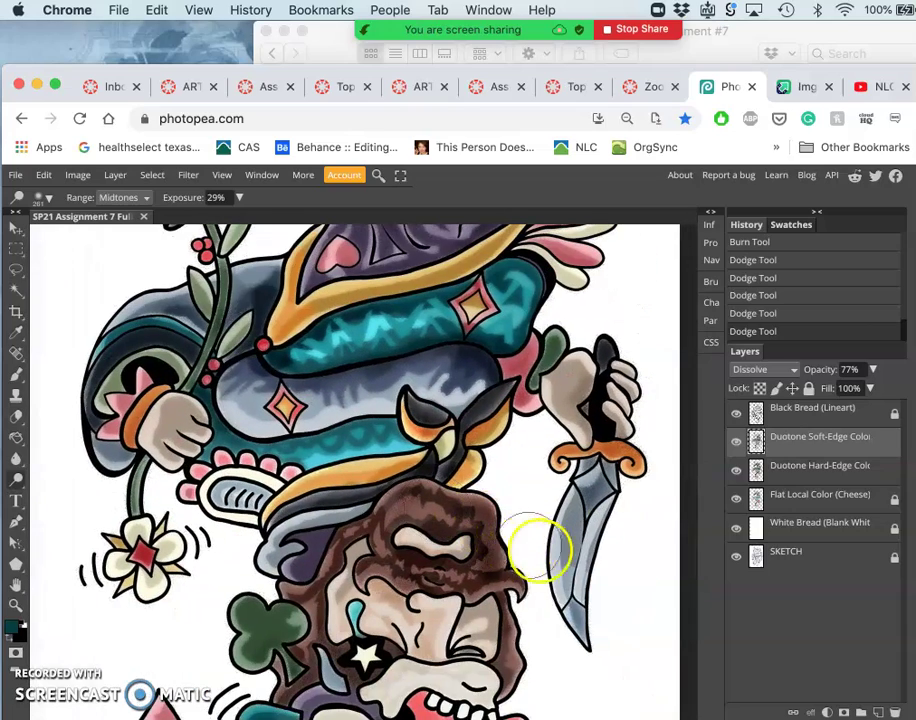
{"action": "mouse_move", "coordinate": [579, 592]}
{"action": "left_mouse_down"}
{"action": "mouse_move", "coordinate": [603, 529]}
{"action": "mouse_move", "coordinate": [597, 536]}
{"action": "left_mouse_up"}
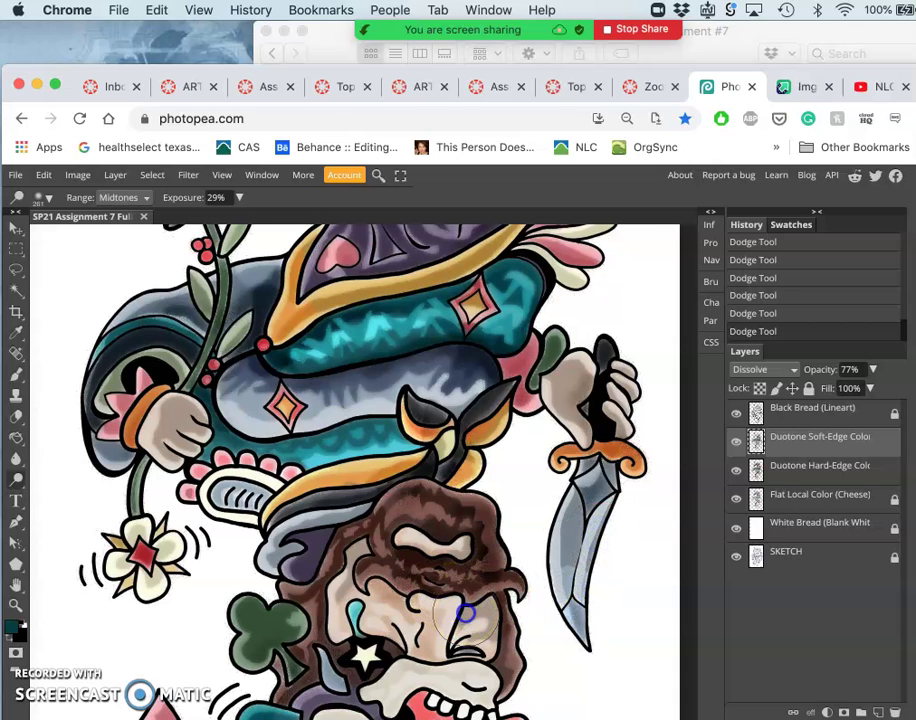
{"action": "scroll", "coordinate": [458, 660], "scroll_direction": "down", "scroll_amount": 6}
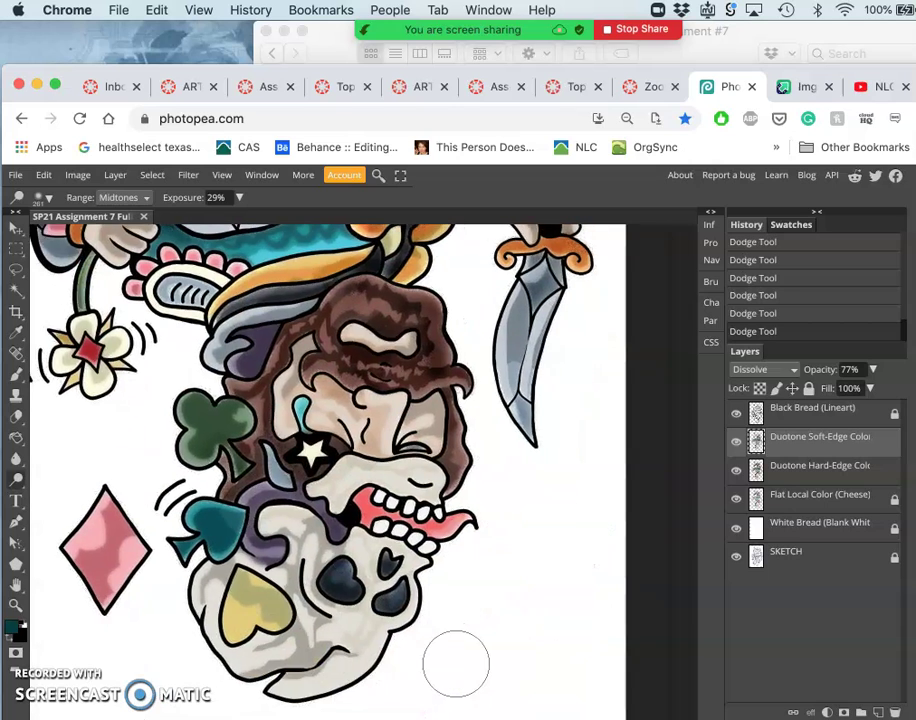
{"action": "left_click_drag", "start_coordinate": [338, 651], "coordinate": [285, 650]}
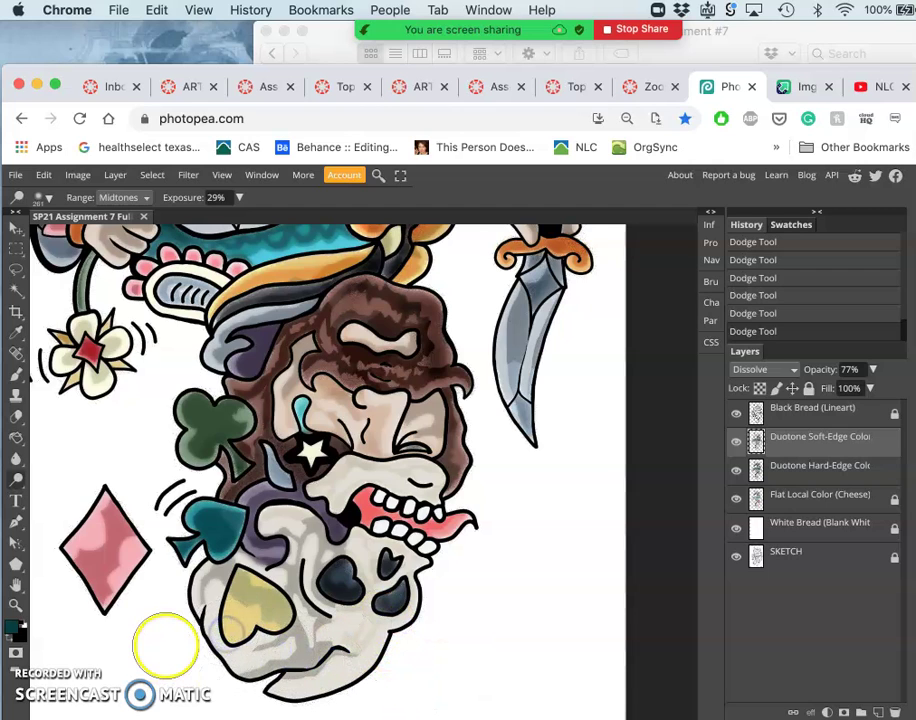
Dodge the grey-blue curl above the club symbol, along with the flower-side hand and its sleeve opening
{"action": "scroll", "coordinate": [165, 645], "scroll_direction": "left", "scroll_amount": 3}
{"action": "scroll", "coordinate": [165, 645], "scroll_direction": "up", "scroll_amount": 1}
{"action": "scroll", "coordinate": [165, 645], "scroll_direction": "up", "scroll_amount": 2}
{"action": "scroll", "coordinate": [165, 645], "scroll_direction": "left", "scroll_amount": 1}
{"action": "scroll", "coordinate": [258, 483], "scroll_direction": "up", "scroll_amount": 2}
{"action": "scroll", "coordinate": [258, 483], "scroll_direction": "left", "scroll_amount": 1}
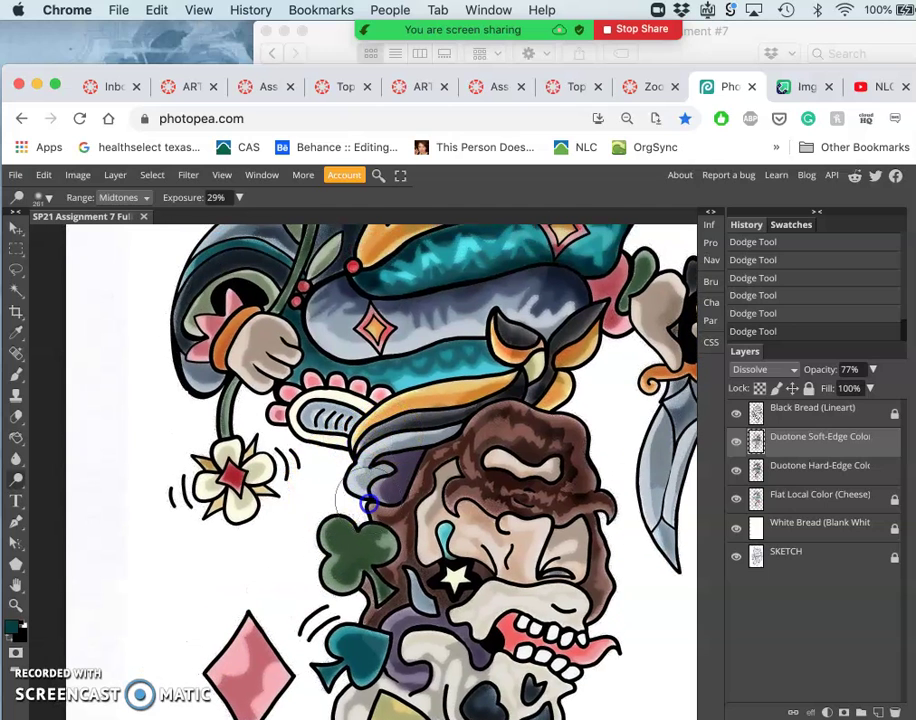
{"action": "mouse_move", "coordinate": [348, 327]}
{"action": "left_mouse_down"}
{"action": "mouse_move", "coordinate": [327, 337]}
{"action": "mouse_move", "coordinate": [190, 335]}
{"action": "left_mouse_up"}
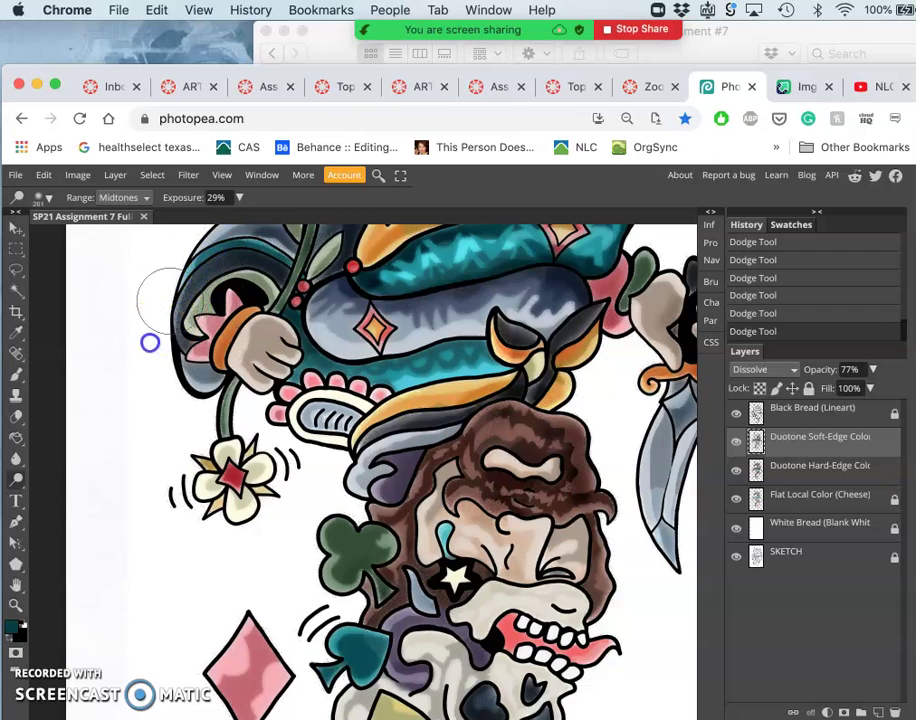
Dodge the red heart above the vine and the upper skull's jaw
{"action": "scroll", "coordinate": [190, 243], "scroll_direction": "up", "scroll_amount": 2}
{"action": "scroll", "coordinate": [191, 244], "scroll_direction": "up", "scroll_amount": 3}
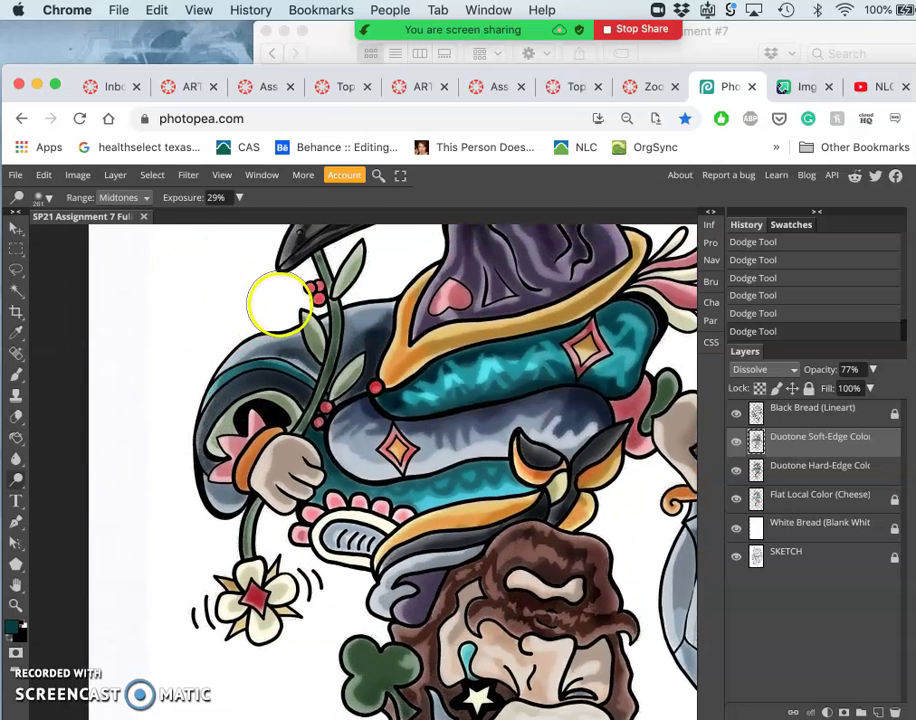
{"action": "scroll", "coordinate": [278, 302], "scroll_direction": "up", "scroll_amount": 3}
{"action": "scroll", "coordinate": [268, 300], "scroll_direction": "up", "scroll_amount": 3}
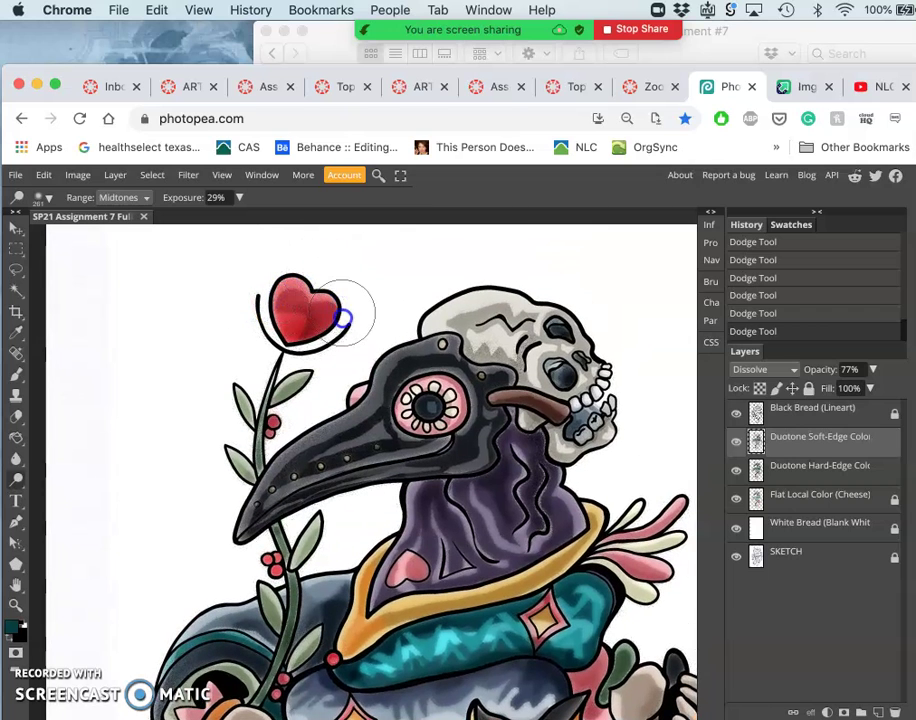
{"action": "scroll", "coordinate": [376, 414], "scroll_direction": "down", "scroll_amount": 2}
{"action": "scroll", "coordinate": [376, 414], "scroll_direction": "right", "scroll_amount": 3}
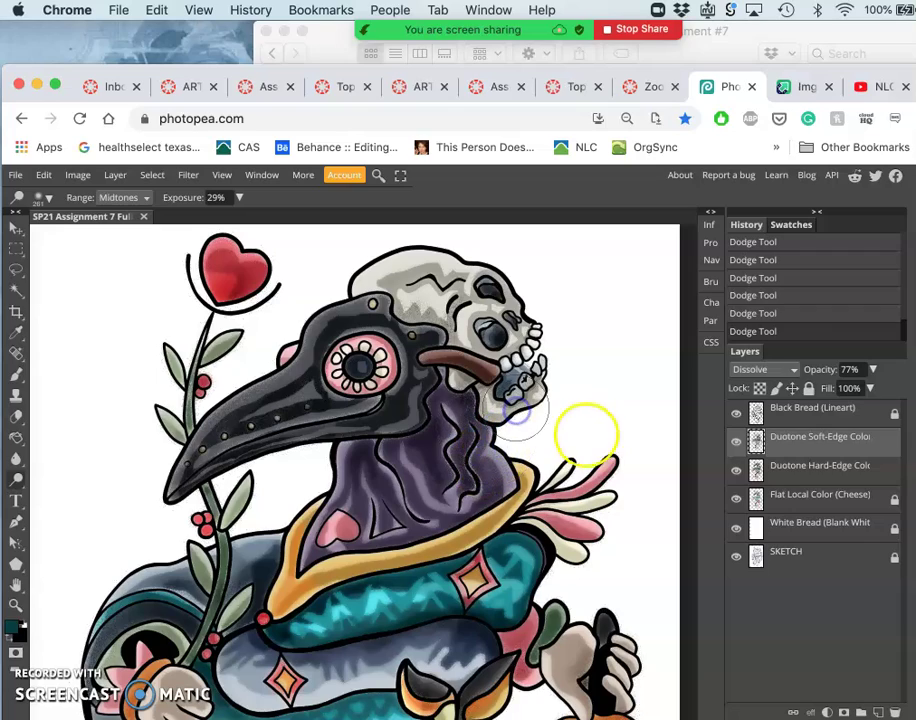
Dodge the orange dagger guard and the hand gripping the handle
{"action": "scroll", "coordinate": [579, 440], "scroll_direction": "down", "scroll_amount": 5}
{"action": "scroll", "coordinate": [579, 440], "scroll_direction": "right", "scroll_amount": 1}
{"action": "scroll", "coordinate": [576, 460], "scroll_direction": "down", "scroll_amount": 5}
{"action": "scroll", "coordinate": [576, 460], "scroll_direction": "right", "scroll_amount": 2}
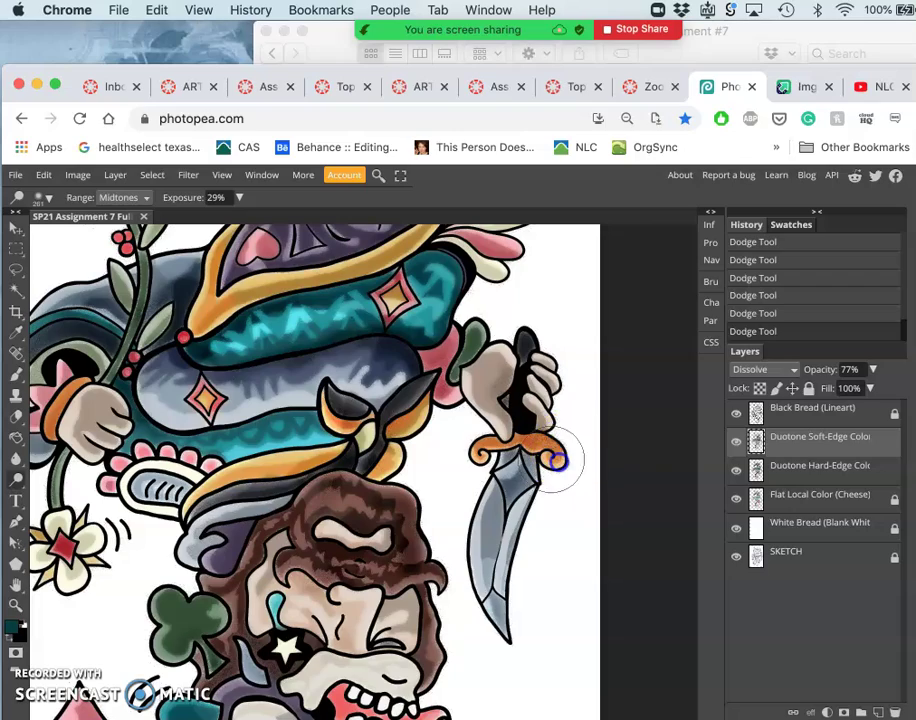
Examine the Dissolve grain up close on the dagger, the open mouth and the bottom skull
{"action": "scroll", "coordinate": [572, 505], "scroll_direction": "up", "scroll_amount": 3}
{"action": "scroll", "coordinate": [572, 505], "scroll_direction": "right", "scroll_amount": 3}
{"action": "scroll", "coordinate": [573, 506], "scroll_direction": "down", "scroll_amount": 5}
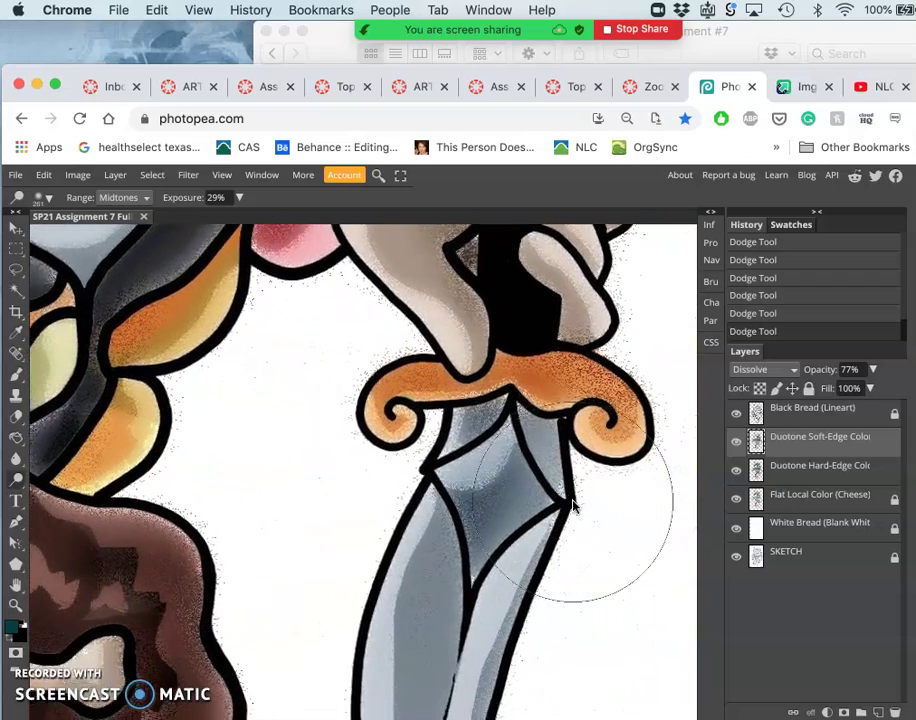
{"action": "scroll", "coordinate": [573, 506], "scroll_direction": "down", "scroll_amount": 10}
{"action": "scroll", "coordinate": [573, 506], "scroll_direction": "left", "scroll_amount": 3}
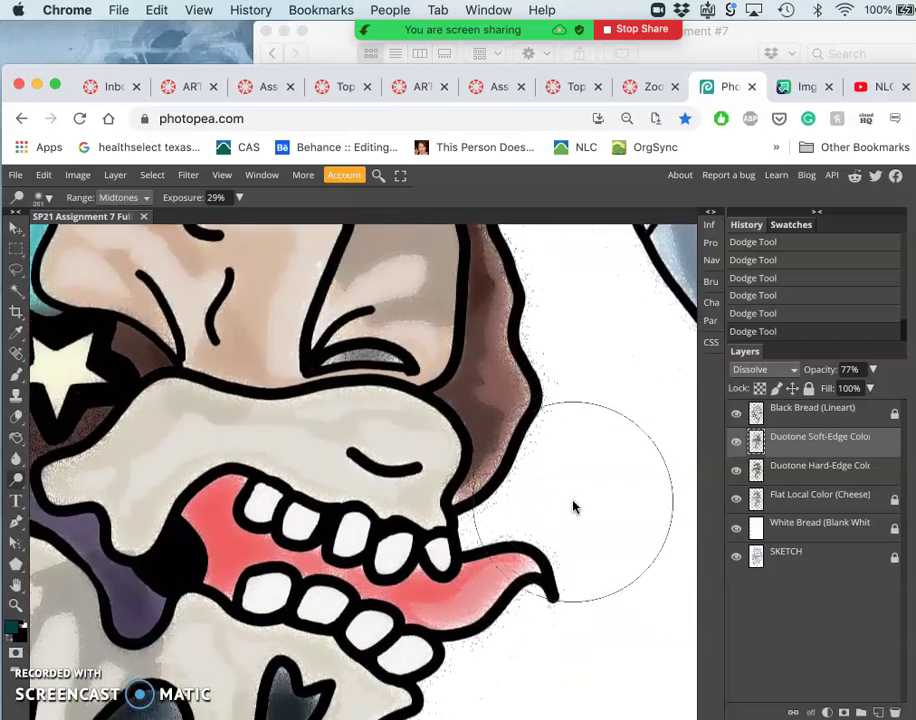
{"action": "scroll", "coordinate": [573, 506], "scroll_direction": "down", "scroll_amount": 8}
{"action": "scroll", "coordinate": [573, 506], "scroll_direction": "left", "scroll_amount": 3}
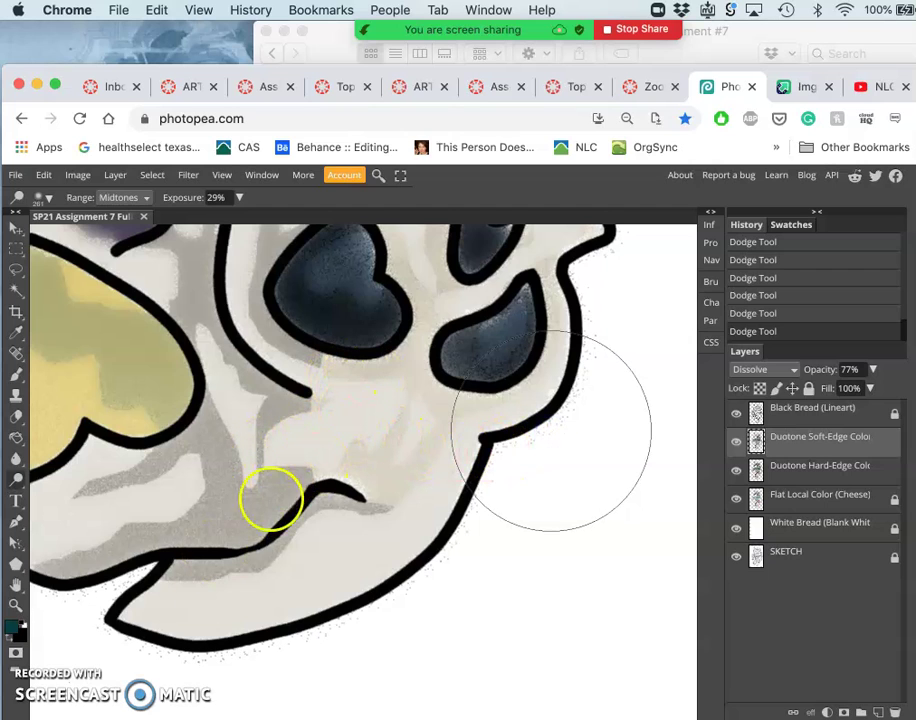
{"action": "left_click", "coordinate": [336, 399]}
{"action": "scroll", "coordinate": [302, 557], "scroll_direction": "up", "scroll_amount": 2}
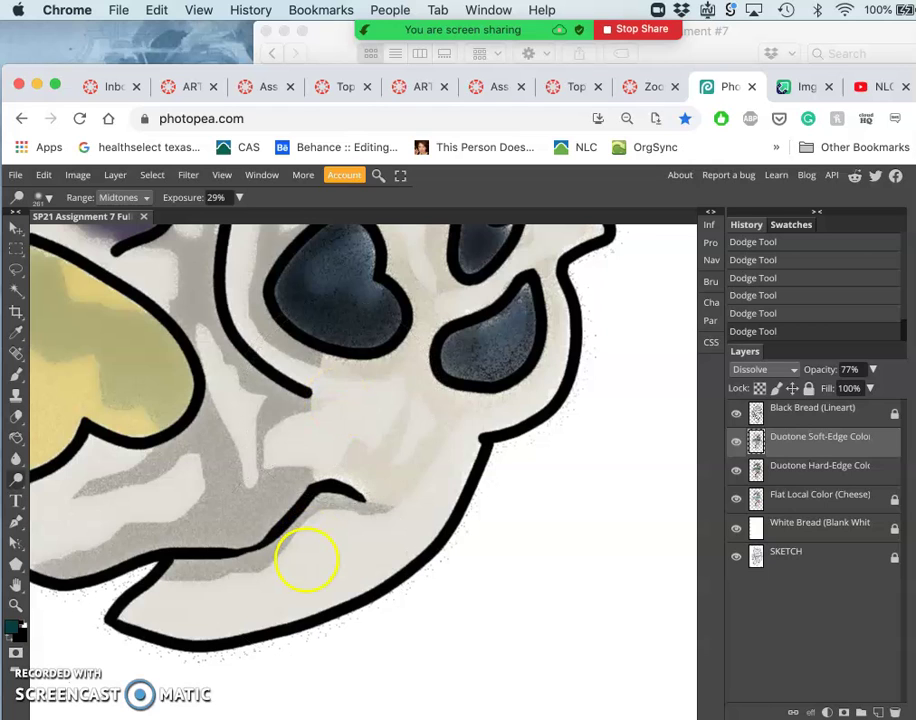
Lower the Duotone Soft-Edge Color layer's opacity to 75%
{"action": "key", "text": "super+0"}
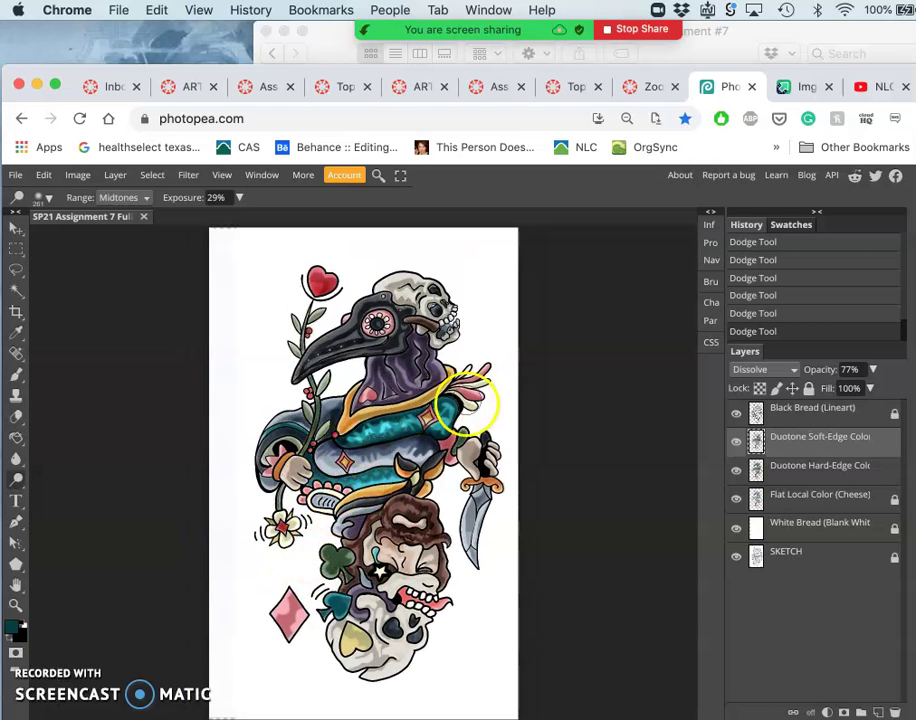
{"action": "left_click", "coordinate": [873, 369]}
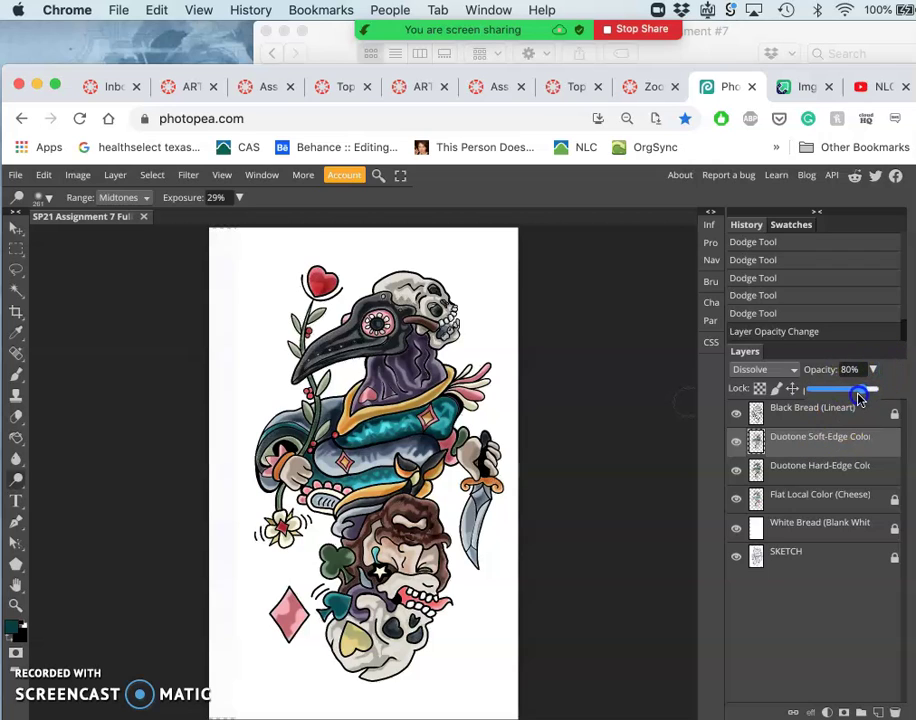
{"action": "left_click_drag", "start_coordinate": [858, 398], "coordinate": [853, 396]}
Compare the artwork with and without the Duotone Soft-Edge Color layer, leaving the layer shown
{"action": "left_click", "coordinate": [737, 445]}
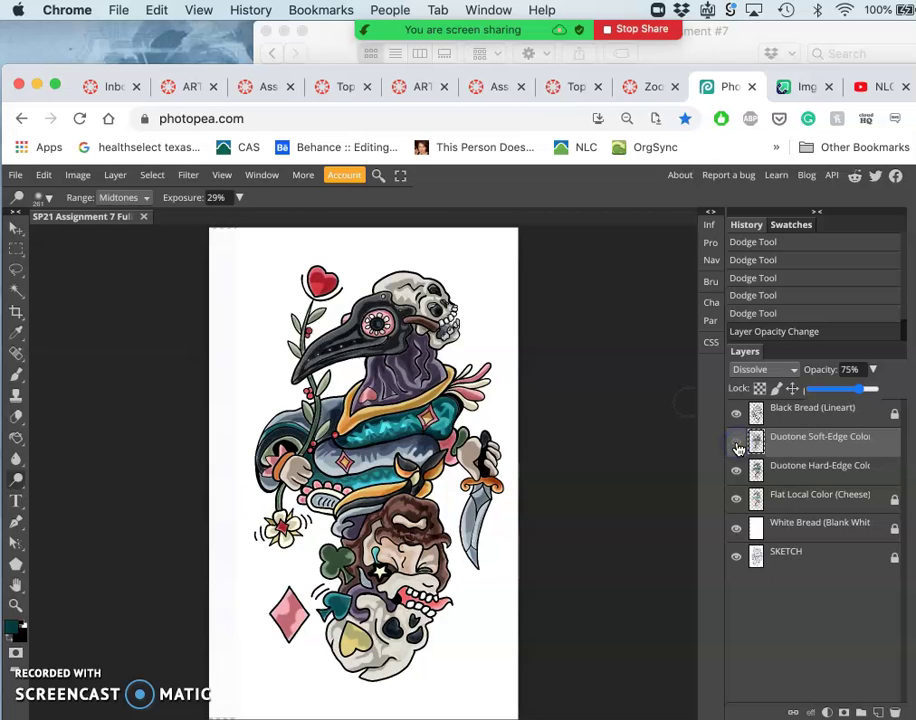
{"action": "left_click", "coordinate": [737, 444]}
{"action": "left_click", "coordinate": [737, 444]}
{"action": "left_click", "coordinate": [737, 443]}
{"action": "left_click", "coordinate": [737, 445]}
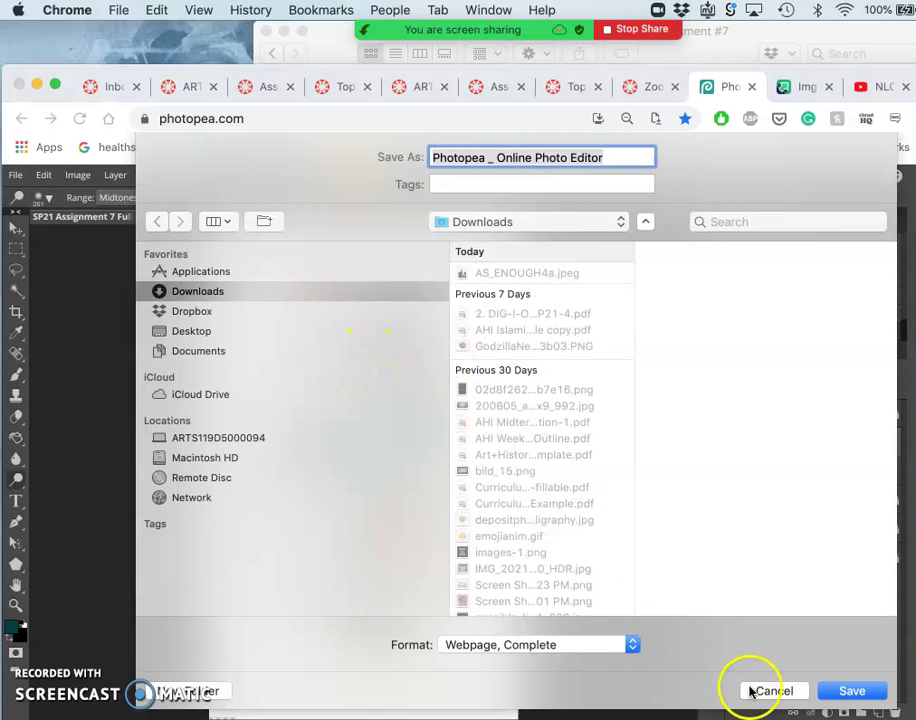
Cancel saving the web page and save the artwork document instead
{"action": "left_click", "coordinate": [752, 691]}
{"action": "left_click", "coordinate": [15, 176]}
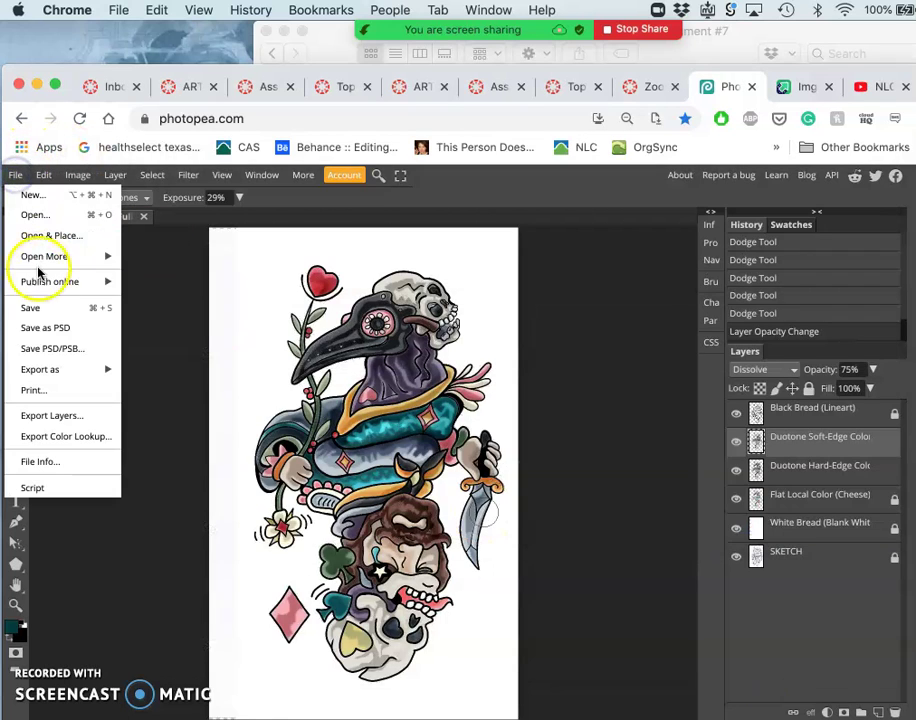
{"action": "left_click", "coordinate": [31, 308]}
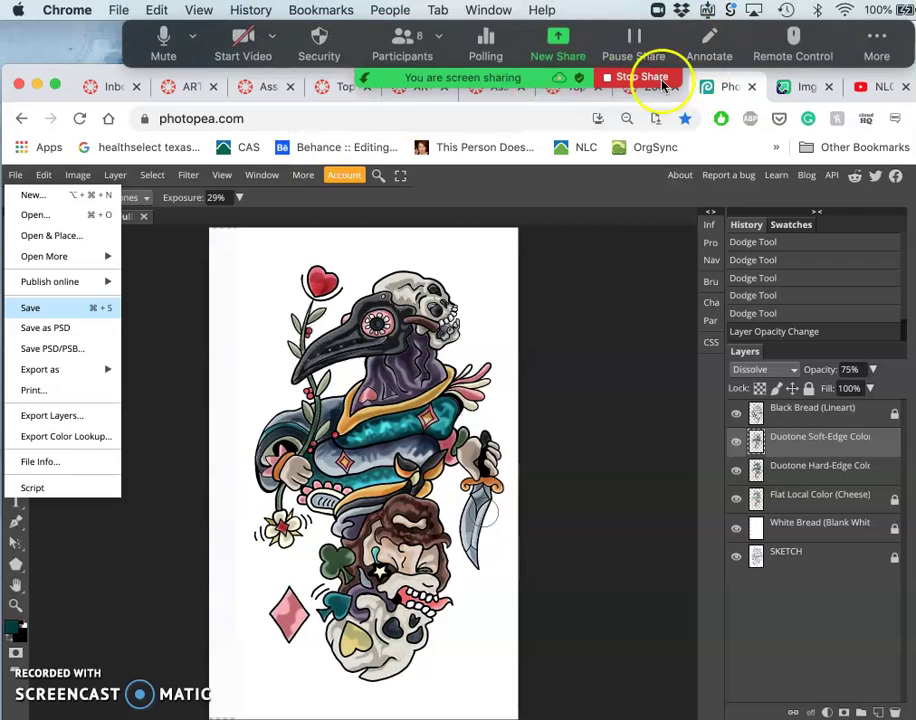
Switch to Finder to check the Full Color PSD in the Assignment #7 folder, and minimize that window
{"action": "key", "text": "super+Tab"}
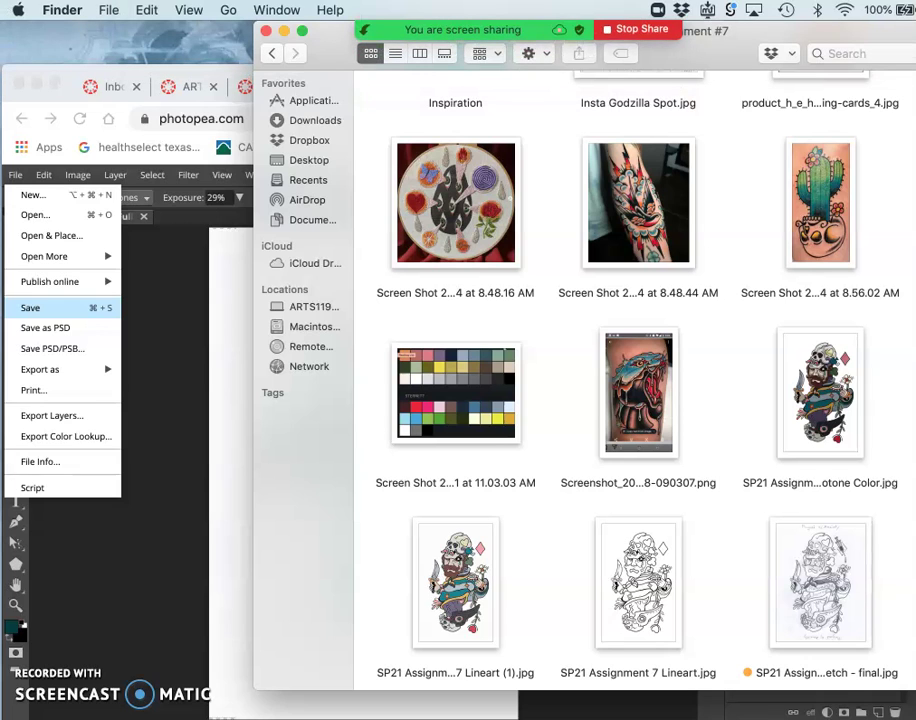
{"action": "left_click_drag", "start_coordinate": [912, 31], "coordinate": [736, 82]}
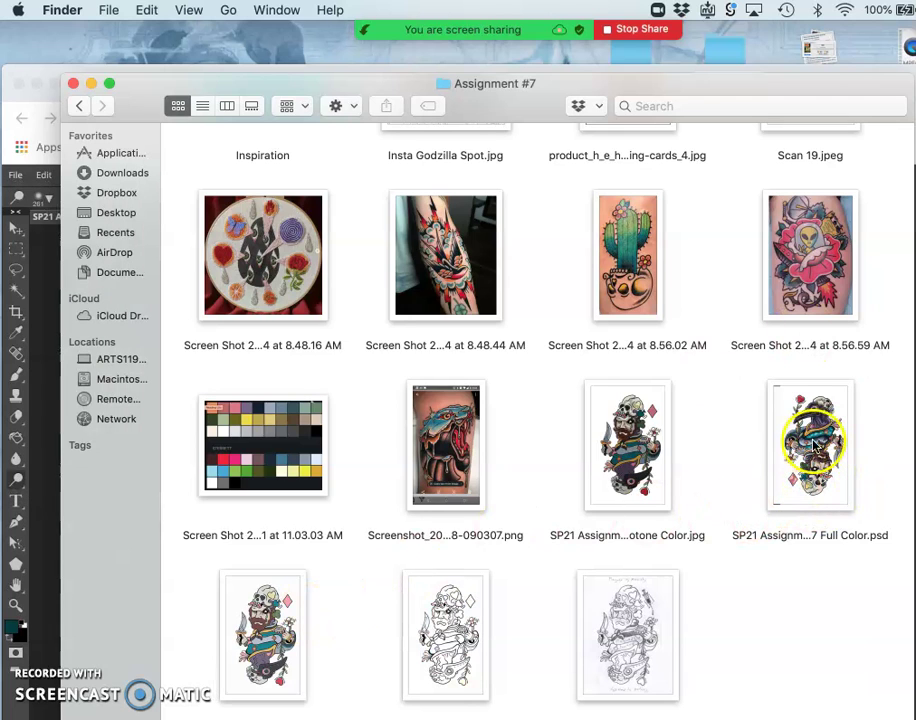
{"action": "left_click", "coordinate": [91, 84]}
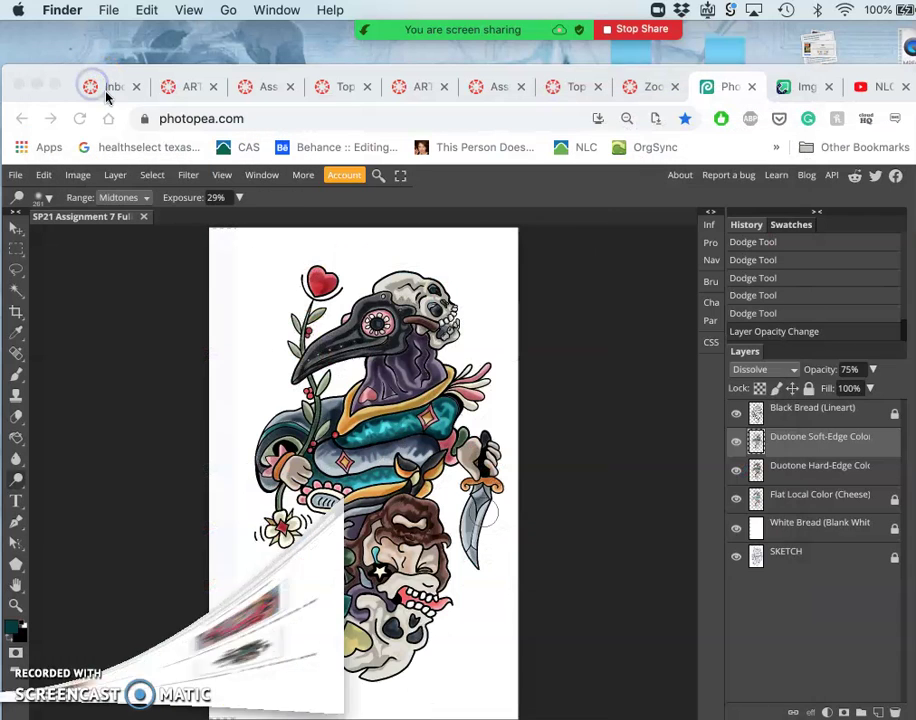
Unlock the Black Bread (Lineart), Flat Local Color (Cheese), White Bread and SKETCH layers
{"action": "left_click", "coordinate": [895, 414]}
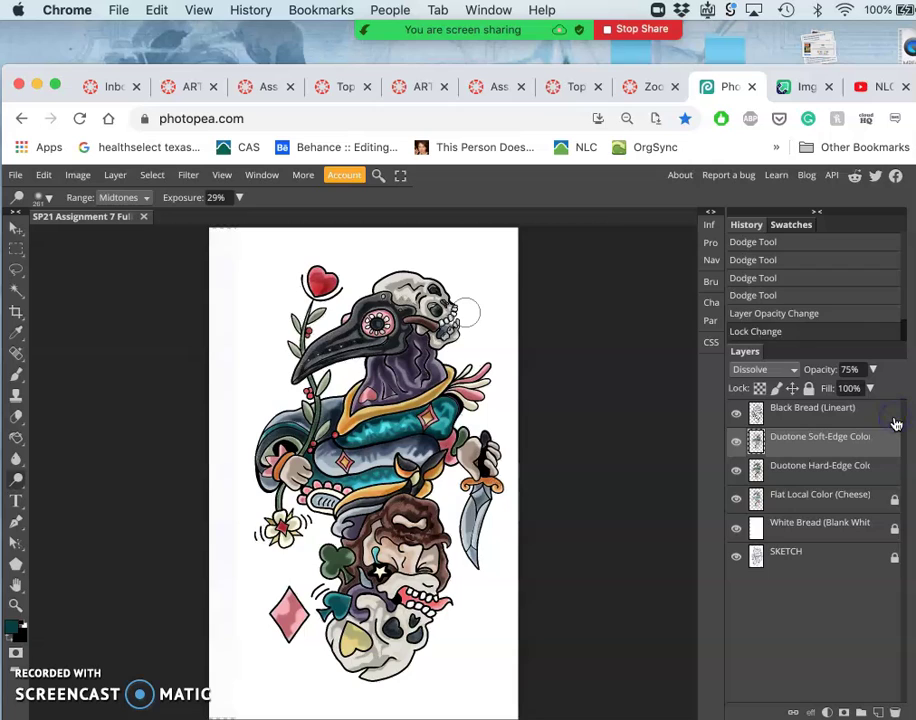
{"action": "left_click", "coordinate": [894, 500]}
{"action": "left_click", "coordinate": [895, 531]}
{"action": "left_click", "coordinate": [894, 557]}
Select every layer from SKETCH up to Black Bread (Lineart) and rotate them all together by 180° with Free Transform
{"action": "left_click", "coordinate": [868, 563]}
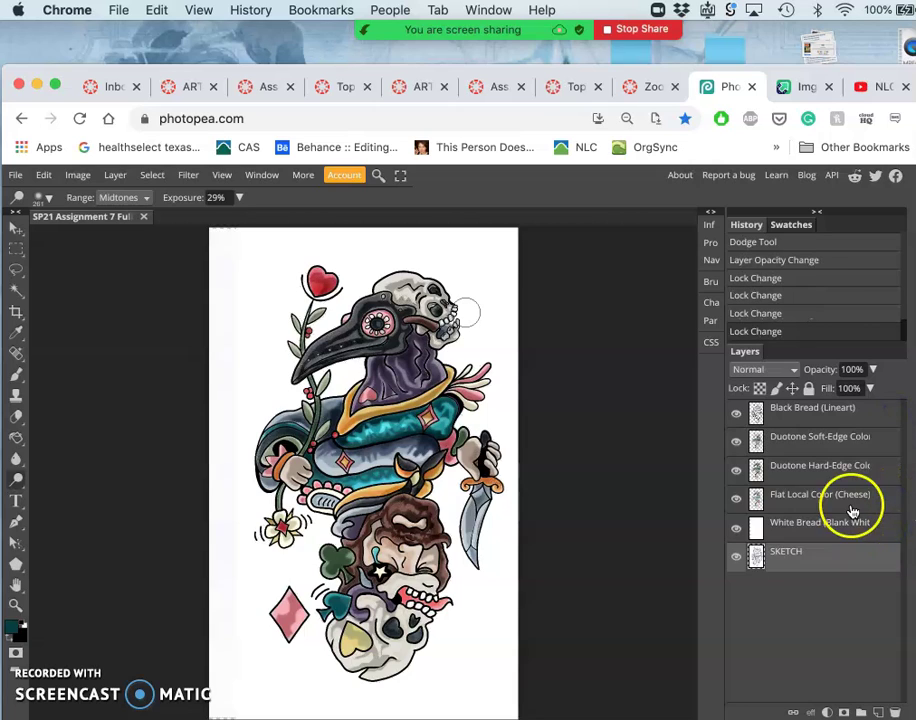
{"action": "left_click", "coordinate": [802, 420], "text": "shift"}
{"action": "right_click", "coordinate": [432, 470]}
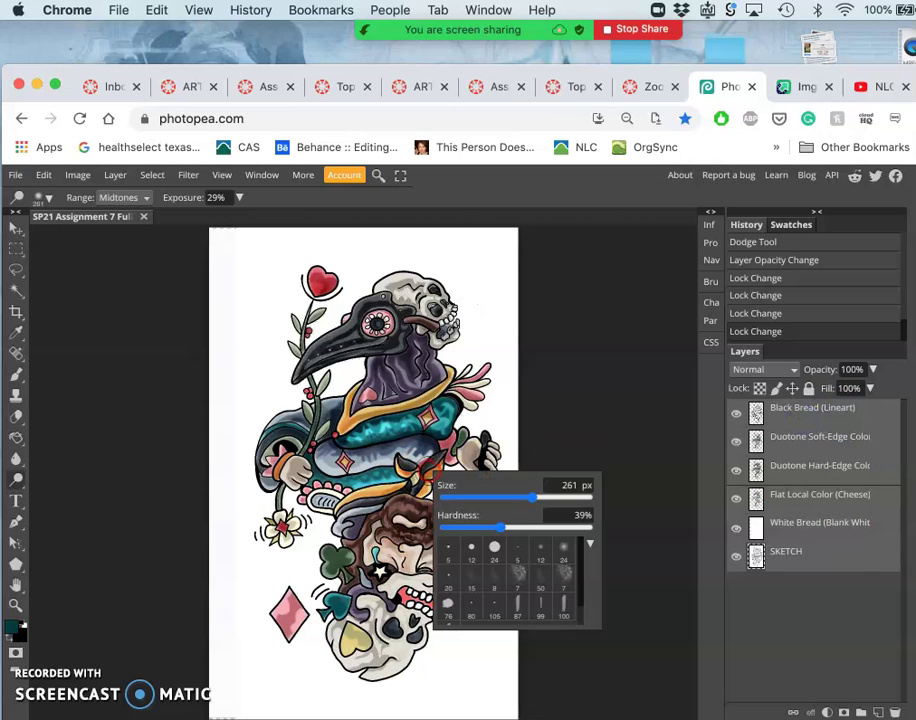
{"action": "left_click", "coordinate": [587, 375]}
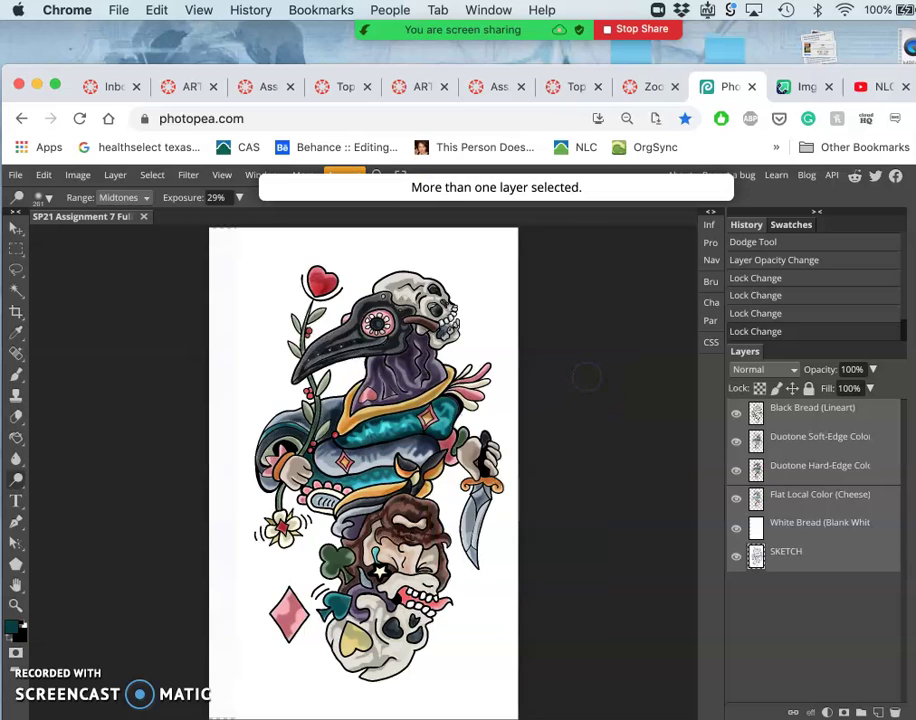
{"action": "left_click", "coordinate": [510, 372]}
{"action": "key", "text": "ctrl+alt+t"}
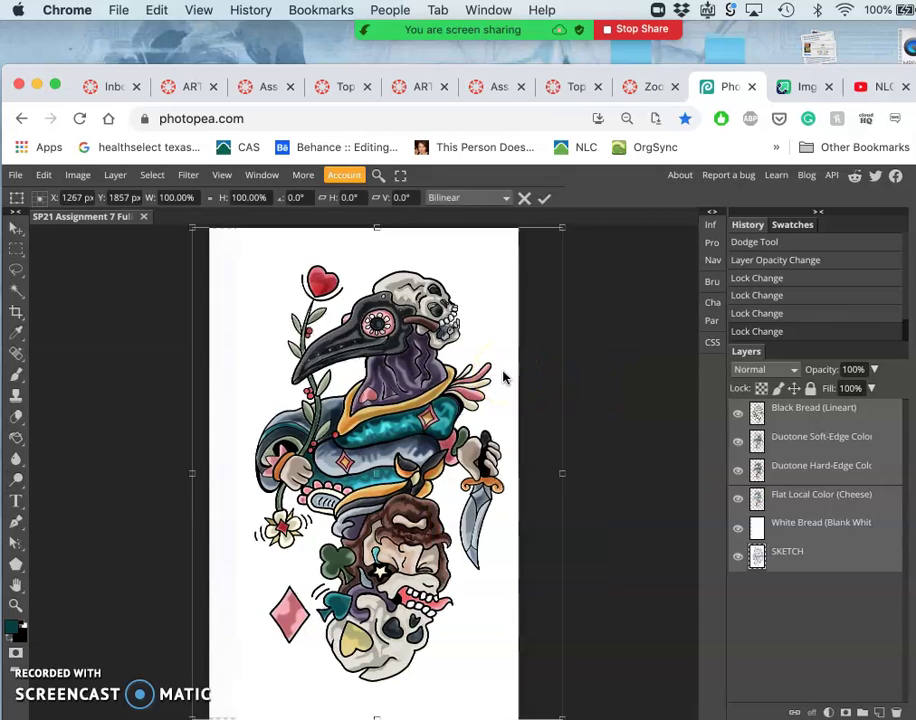
{"action": "right_click", "coordinate": [448, 394]}
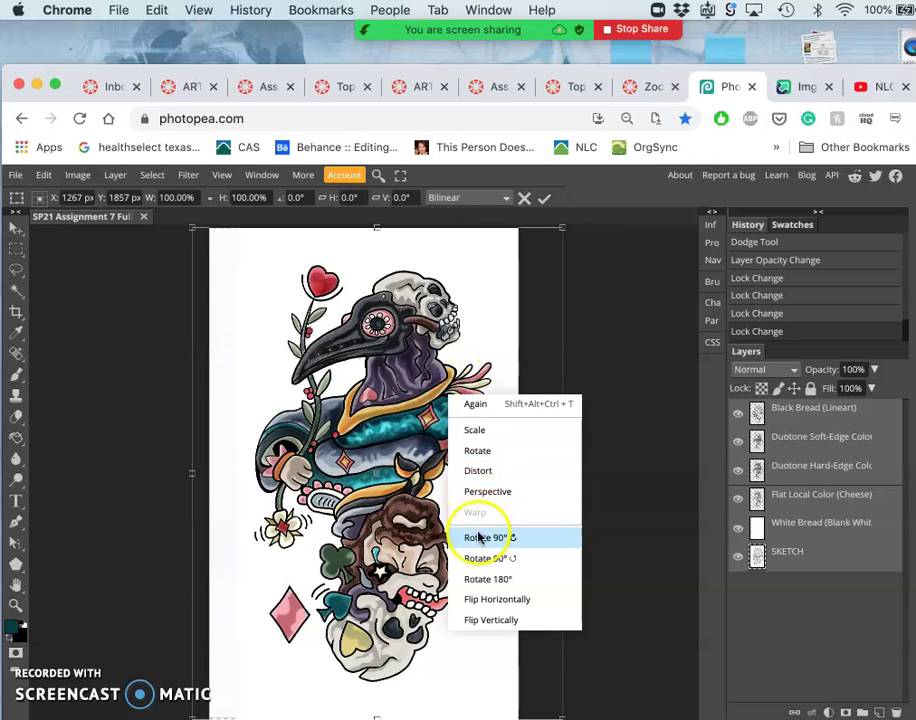
{"action": "left_click", "coordinate": [556, 575]}
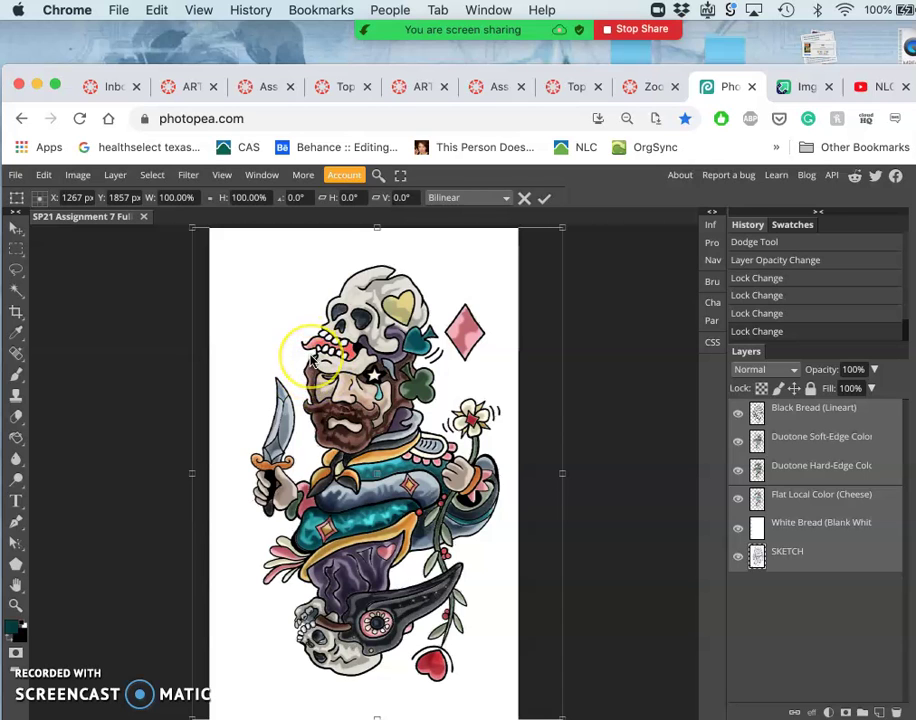
{"action": "key", "text": "Return"}
Burn the upper skull's brow and the bone around its eye socket and nose on the Duotone Hard-Edge Color layer
{"action": "scroll", "coordinate": [358, 385], "scroll_direction": "up", "scroll_amount": 5}
{"action": "scroll", "coordinate": [358, 385], "scroll_direction": "up", "scroll_amount": 3}
{"action": "scroll", "coordinate": [358, 385], "scroll_direction": "left", "scroll_amount": 2}
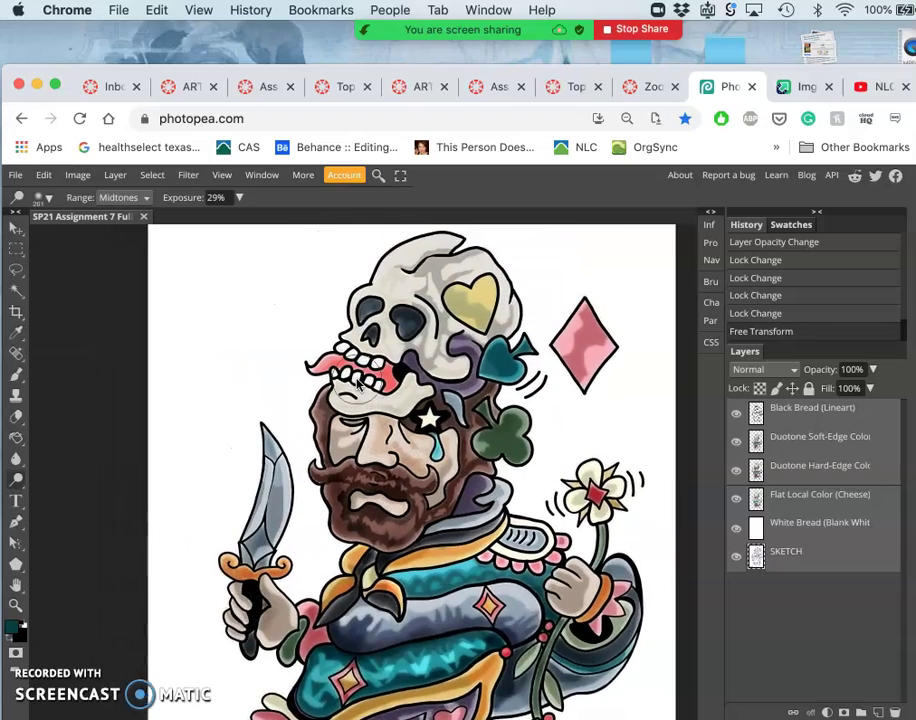
{"action": "scroll", "coordinate": [385, 340], "scroll_direction": "up", "scroll_amount": 5}
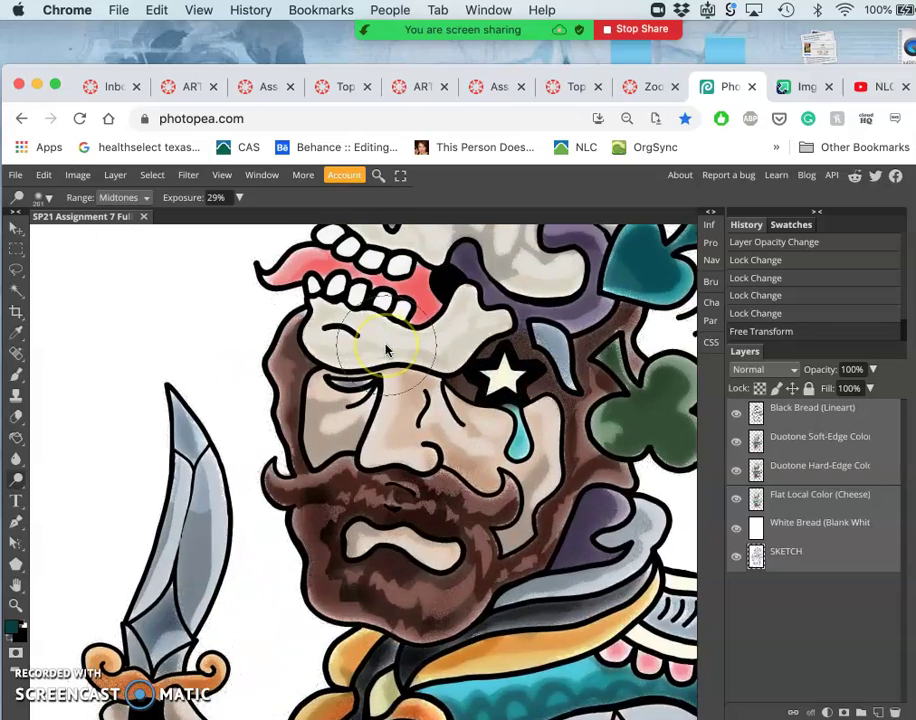
{"action": "scroll", "coordinate": [384, 327], "scroll_direction": "down", "scroll_amount": 2}
{"action": "scroll", "coordinate": [405, 300], "scroll_direction": "up", "scroll_amount": 3}
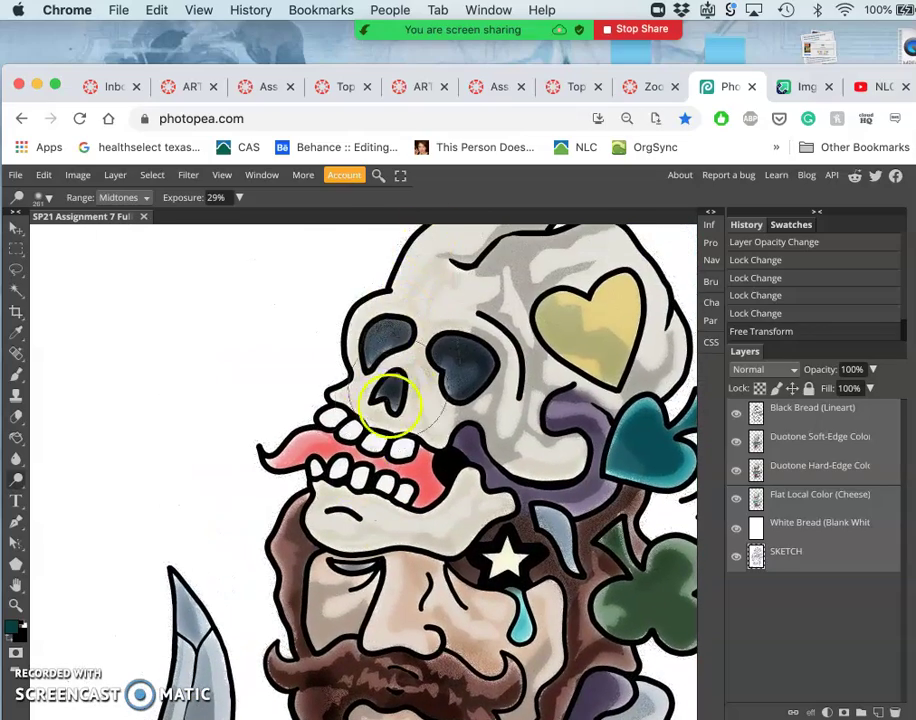
{"action": "left_click", "coordinate": [790, 465]}
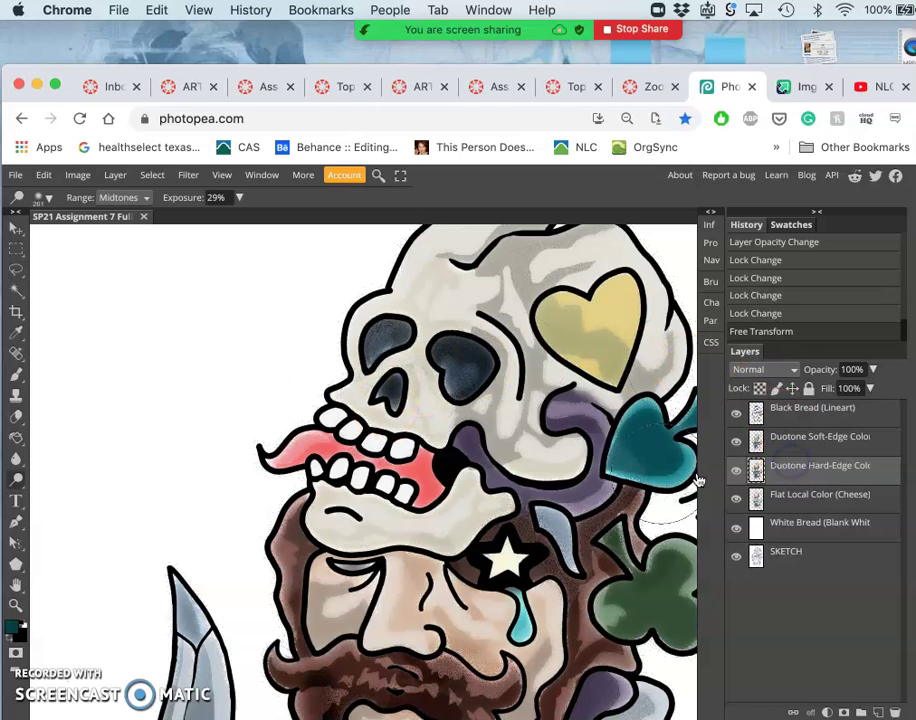
{"action": "right_click", "coordinate": [16, 484]}
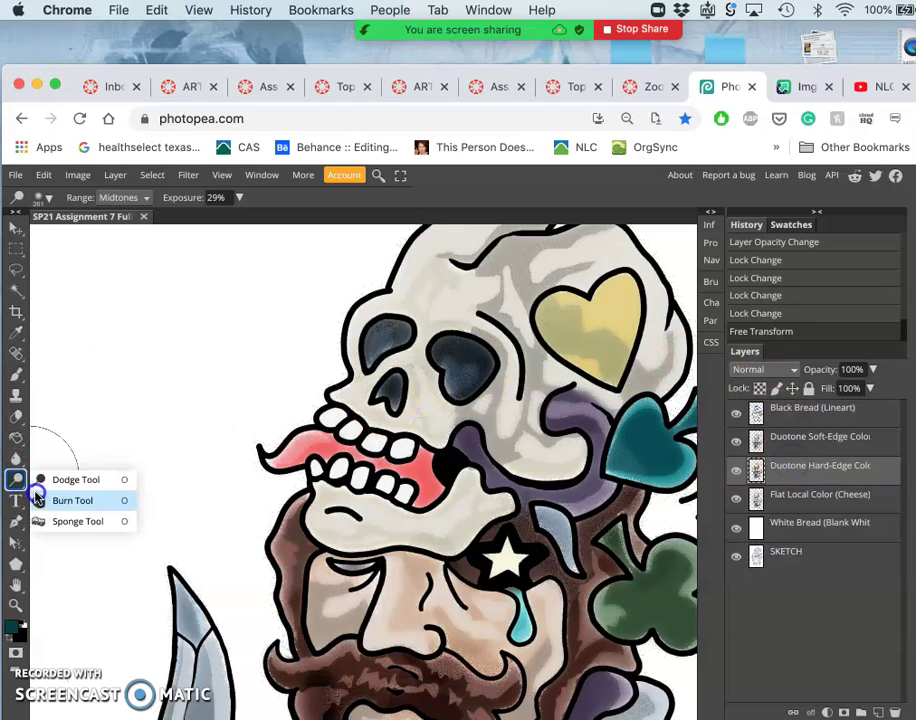
{"action": "left_click", "coordinate": [60, 500]}
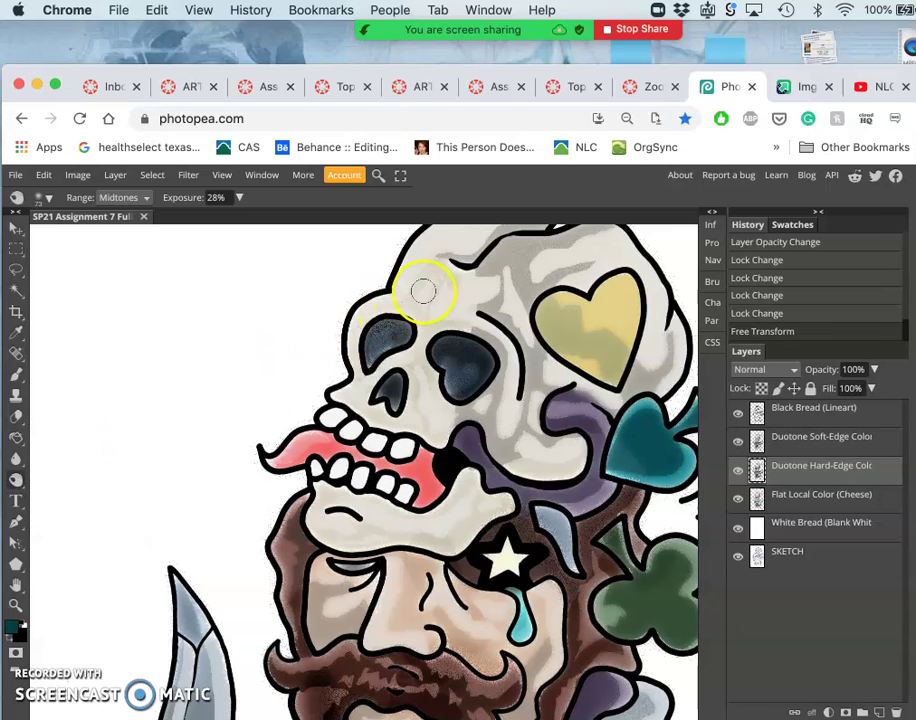
{"action": "left_click_drag", "start_coordinate": [401, 297], "coordinate": [399, 299]}
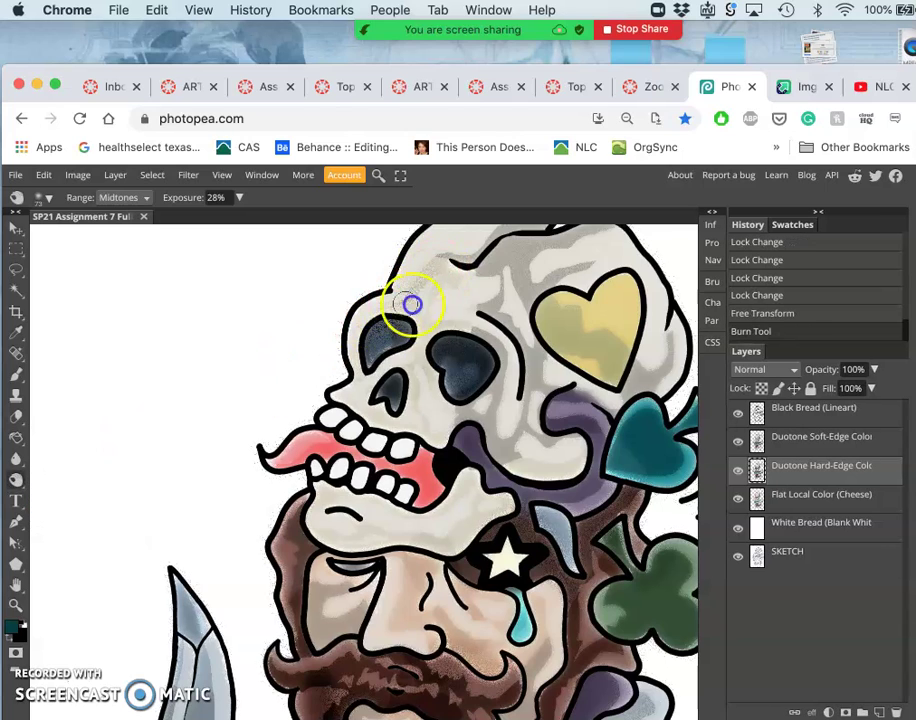
{"action": "left_click_drag", "start_coordinate": [352, 405], "coordinate": [401, 323]}
{"action": "mouse_move", "coordinate": [368, 388]}
{"action": "left_mouse_down"}
{"action": "mouse_move", "coordinate": [429, 321]}
{"action": "mouse_move", "coordinate": [380, 430]}
{"action": "mouse_move", "coordinate": [414, 368]}
{"action": "mouse_move", "coordinate": [384, 380]}
{"action": "left_mouse_up"}
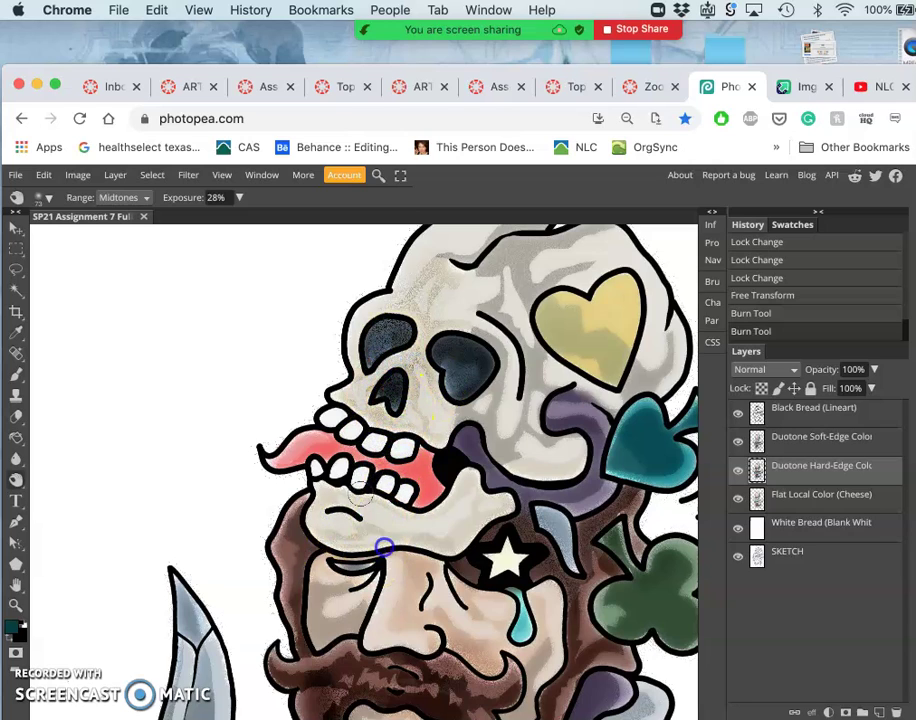
Burn the upper skull's jaw, the grey shadows across its cranium and cheek, and the nose cavity
{"action": "mouse_move", "coordinate": [345, 552]}
{"action": "left_mouse_down"}
{"action": "mouse_move", "coordinate": [337, 560]}
{"action": "mouse_move", "coordinate": [333, 395]}
{"action": "mouse_move", "coordinate": [400, 310]}
{"action": "mouse_move", "coordinate": [399, 266]}
{"action": "mouse_move", "coordinate": [415, 261]}
{"action": "left_mouse_up"}
{"action": "mouse_move", "coordinate": [477, 245]}
{"action": "left_mouse_down"}
{"action": "mouse_move", "coordinate": [506, 223]}
{"action": "mouse_move", "coordinate": [522, 246]}
{"action": "mouse_move", "coordinate": [548, 269]}
{"action": "left_mouse_up"}
{"action": "left_click_drag", "start_coordinate": [530, 403], "coordinate": [511, 355]}
{"action": "left_click_drag", "start_coordinate": [509, 422], "coordinate": [526, 465]}
{"action": "mouse_move", "coordinate": [478, 359]}
{"action": "left_mouse_down"}
{"action": "mouse_move", "coordinate": [495, 413]}
{"action": "mouse_move", "coordinate": [458, 428]}
{"action": "left_mouse_up"}
{"action": "left_click_drag", "start_coordinate": [395, 389], "coordinate": [390, 345]}
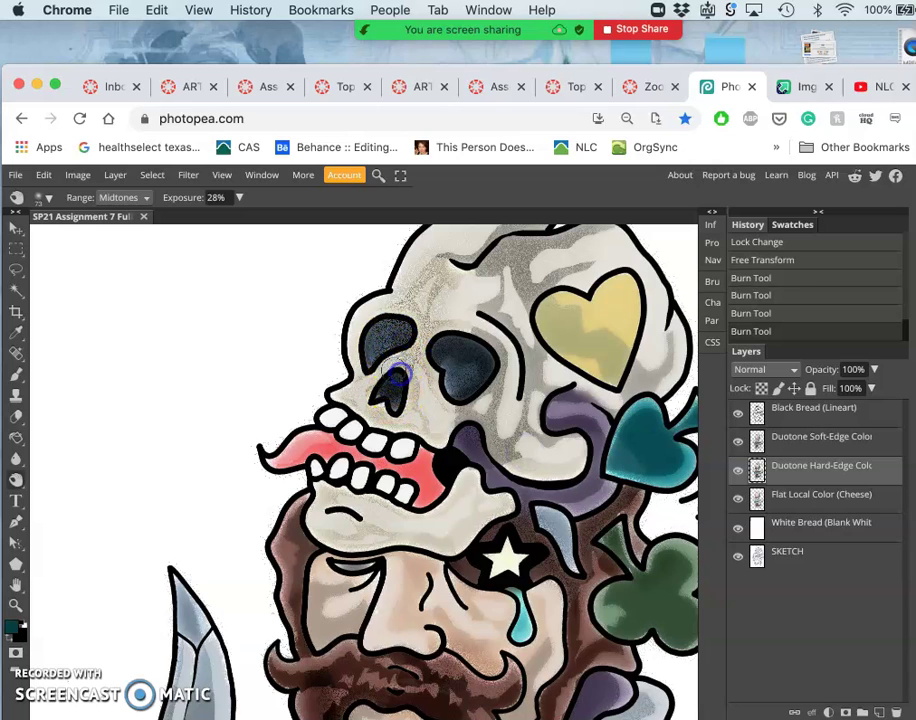
Duplicate the Flat Local Color (Cheese) layer and move the copy directly below Black Bread (Lineart)
{"action": "key", "text": "super+minus"}
{"action": "key", "text": "super+minus"}
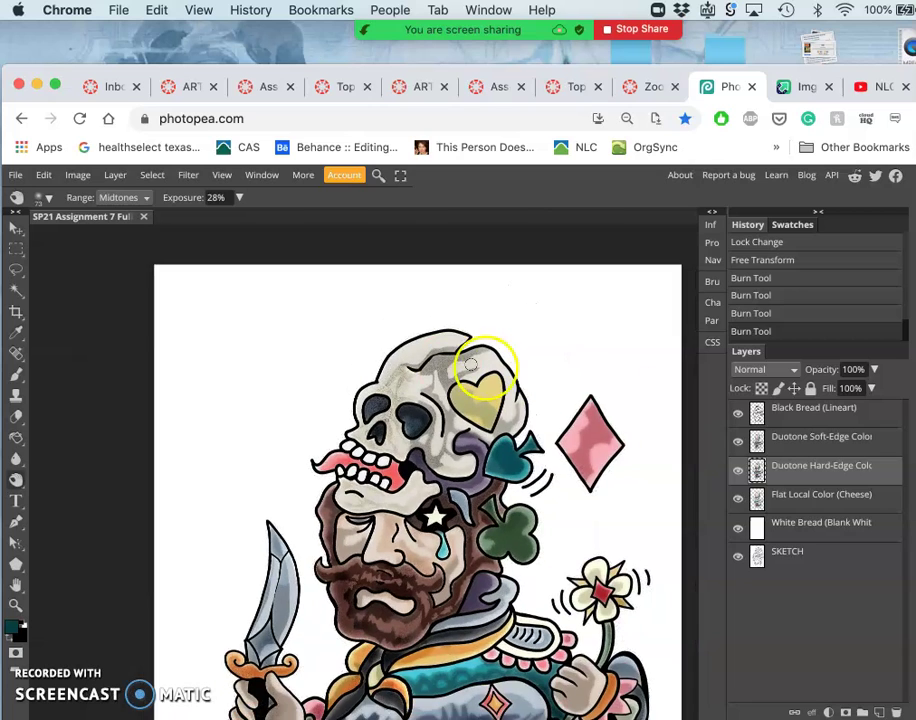
{"action": "scroll", "coordinate": [548, 418], "scroll_direction": "down", "scroll_amount": 5}
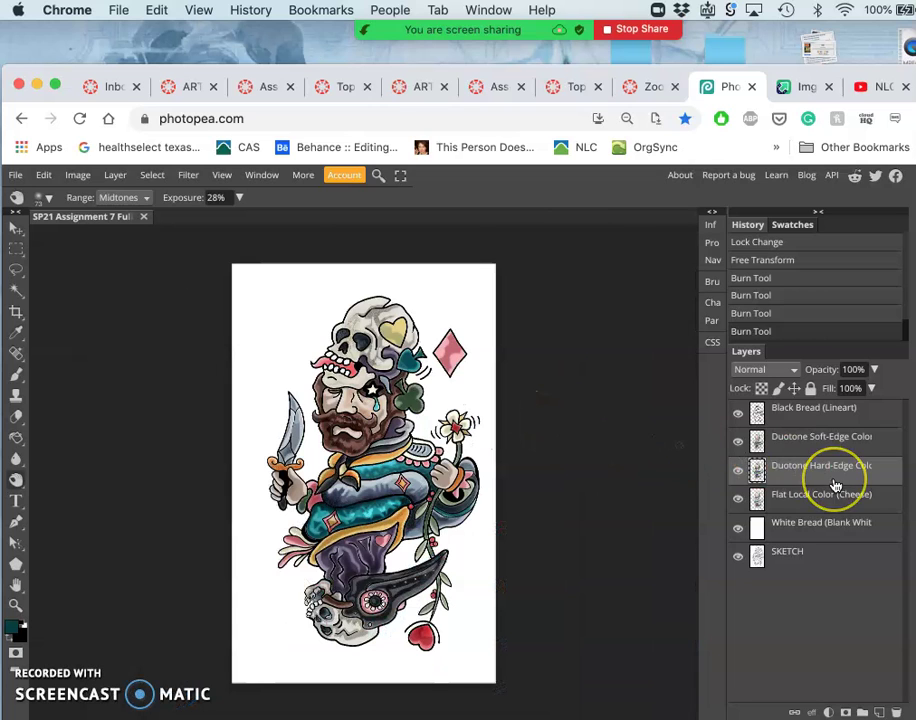
{"action": "left_click", "coordinate": [795, 452]}
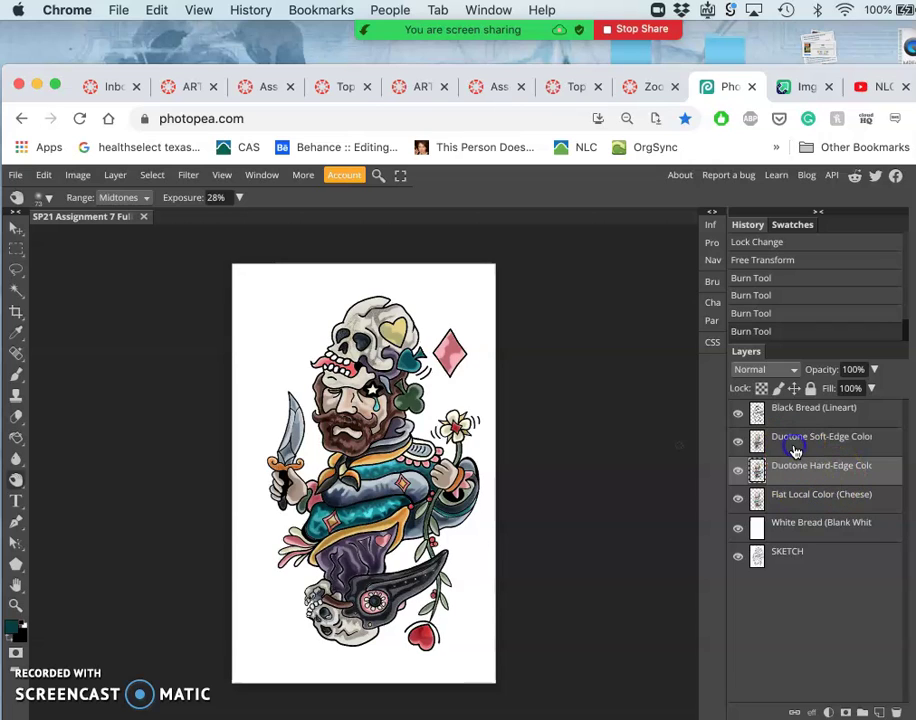
{"action": "left_click", "coordinate": [797, 499]}
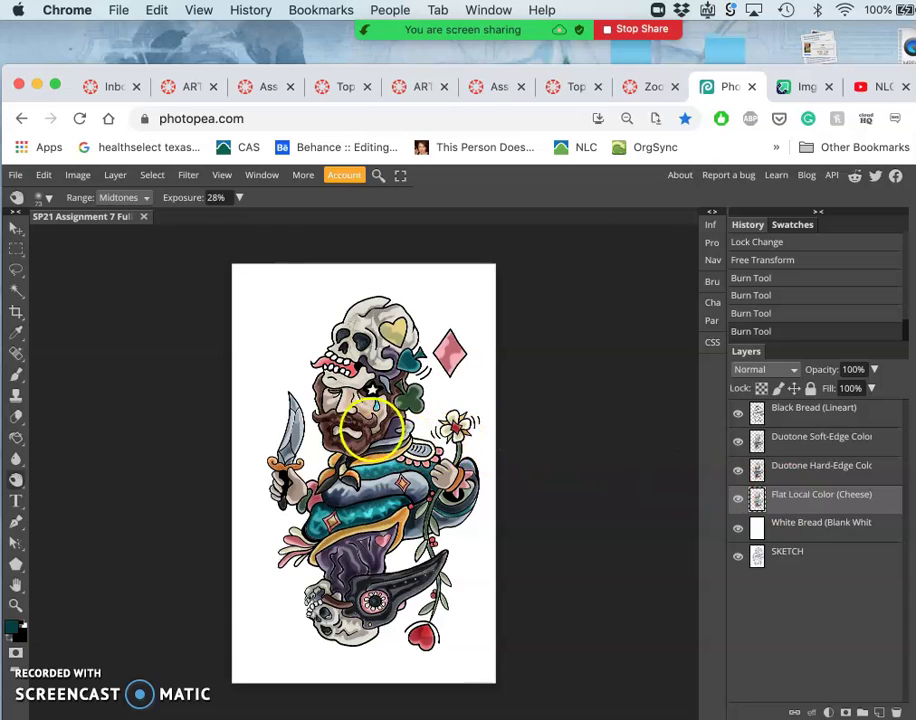
{"action": "mouse_move", "coordinate": [357, 438]}
{"action": "left_mouse_down"}
{"action": "mouse_move", "coordinate": [376, 436]}
{"action": "mouse_move", "coordinate": [382, 513]}
{"action": "left_mouse_up"}
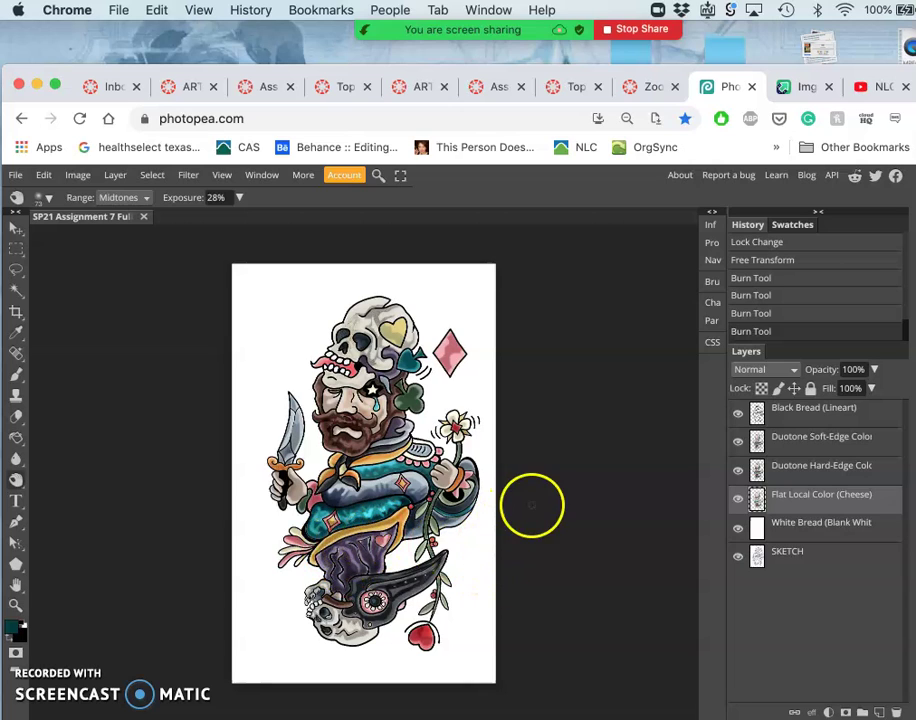
{"action": "left_click", "coordinate": [814, 501]}
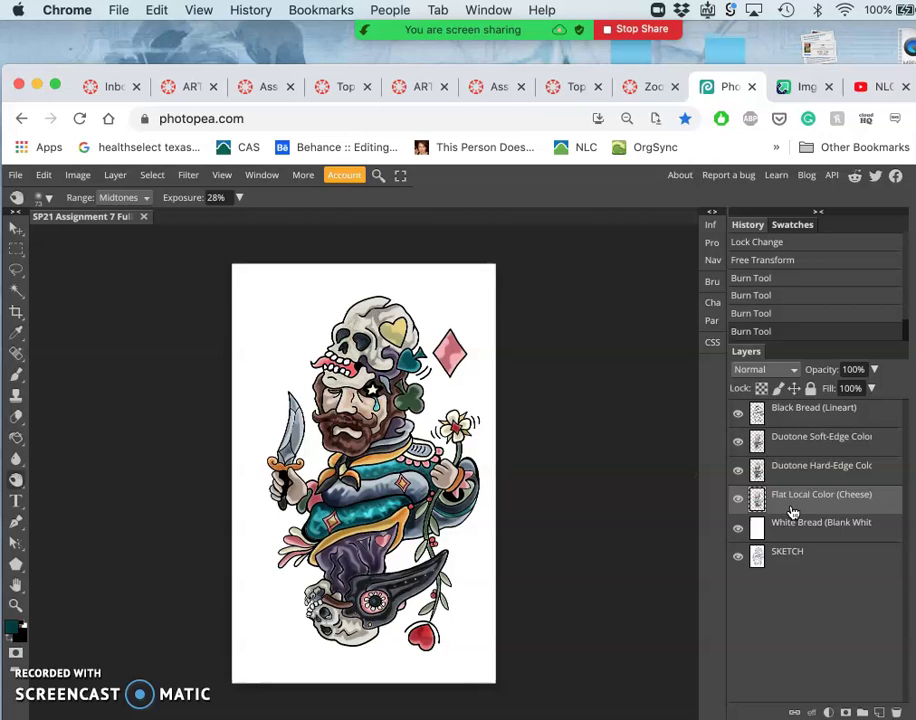
{"action": "key", "text": "ctrl+j"}
{"action": "left_click_drag", "start_coordinate": [798, 506], "coordinate": [795, 438]}
{"action": "left_click", "coordinate": [798, 449]}
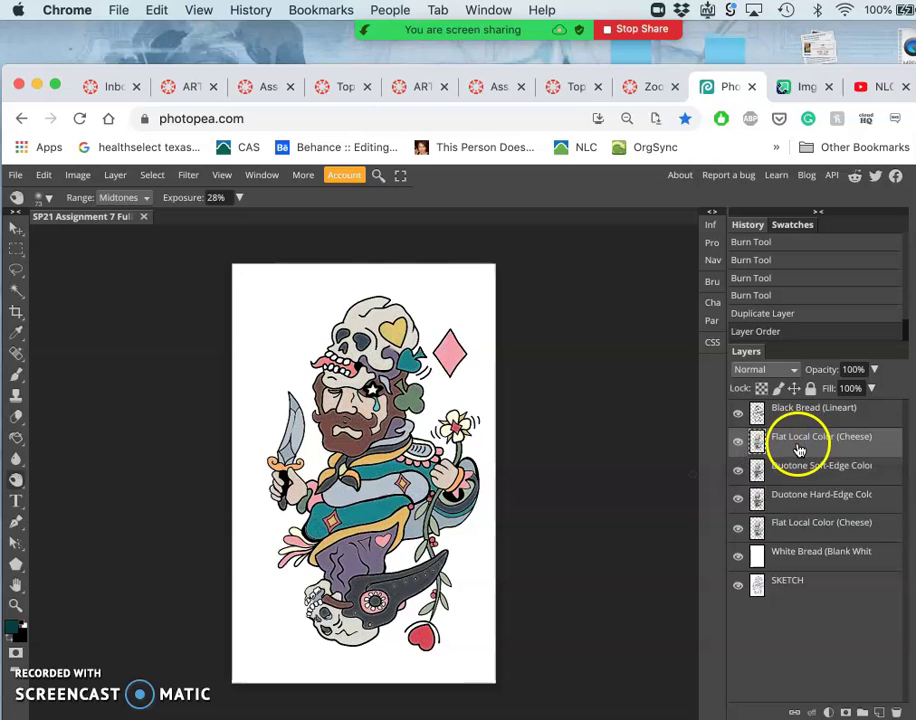
Rename the duplicated flat color layer as Full-Spectrum
{"action": "double_click", "coordinate": [793, 440]}
{"action": "type", "text": "F"}
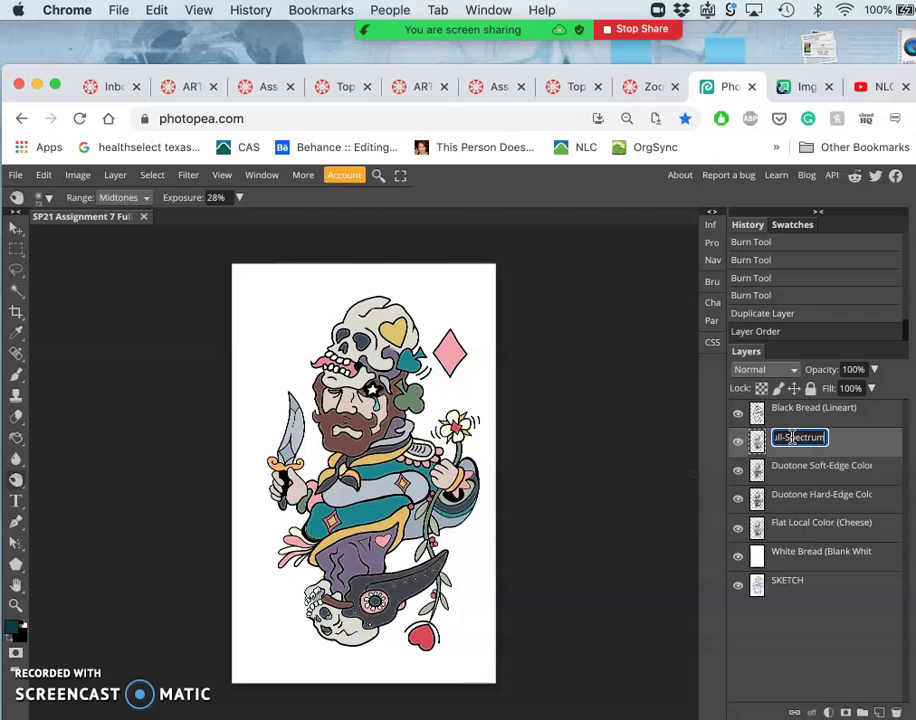
{"action": "left_click", "coordinate": [828, 447]}
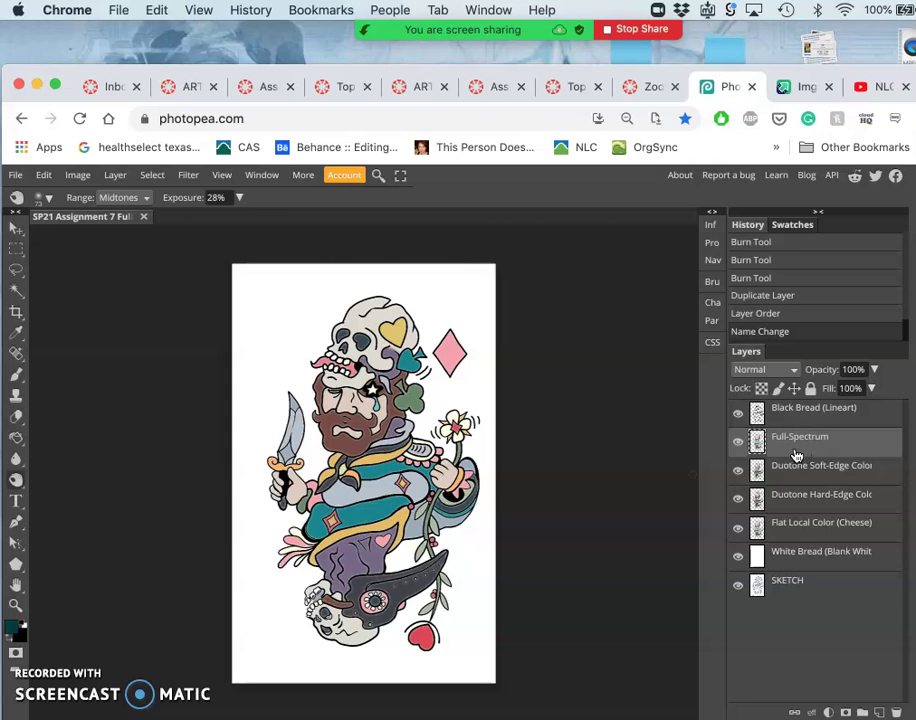
Add a Gradient Overlay effect to the Full-Spectrum layer and show its settings
{"action": "double_click", "coordinate": [796, 452]}
{"action": "double_click", "coordinate": [849, 441]}
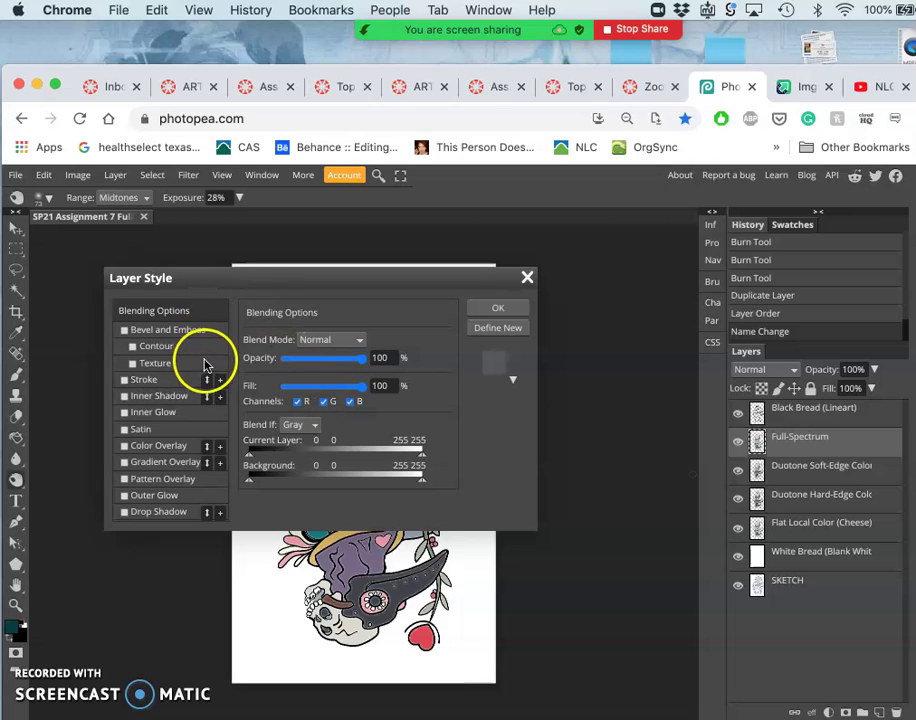
{"action": "left_click_drag", "start_coordinate": [203, 281], "coordinate": [593, 213]}
{"action": "left_click", "coordinate": [519, 397]}
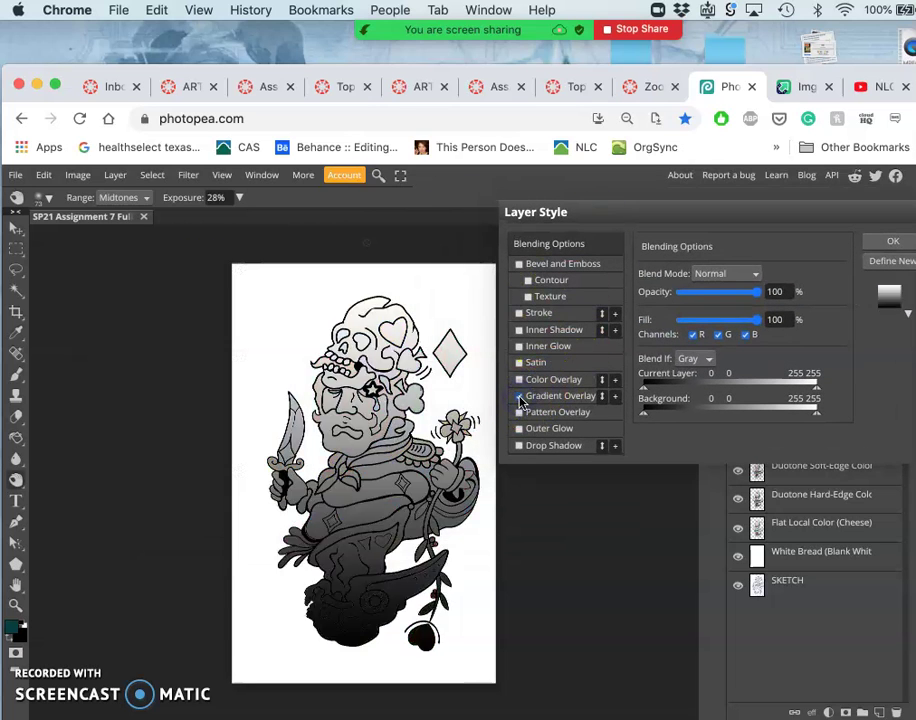
{"action": "left_click", "coordinate": [541, 400]}
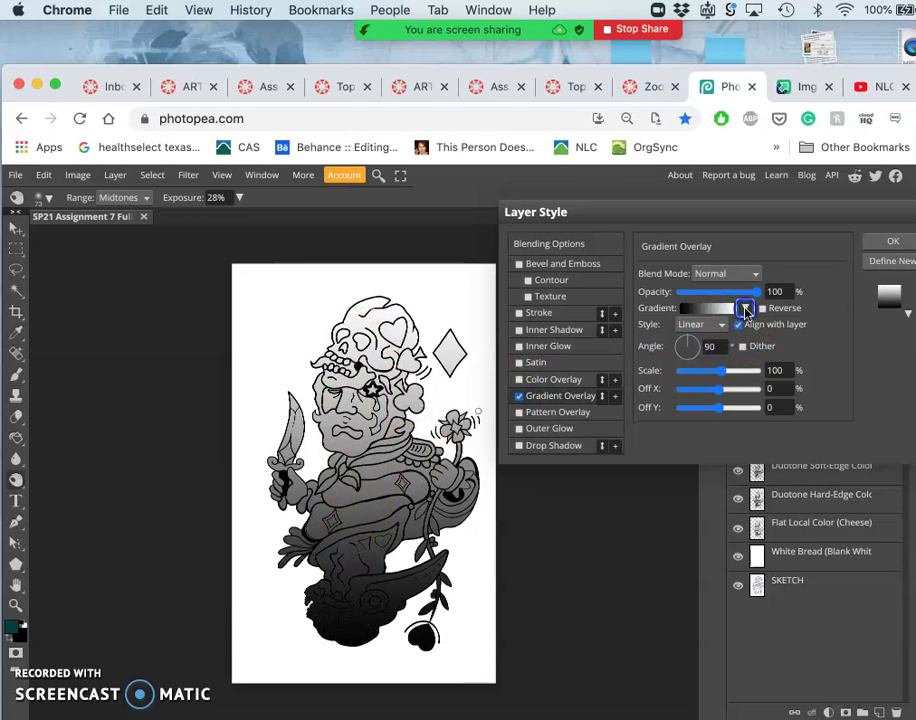
Try several gradient presets for the overlay, settling on the yellow, violet, orange and blue one
{"action": "left_click", "coordinate": [745, 309]}
{"action": "left_click", "coordinate": [765, 358]}
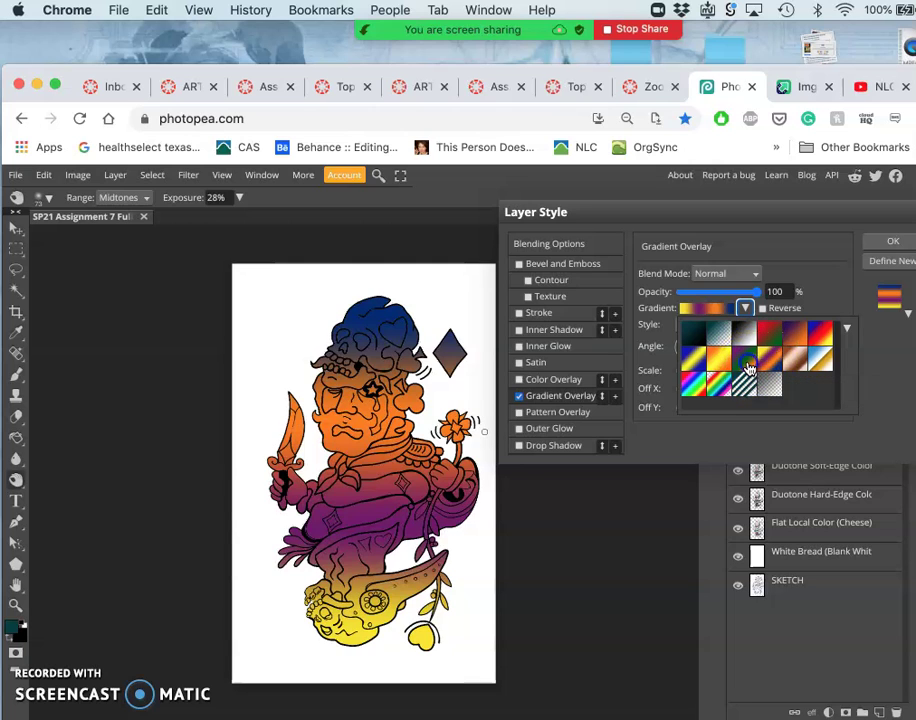
{"action": "left_click", "coordinate": [748, 366]}
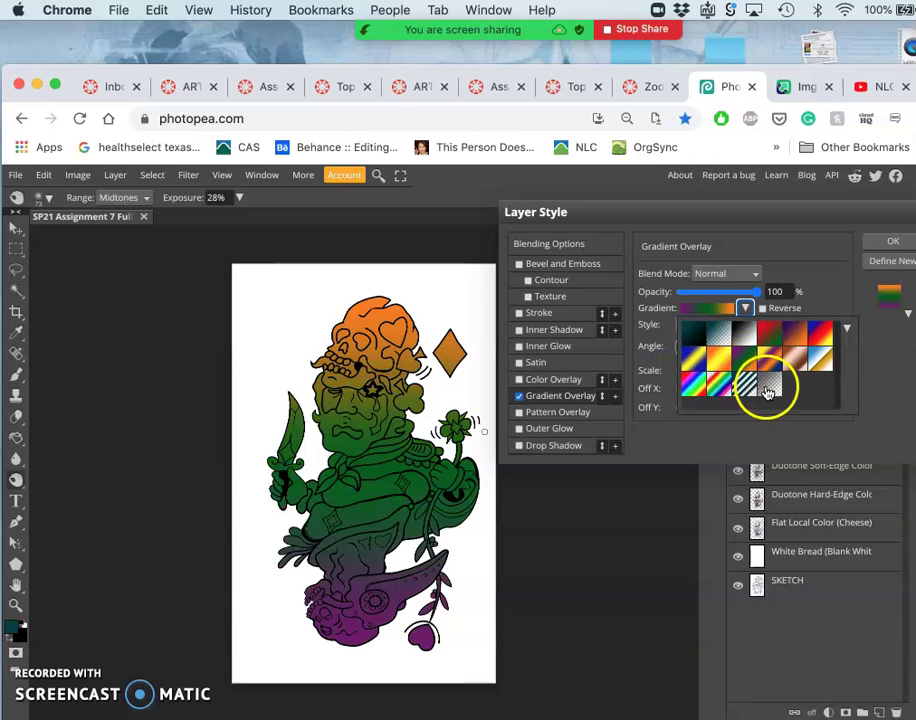
{"action": "left_click", "coordinate": [773, 368]}
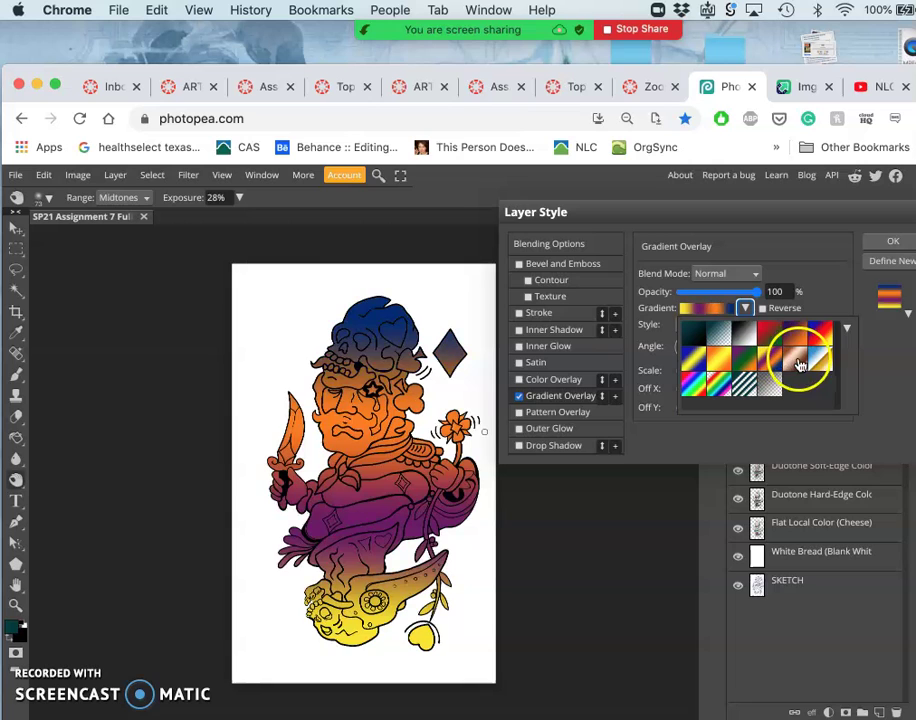
{"action": "left_click", "coordinate": [794, 357]}
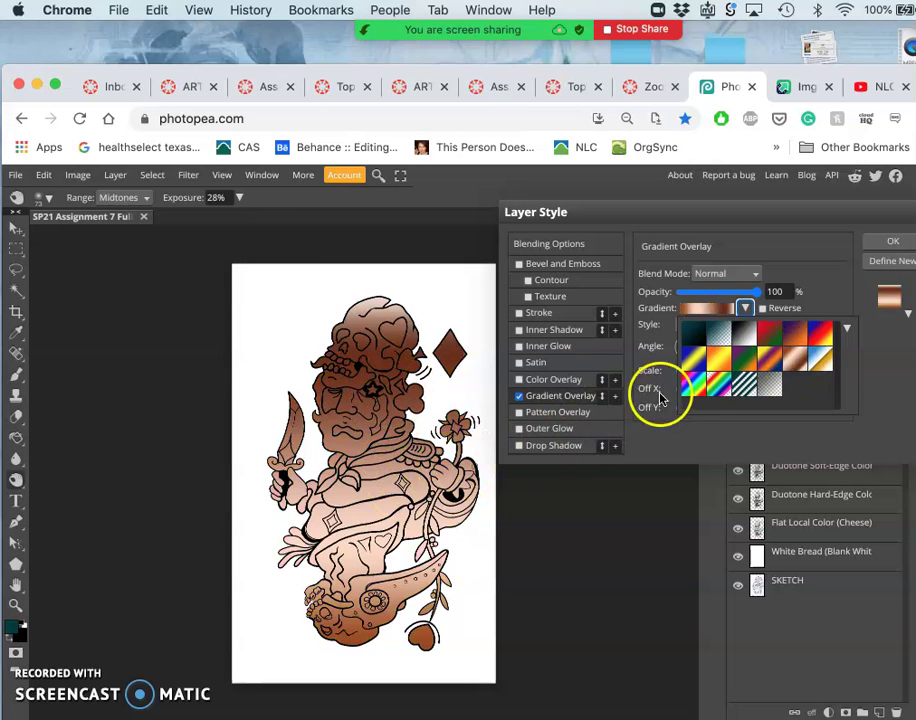
{"action": "left_click", "coordinate": [691, 387]}
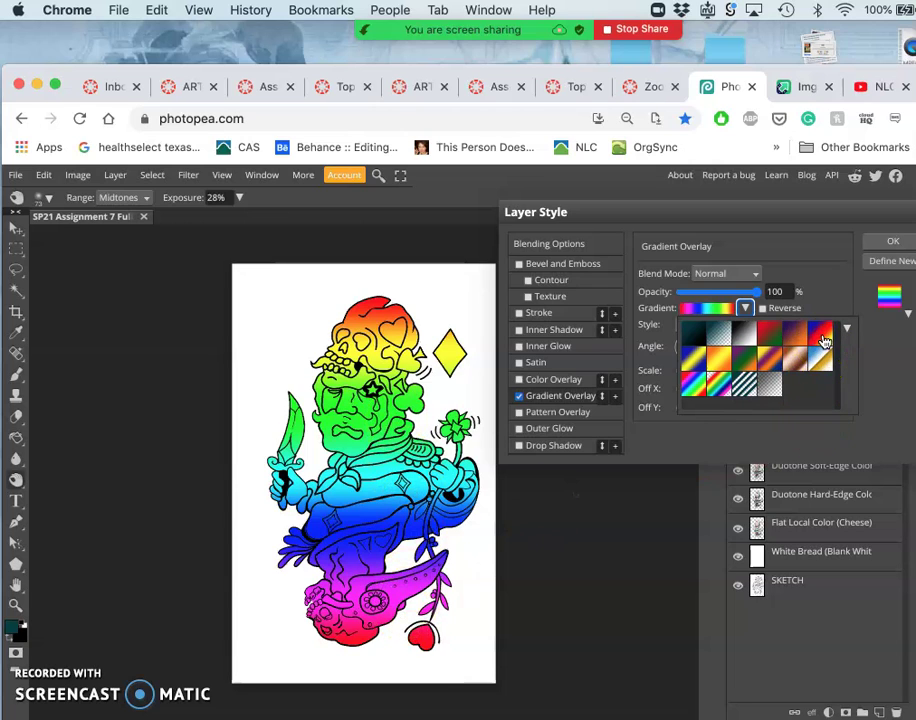
{"action": "left_click", "coordinate": [768, 364]}
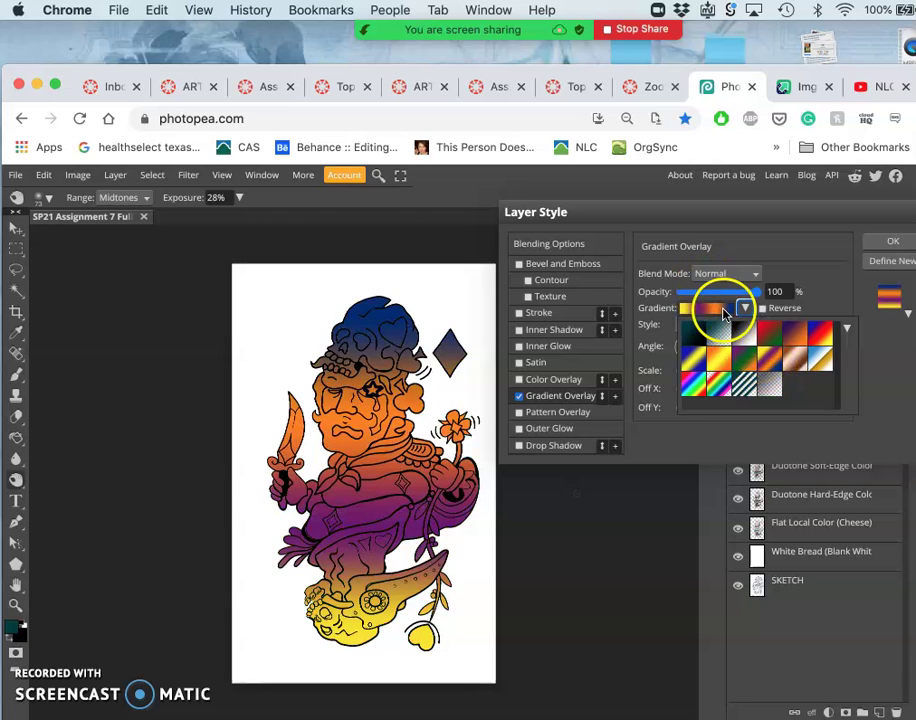
Edit the overlay gradient and recolor its yellow stop to the paler yellow f3e95c
{"action": "left_click", "coordinate": [725, 313]}
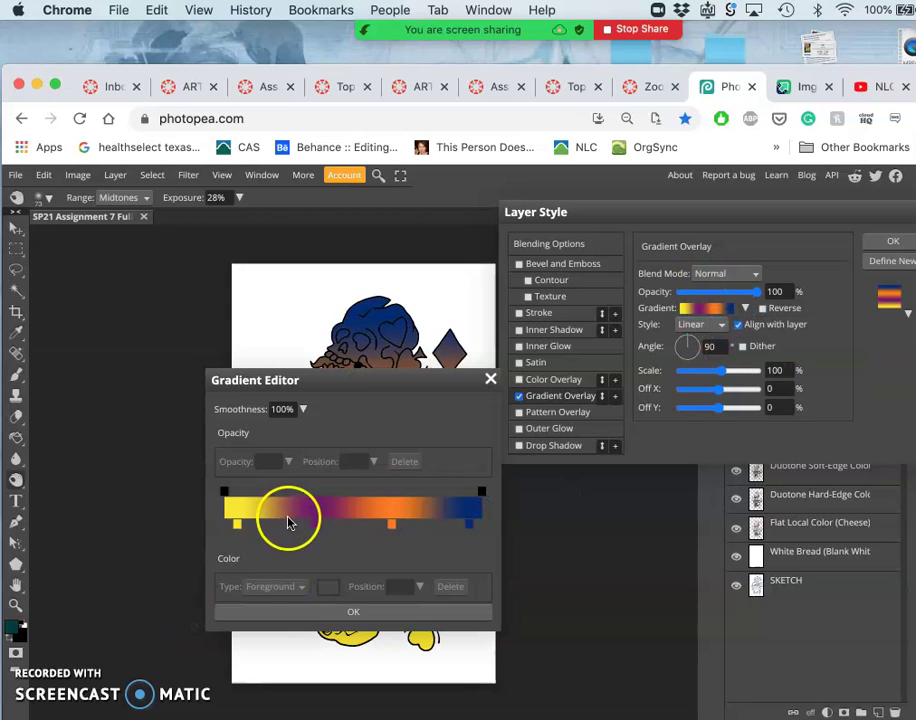
{"action": "left_click", "coordinate": [237, 526]}
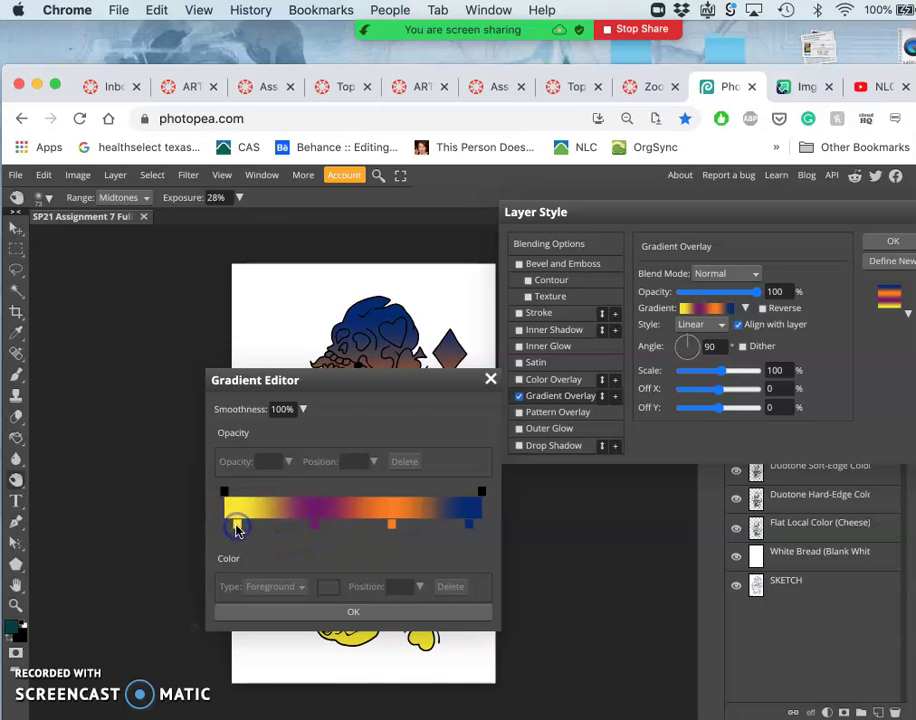
{"action": "left_click", "coordinate": [330, 584]}
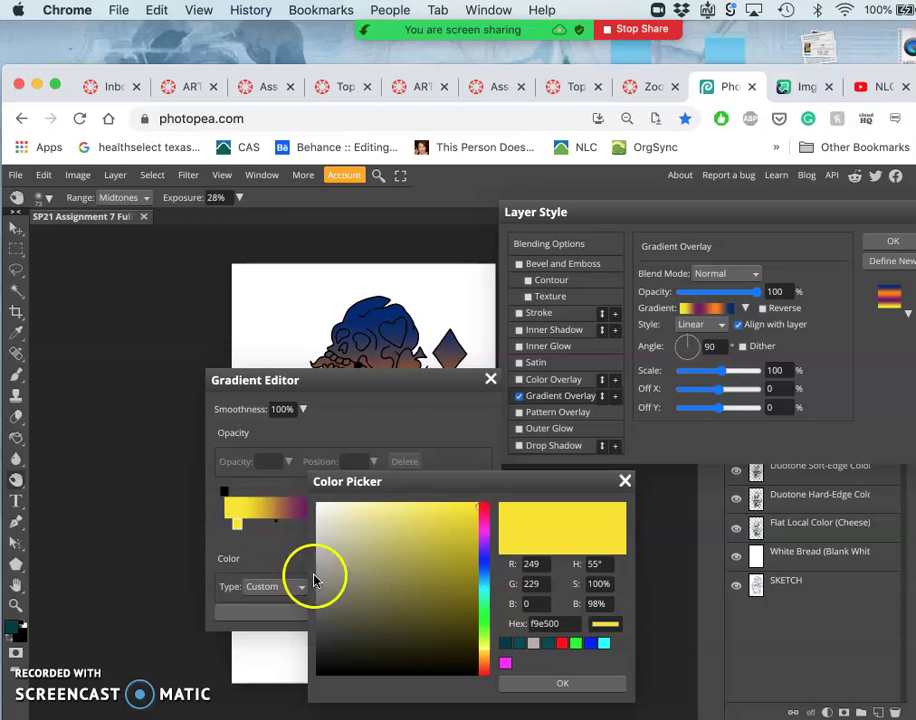
{"action": "left_click", "coordinate": [417, 512]}
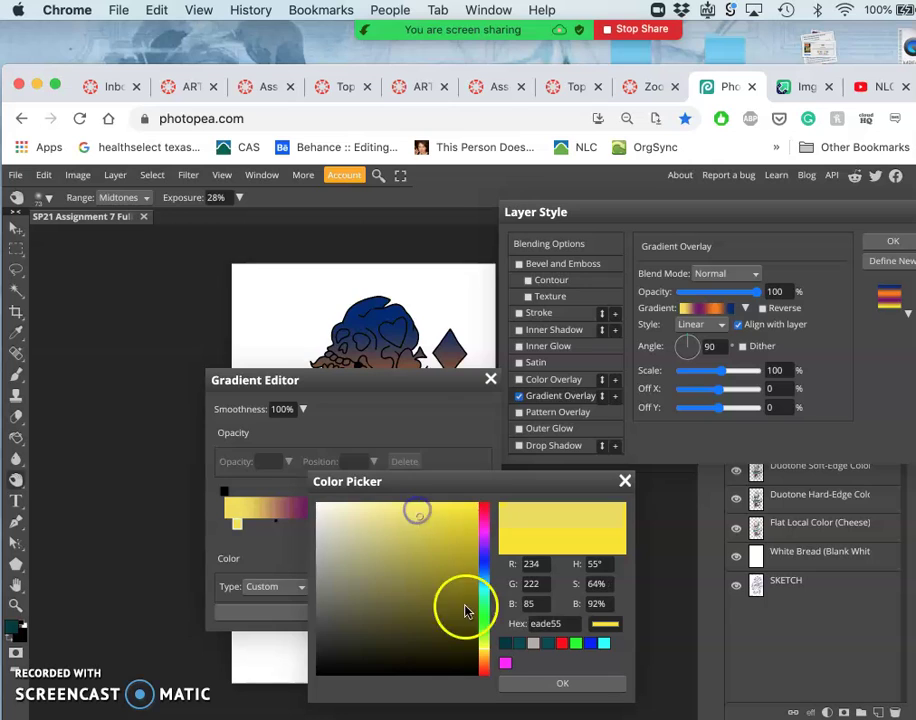
{"action": "mouse_move", "coordinate": [474, 634]}
{"action": "left_mouse_down"}
{"action": "mouse_move", "coordinate": [484, 660]}
{"action": "mouse_move", "coordinate": [484, 648]}
{"action": "left_mouse_up"}
{"action": "left_click", "coordinate": [532, 683]}
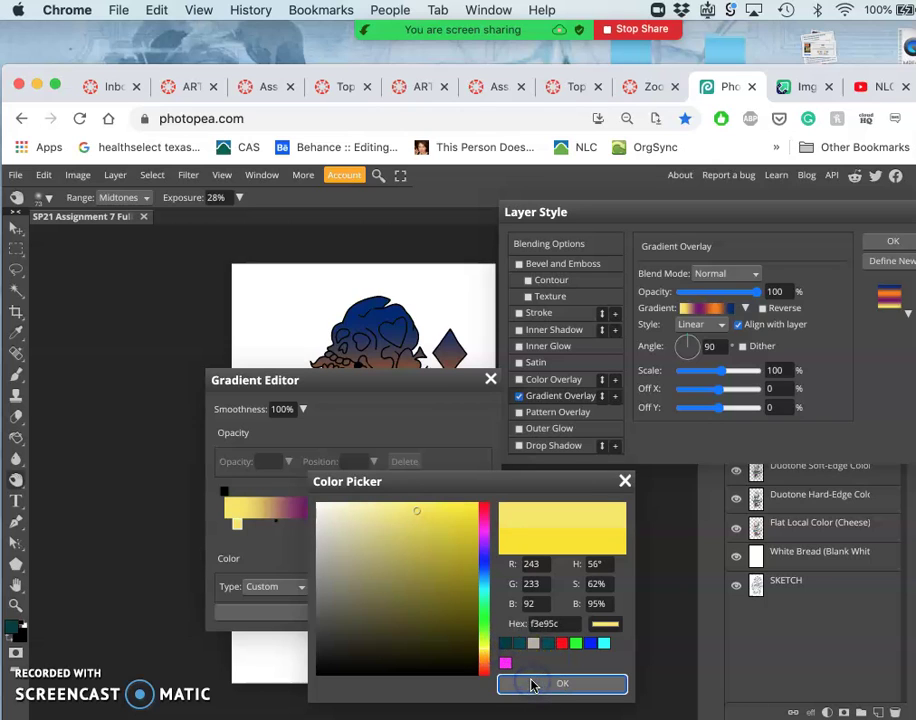
{"action": "left_click", "coordinate": [532, 681]}
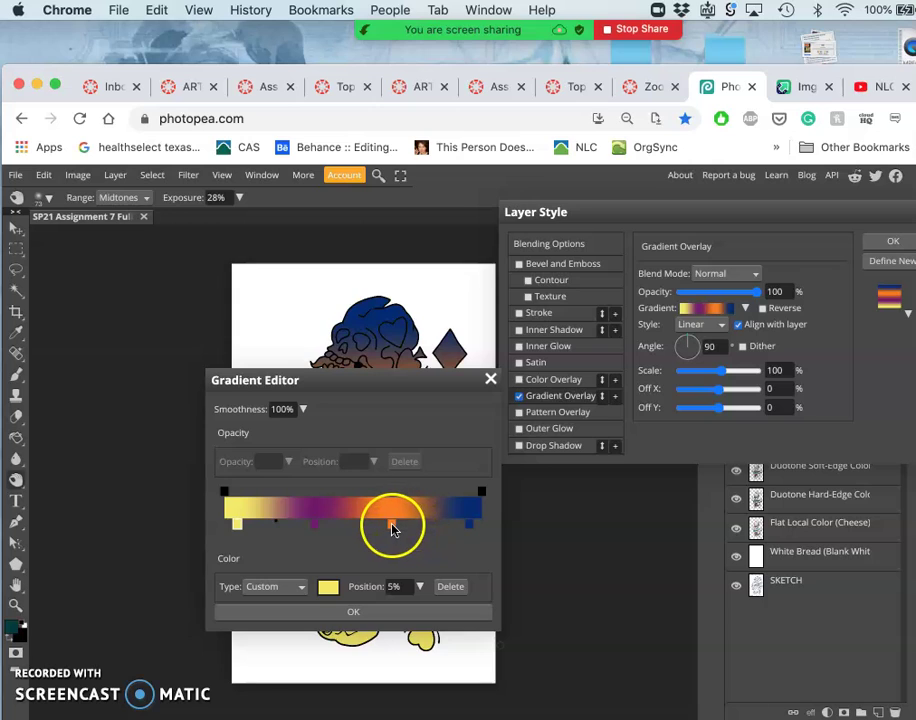
Add a green 85ce61 color stop to the gradient and place it between the purple and orange stops
{"action": "left_click", "coordinate": [265, 526]}
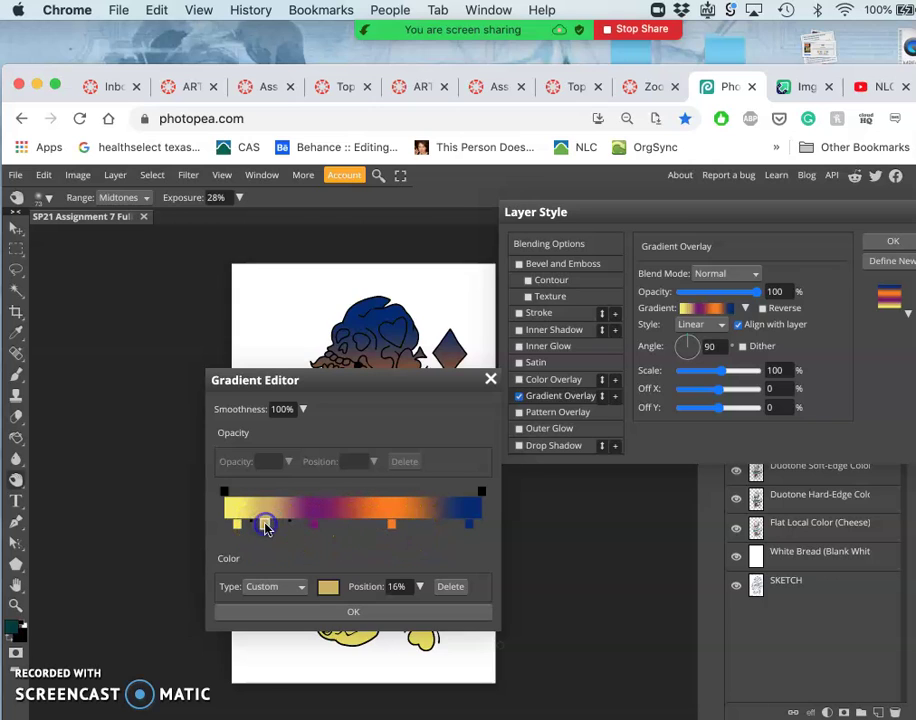
{"action": "double_click", "coordinate": [265, 526]}
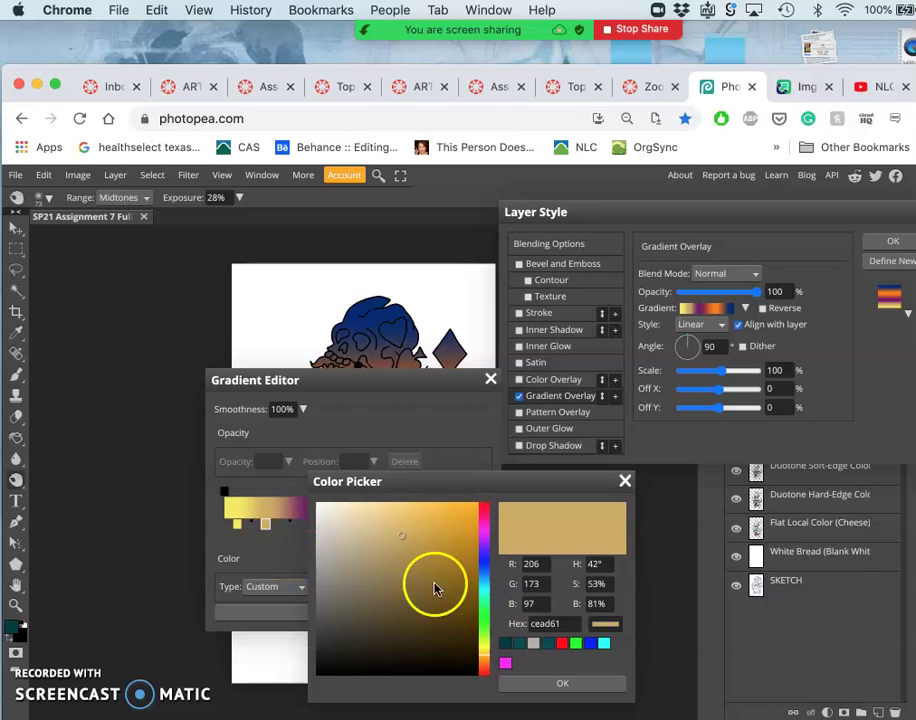
{"action": "left_click", "coordinate": [484, 630]}
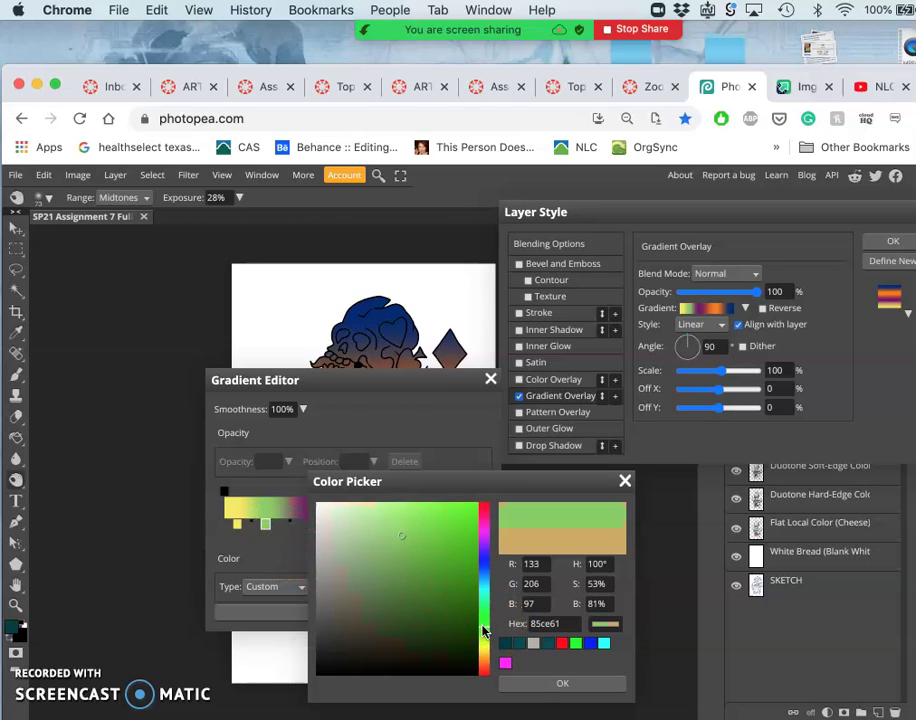
{"action": "left_click", "coordinate": [546, 684]}
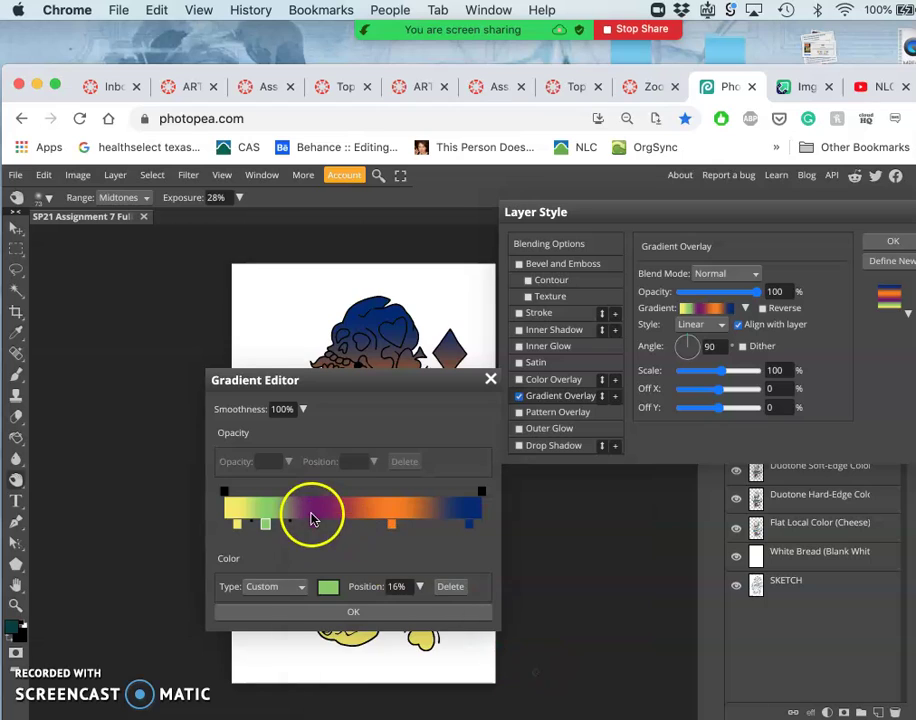
{"action": "left_click", "coordinate": [266, 528]}
{"action": "left_click_drag", "start_coordinate": [266, 530], "coordinate": [352, 523]}
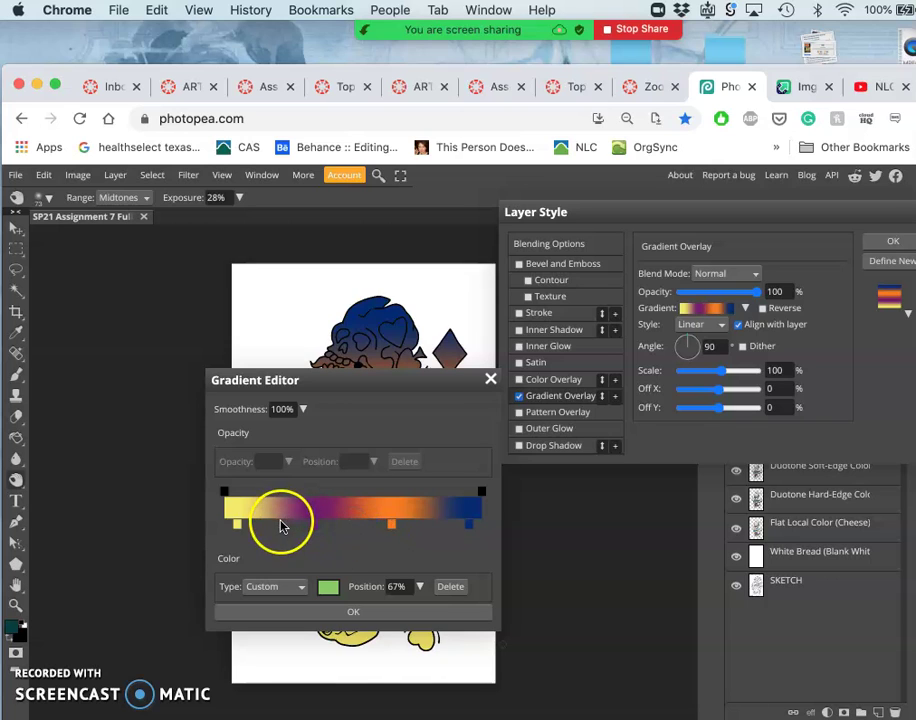
Add a dusty pink stop between yellow and purple and a brown stop at 77%, and accept the edited gradient
{"action": "left_click", "coordinate": [281, 522]}
{"action": "left_click_drag", "start_coordinate": [298, 533], "coordinate": [363, 533]}
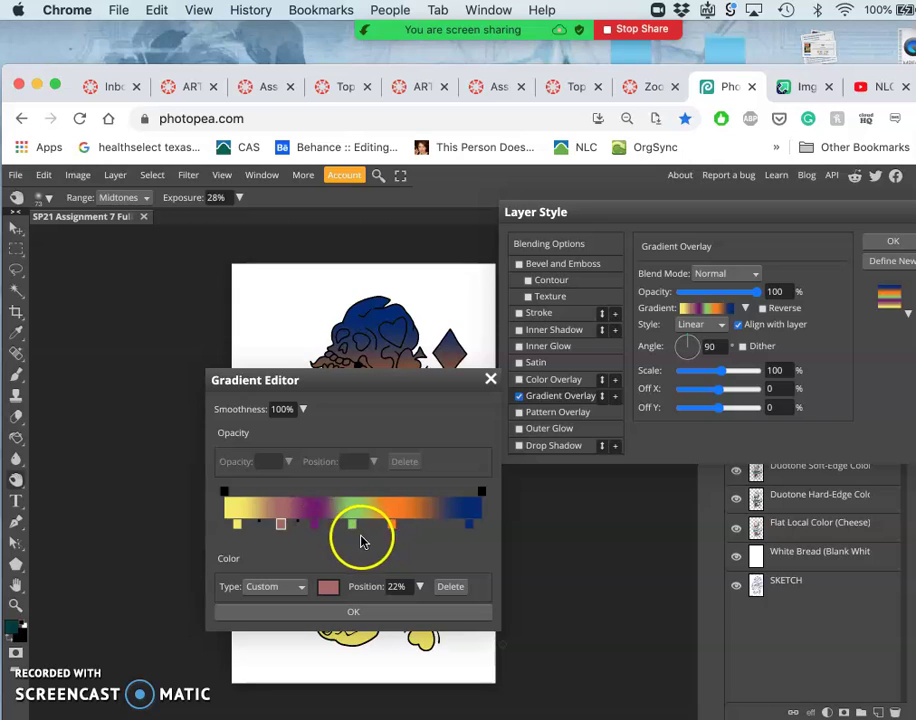
{"action": "left_click", "coordinate": [283, 525]}
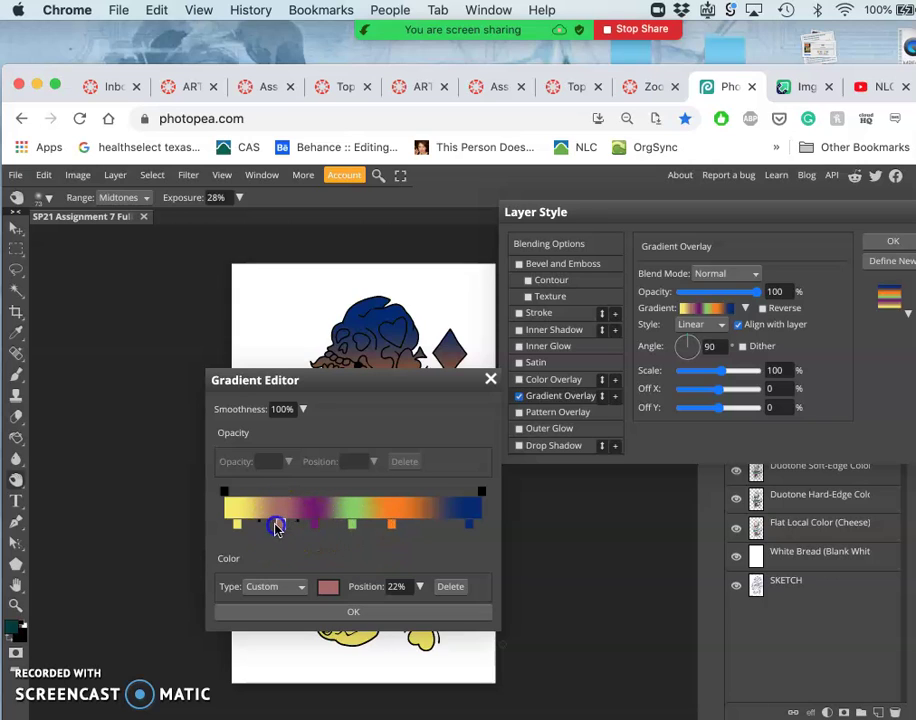
{"action": "left_click", "coordinate": [423, 525]}
{"action": "left_click", "coordinate": [424, 530]}
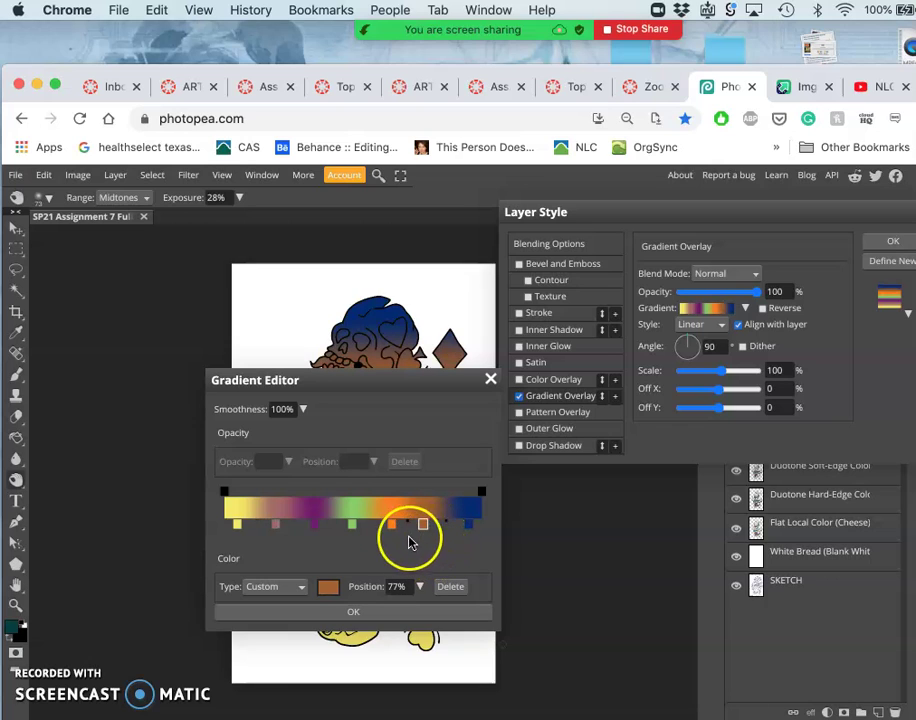
{"action": "left_click", "coordinate": [370, 612]}
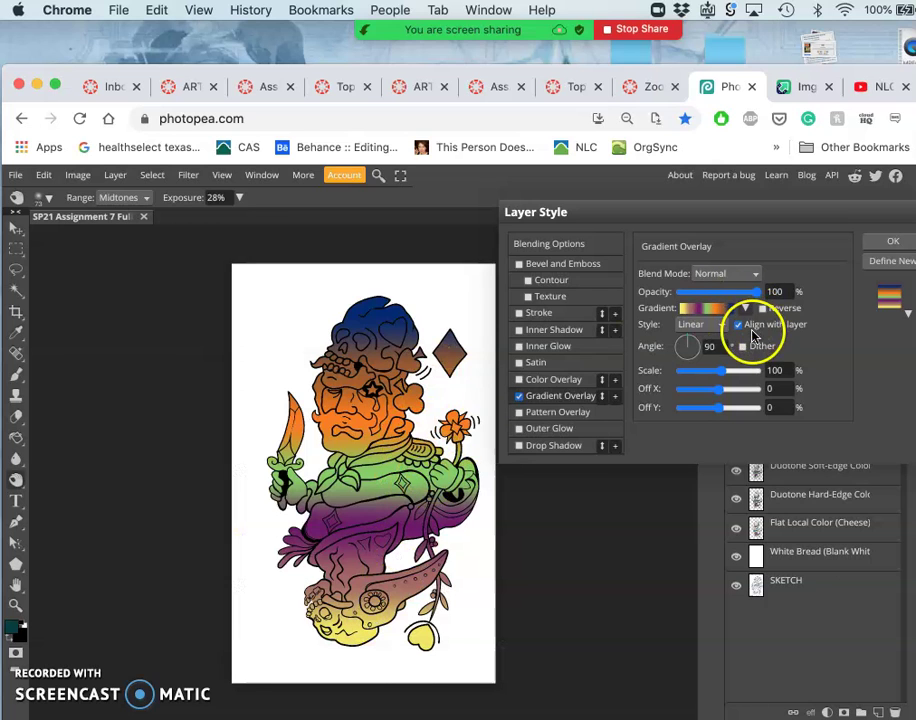
Set the gradient overlay's angle to 156° and its scale to 98%
{"action": "left_click", "coordinate": [697, 346]}
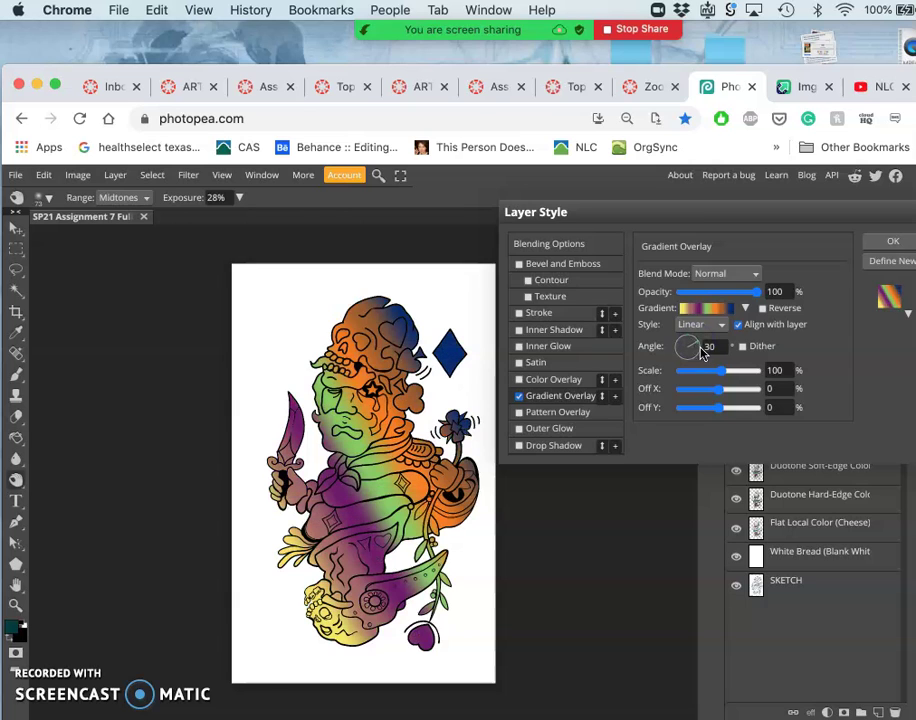
{"action": "left_click", "coordinate": [686, 343]}
{"action": "left_click_drag", "start_coordinate": [683, 346], "coordinate": [683, 347]}
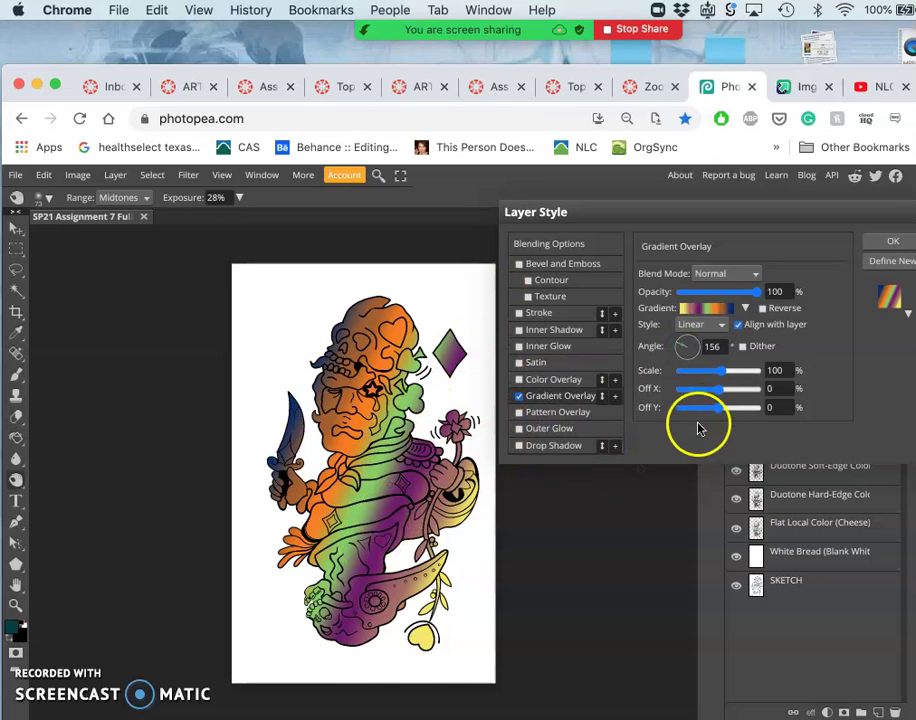
{"action": "mouse_move", "coordinate": [720, 370]}
{"action": "left_mouse_down"}
{"action": "mouse_move", "coordinate": [741, 375]}
{"action": "mouse_move", "coordinate": [722, 376]}
{"action": "left_mouse_up"}
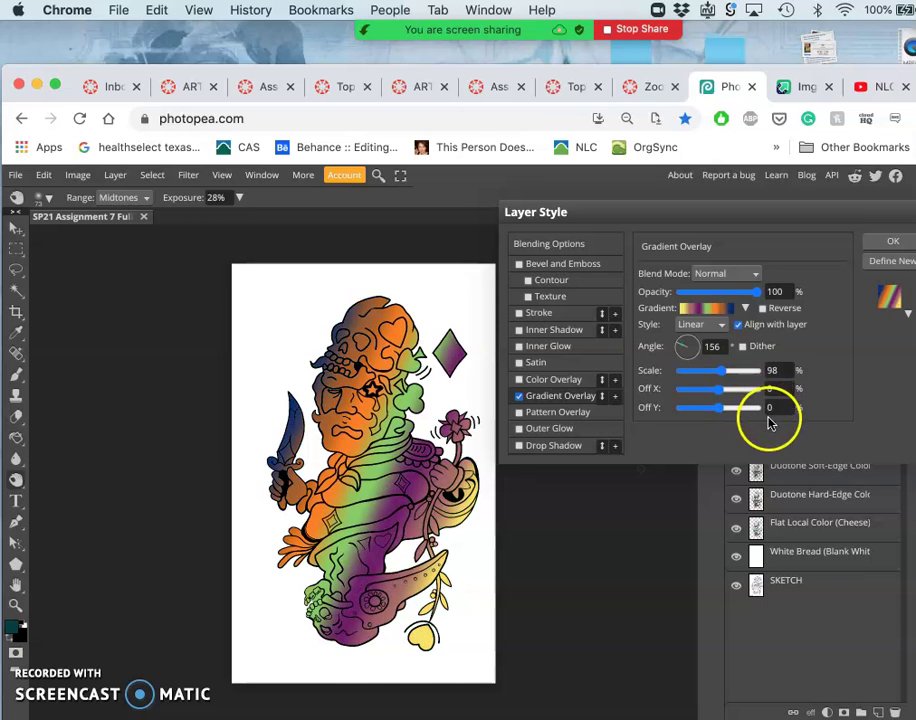
Offset the gradient overlay by 29% in X and -27% in Y
{"action": "left_click", "coordinate": [718, 389]}
{"action": "left_click_drag", "start_coordinate": [733, 393], "coordinate": [737, 393]}
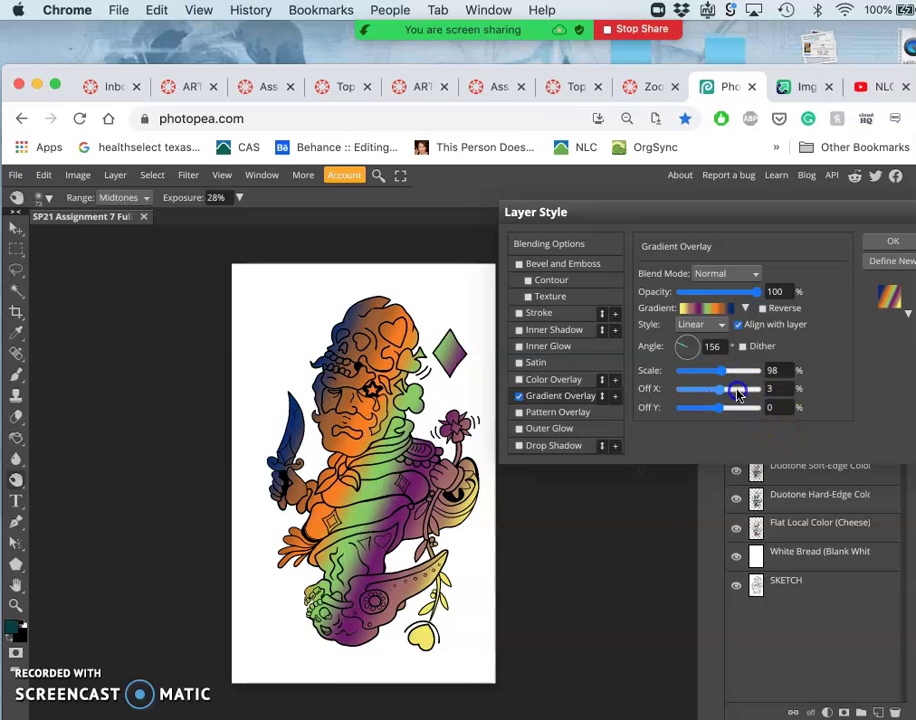
{"action": "left_click", "coordinate": [720, 408]}
{"action": "left_click_drag", "start_coordinate": [713, 409], "coordinate": [723, 395]}
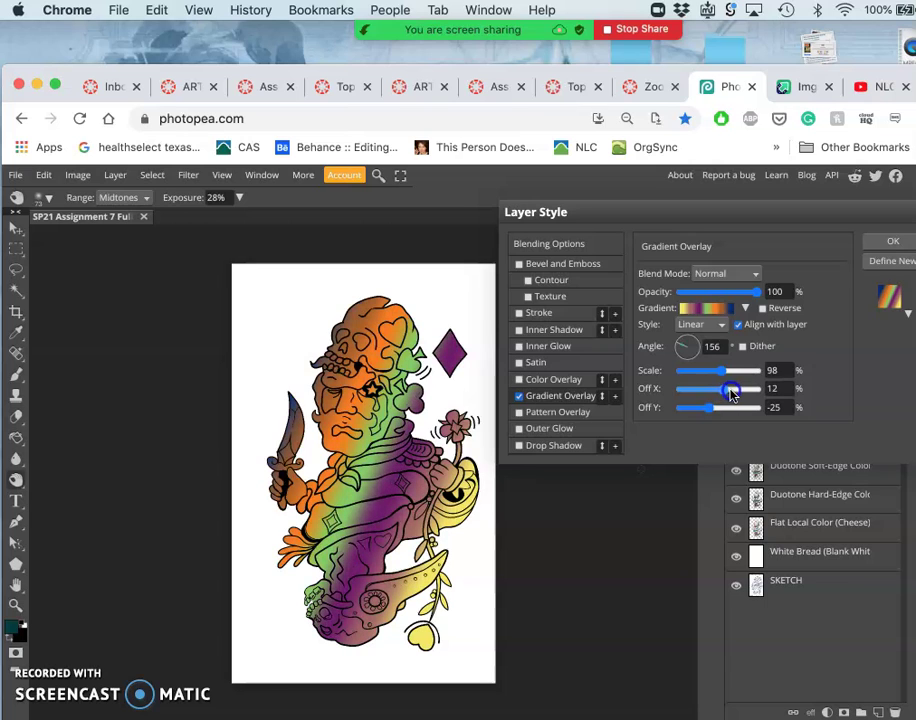
{"action": "left_click_drag", "start_coordinate": [727, 394], "coordinate": [728, 394]}
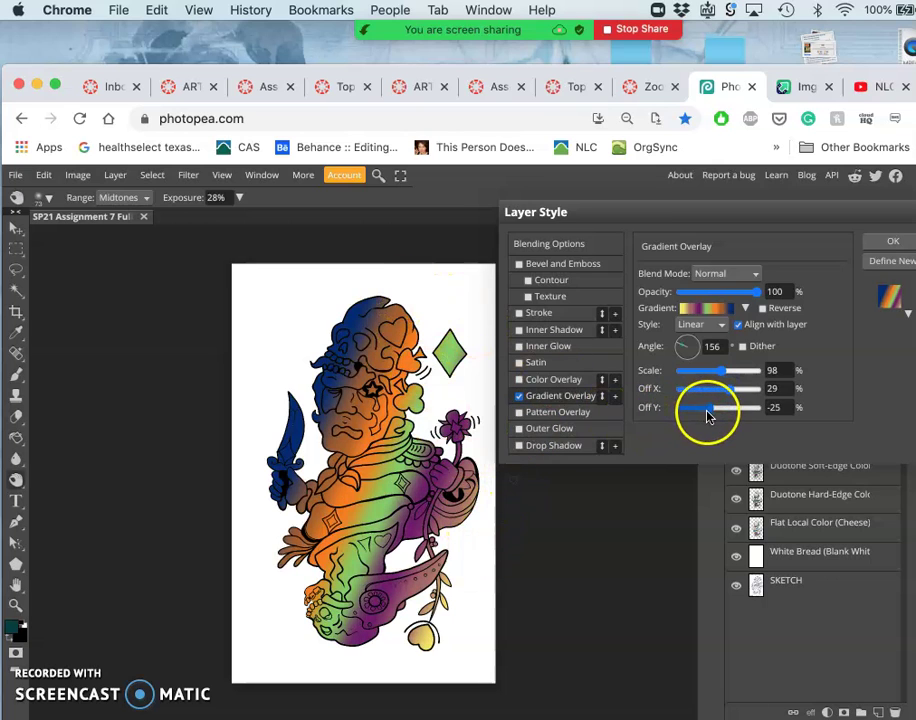
{"action": "left_click_drag", "start_coordinate": [707, 416], "coordinate": [706, 416]}
Adjust the gradient overlay's angle to 155°
{"action": "left_click", "coordinate": [683, 344]}
{"action": "left_click_drag", "start_coordinate": [683, 344], "coordinate": [682, 348]}
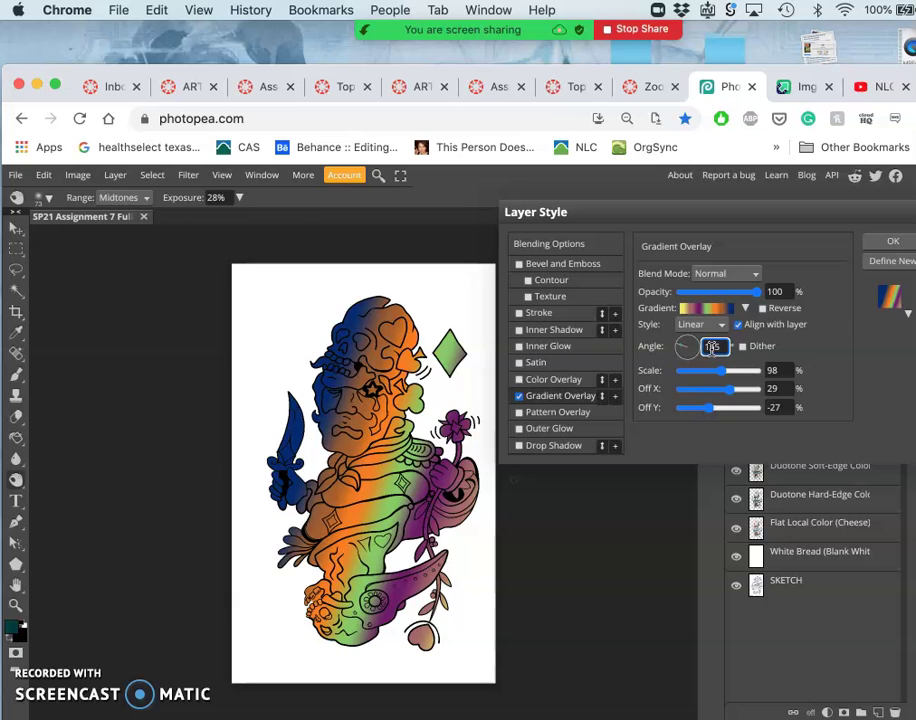
{"action": "left_click", "coordinate": [809, 350]}
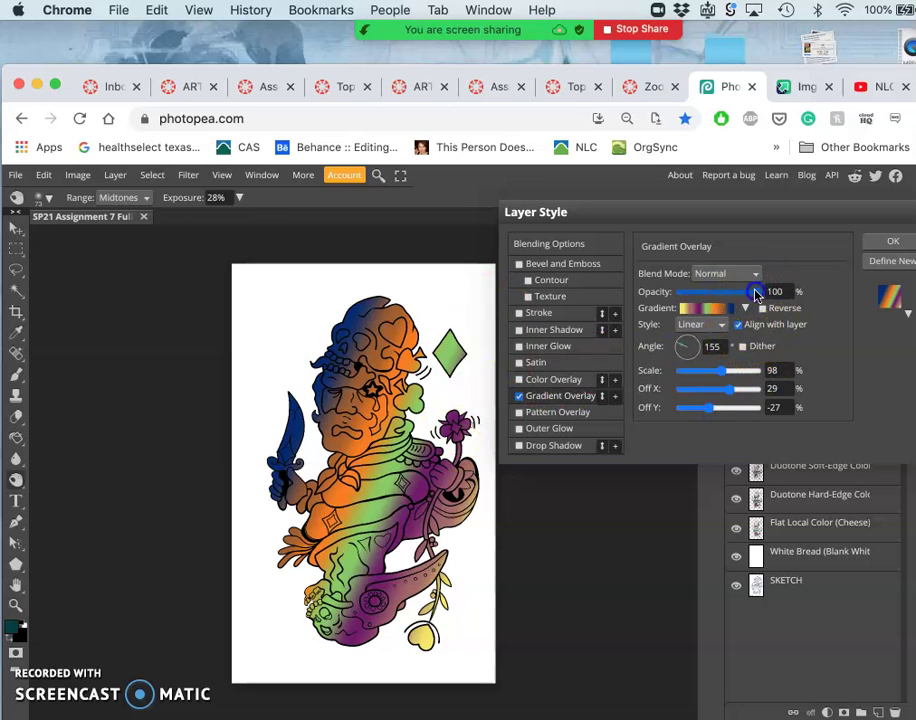
Try the gradient overlay at 46% opacity over the flat colors and return it to 100%
{"action": "left_click_drag", "start_coordinate": [742, 296], "coordinate": [716, 296]}
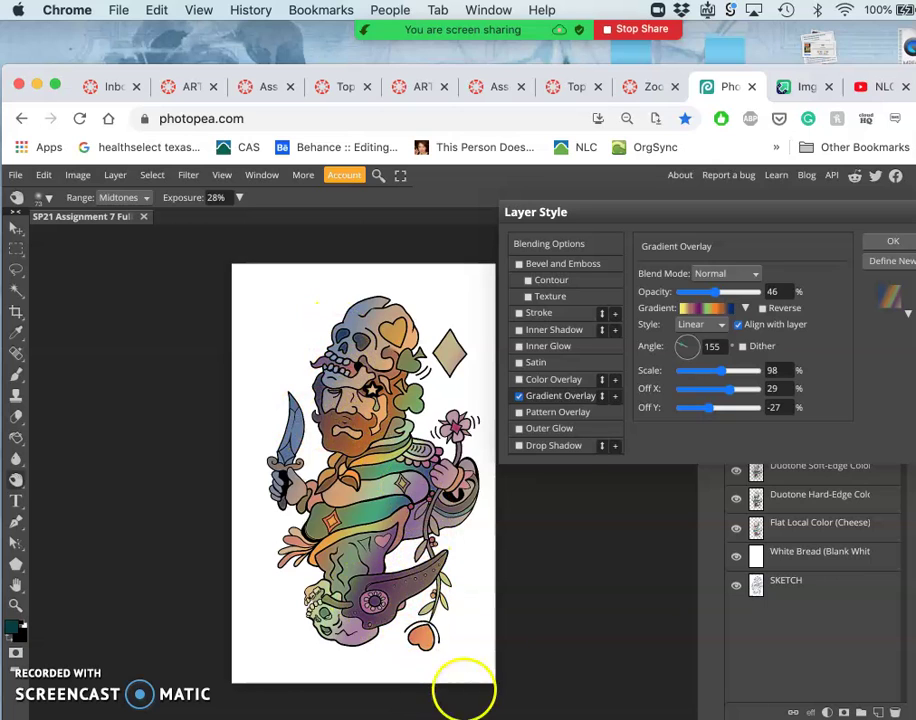
{"action": "left_click", "coordinate": [716, 292]}
{"action": "left_click_drag", "start_coordinate": [743, 295], "coordinate": [773, 297]}
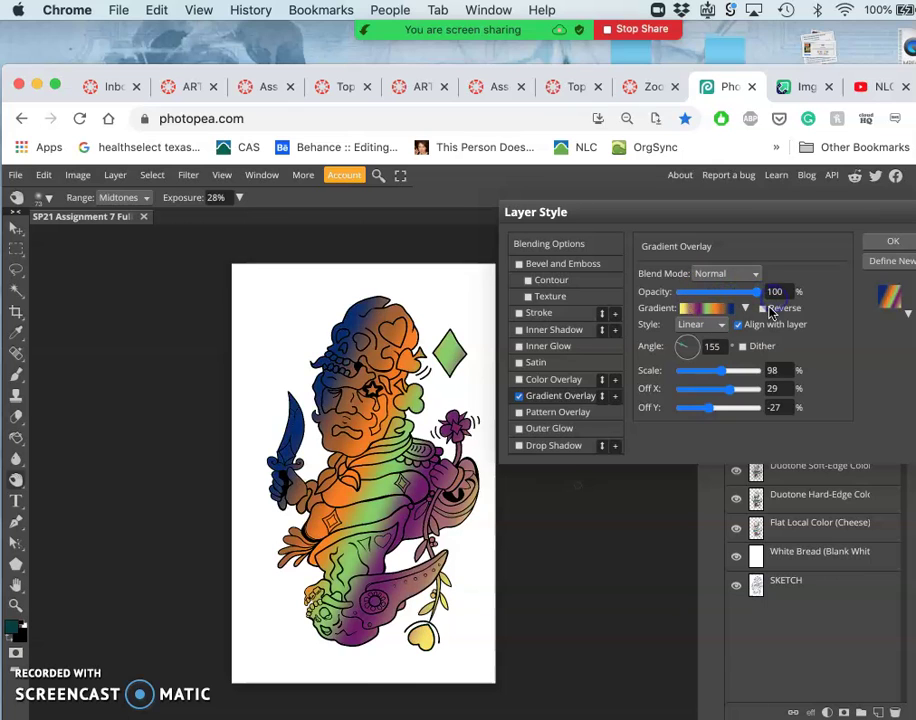
Reverse the color order of the gradient overlay
{"action": "left_click", "coordinate": [764, 310]}
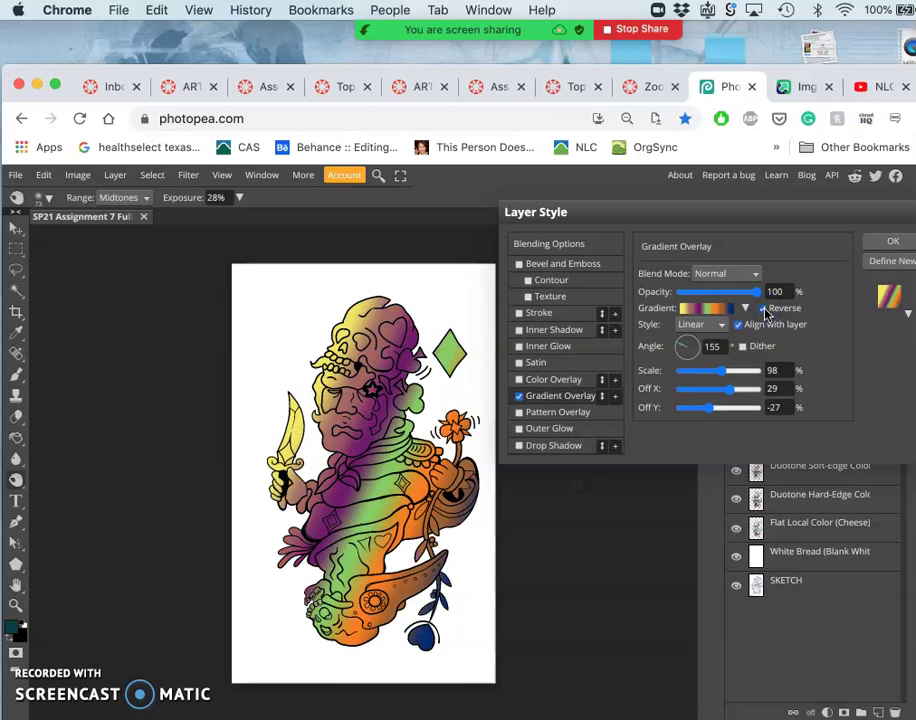
Keep the gradient overlay reversed, accept the layer style and rasterize it on the Full-Spectrum layer
{"action": "left_click", "coordinate": [765, 311]}
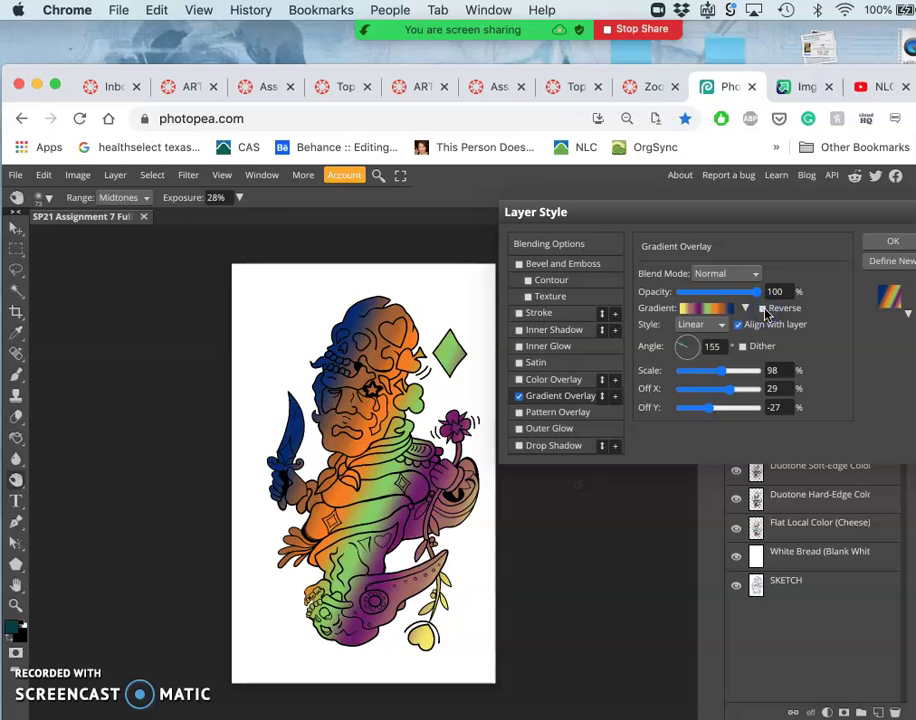
{"action": "left_click", "coordinate": [766, 311]}
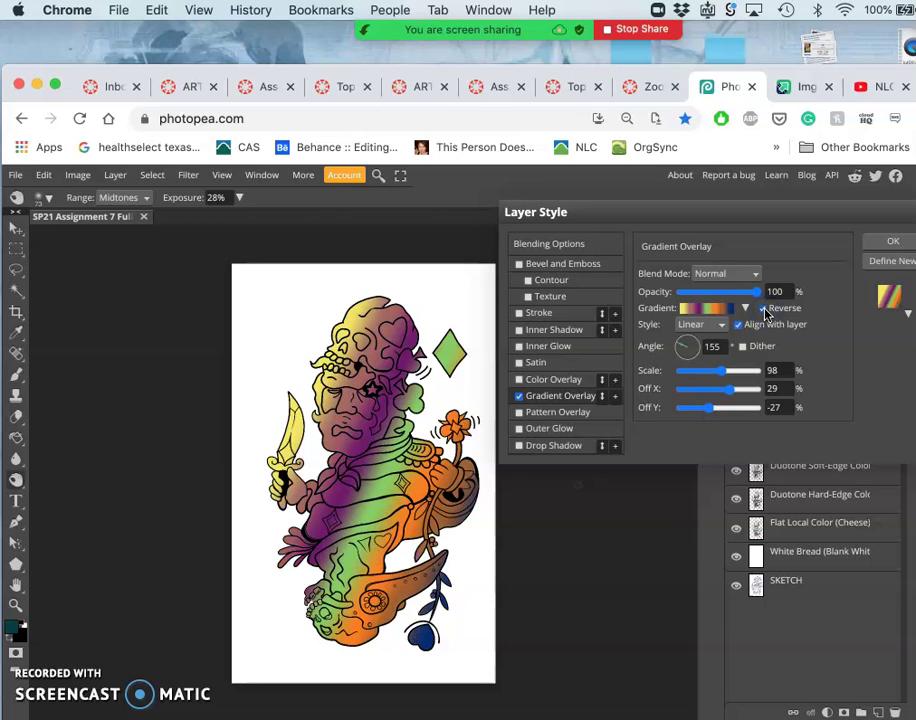
{"action": "left_click", "coordinate": [879, 243]}
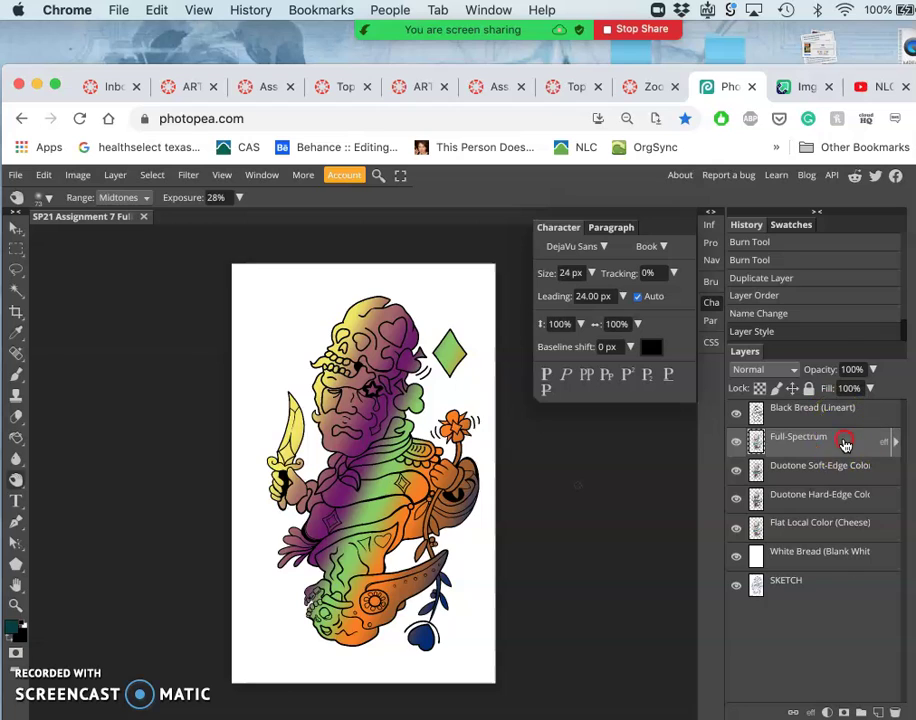
{"action": "right_click", "coordinate": [845, 443]}
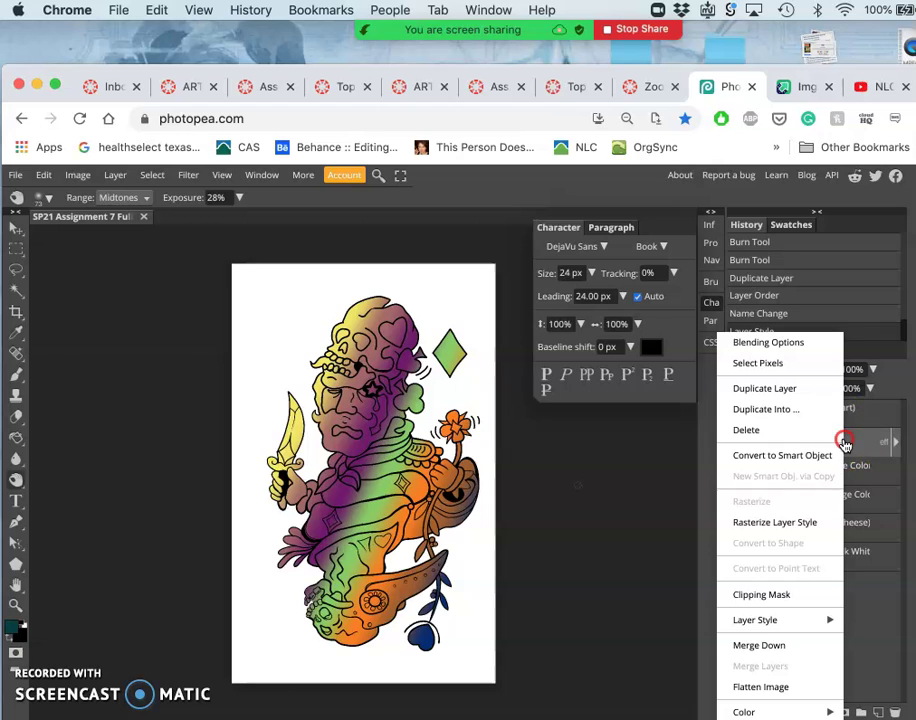
{"action": "left_click", "coordinate": [785, 527]}
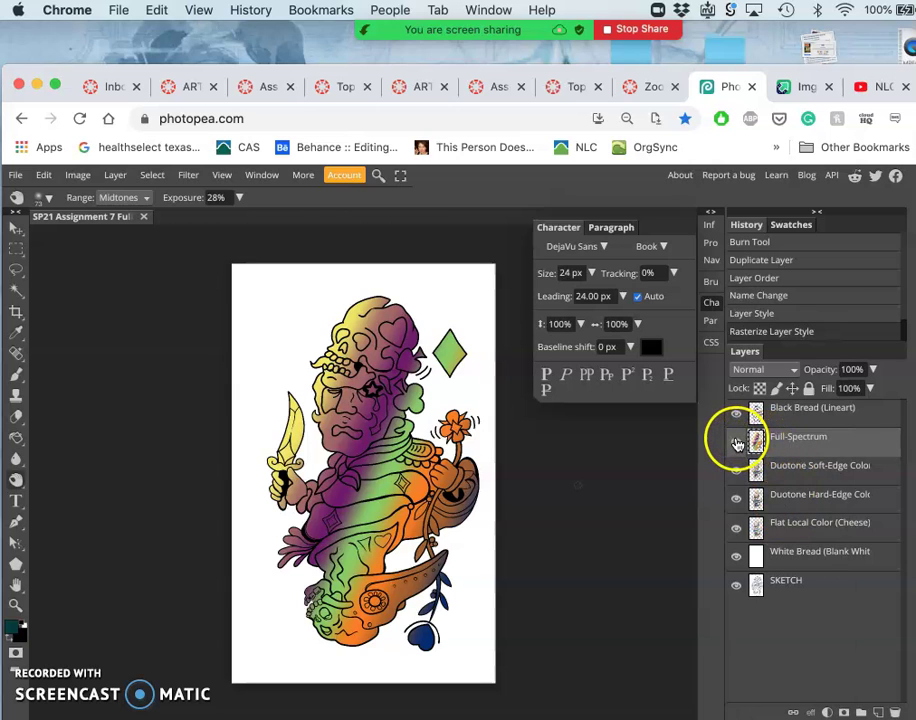
Hide the Black Bread (Lineart) layer and compare the figure's colors with the Full-Spectrum layer hidden and shown
{"action": "left_click", "coordinate": [737, 413]}
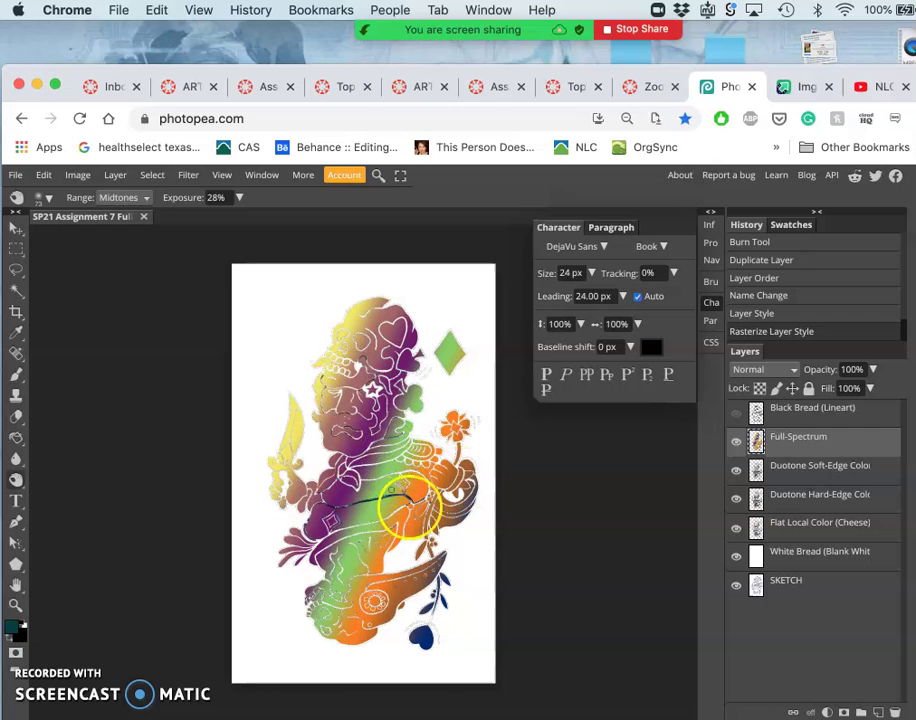
{"action": "left_click", "coordinate": [737, 444]}
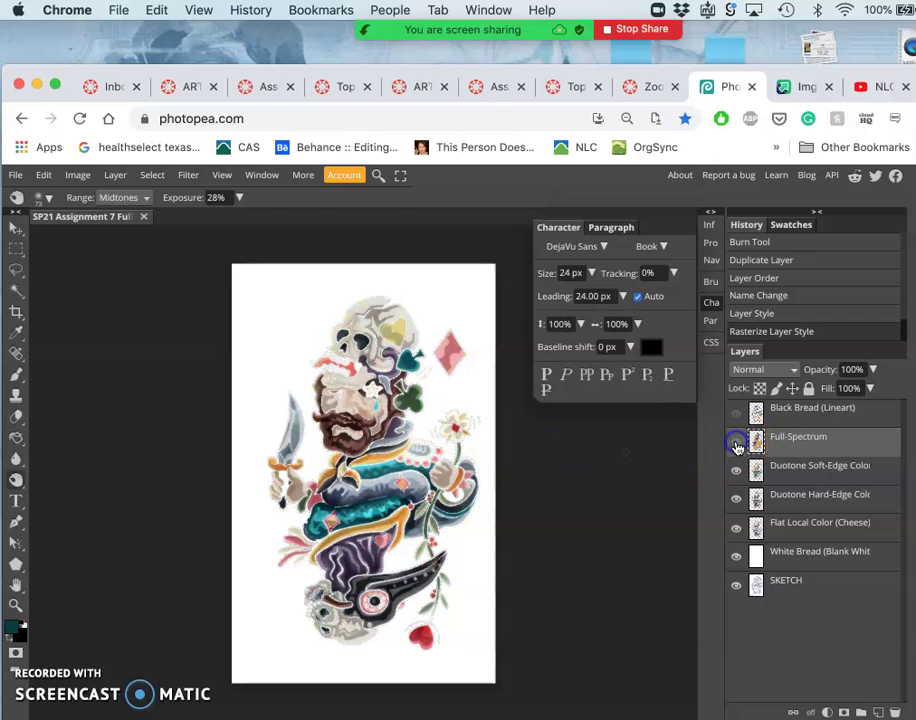
{"action": "scroll", "coordinate": [383, 478], "scroll_direction": "up", "scroll_amount": 8}
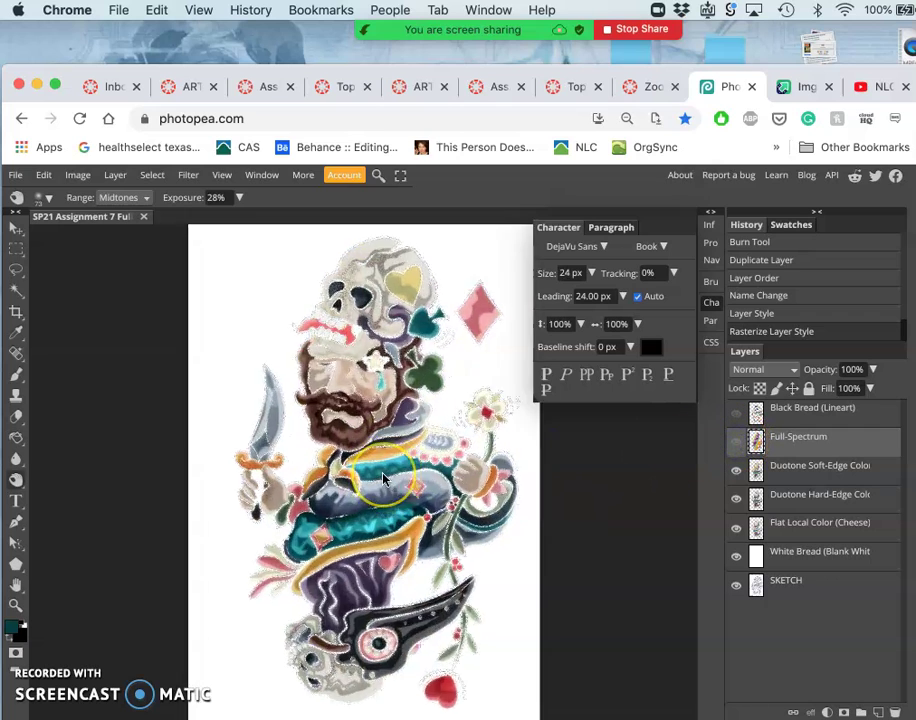
{"action": "scroll", "coordinate": [383, 478], "scroll_direction": "down", "scroll_amount": 8}
{"action": "scroll", "coordinate": [383, 478], "scroll_direction": "down", "scroll_amount": 5}
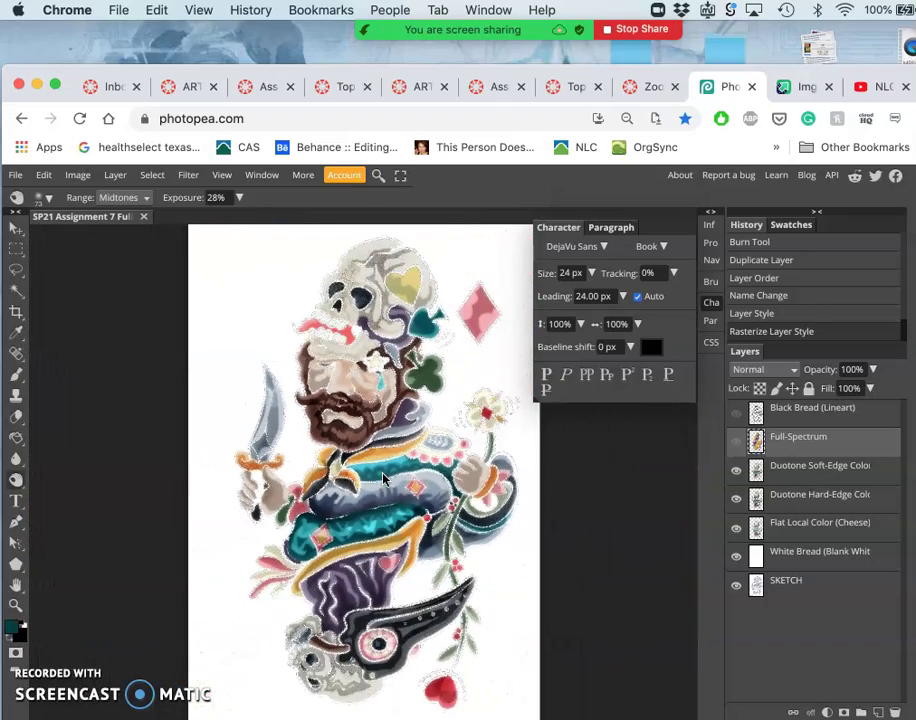
{"action": "left_click", "coordinate": [739, 444]}
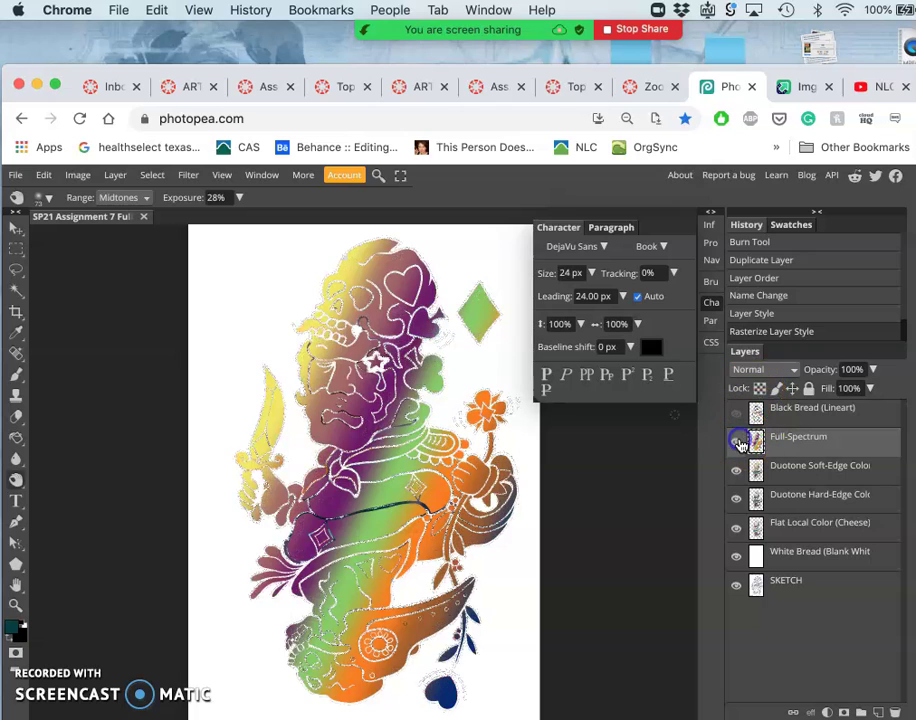
Lower the Full-Spectrum layer's opacity to 17% and compare the figure with that layer hidden and shown
{"action": "left_click", "coordinate": [871, 369]}
{"action": "left_click_drag", "start_coordinate": [871, 391], "coordinate": [822, 395]}
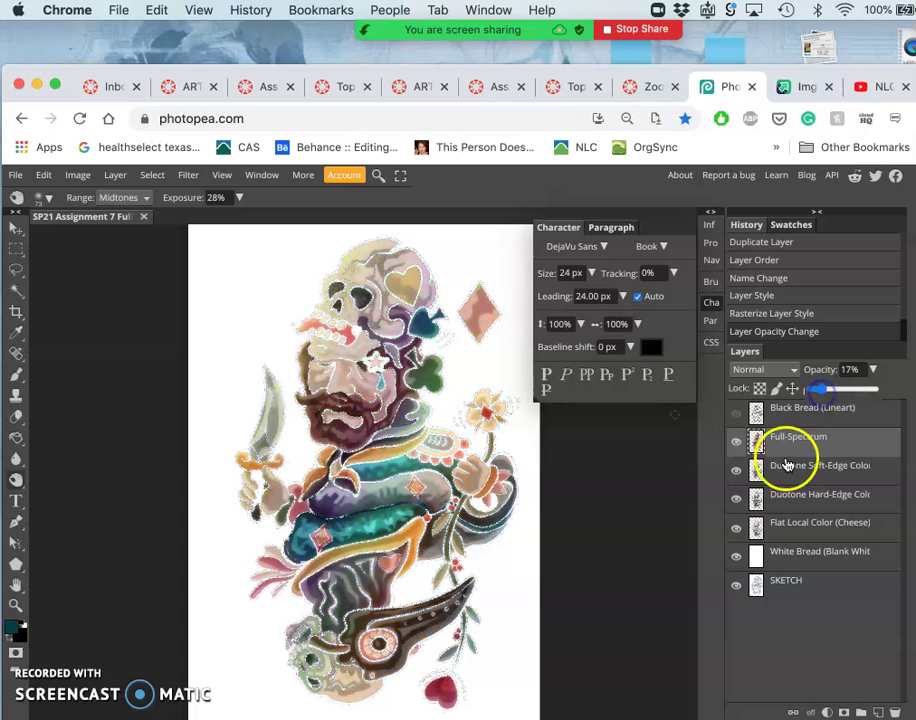
{"action": "left_click", "coordinate": [739, 447]}
{"action": "left_click", "coordinate": [739, 447]}
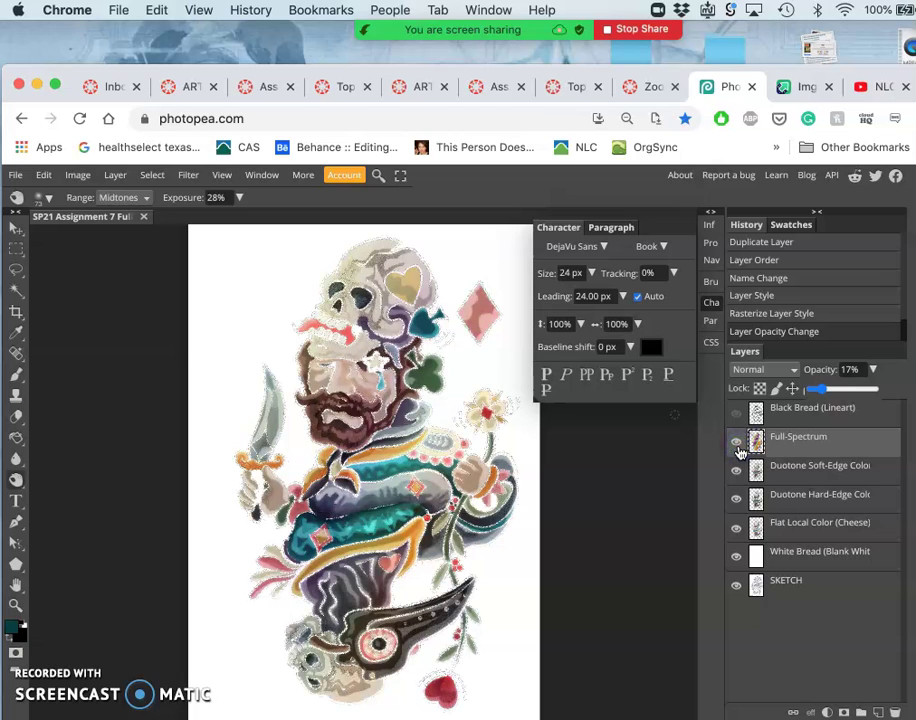
{"action": "left_click", "coordinate": [739, 447]}
{"action": "left_click", "coordinate": [739, 447]}
{"action": "left_click", "coordinate": [737, 443]}
{"action": "left_click", "coordinate": [737, 443]}
Show the Black Bread (Lineart) layer again over the tinted colors
{"action": "left_click", "coordinate": [410, 308]}
{"action": "left_click", "coordinate": [737, 414]}
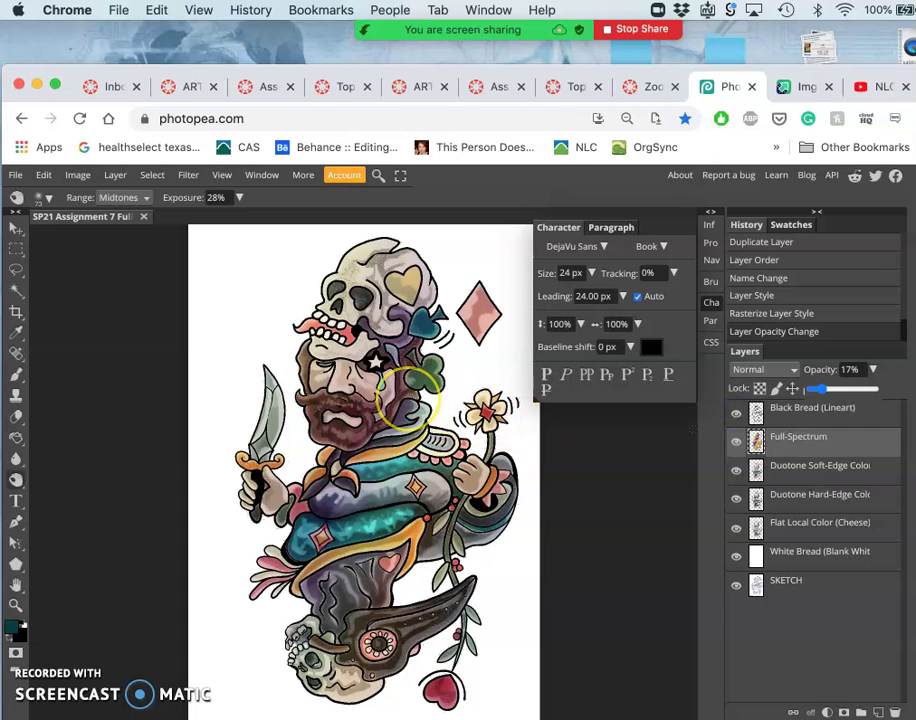
{"action": "key", "text": "super+equal"}
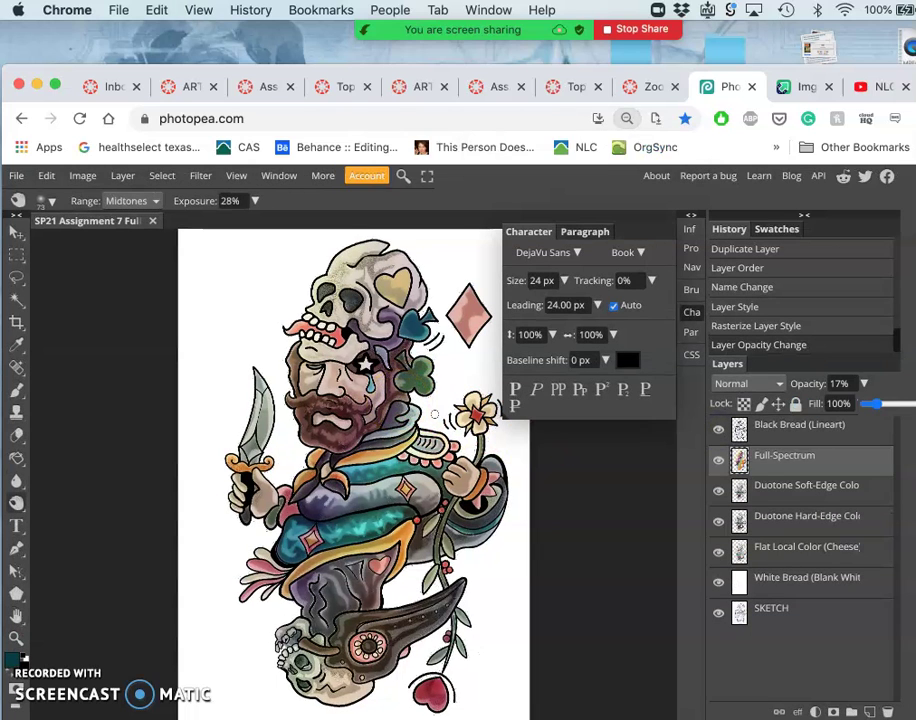
{"action": "key", "text": "super+minus"}
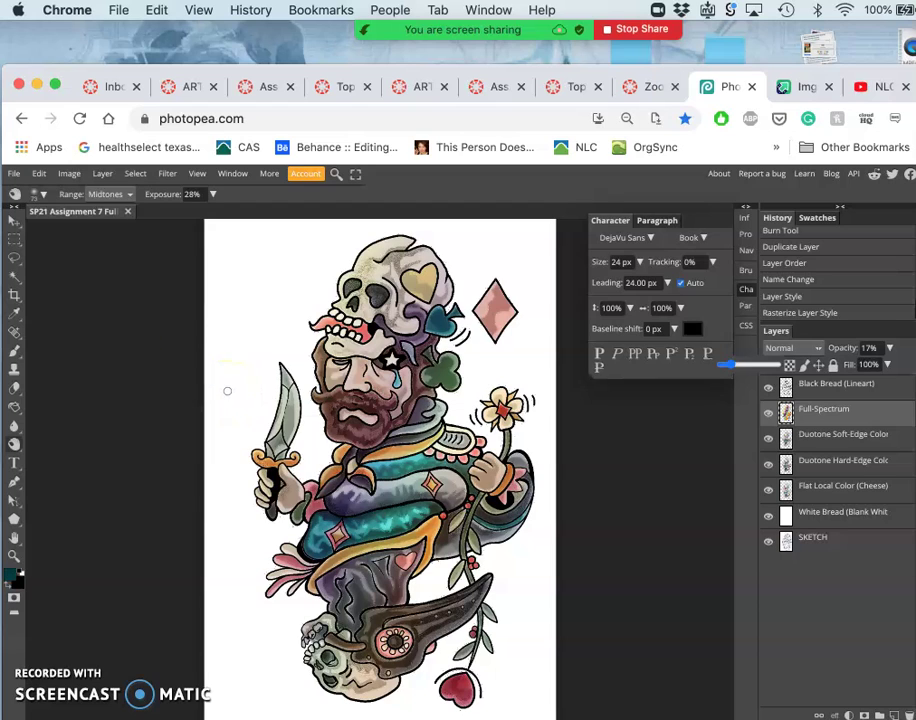
Switch to the Lasso tool and examine the tinted coloring up close from the lower skull up to the figure's head
{"action": "left_click", "coordinate": [13, 260]}
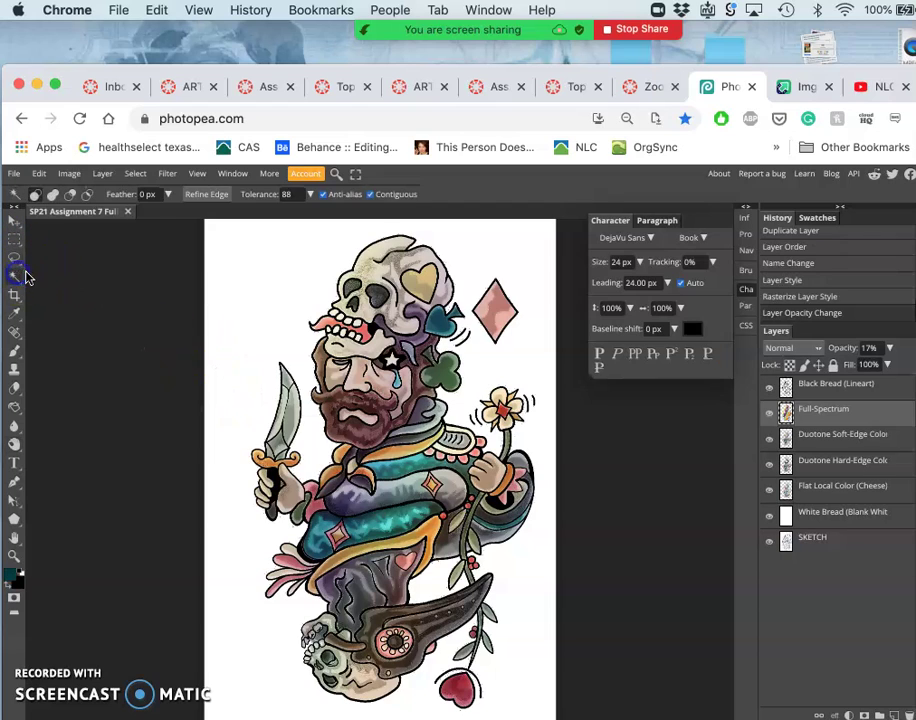
{"action": "left_click", "coordinate": [15, 260]}
{"action": "key", "text": "super+plus"}
{"action": "key", "text": "super+plus"}
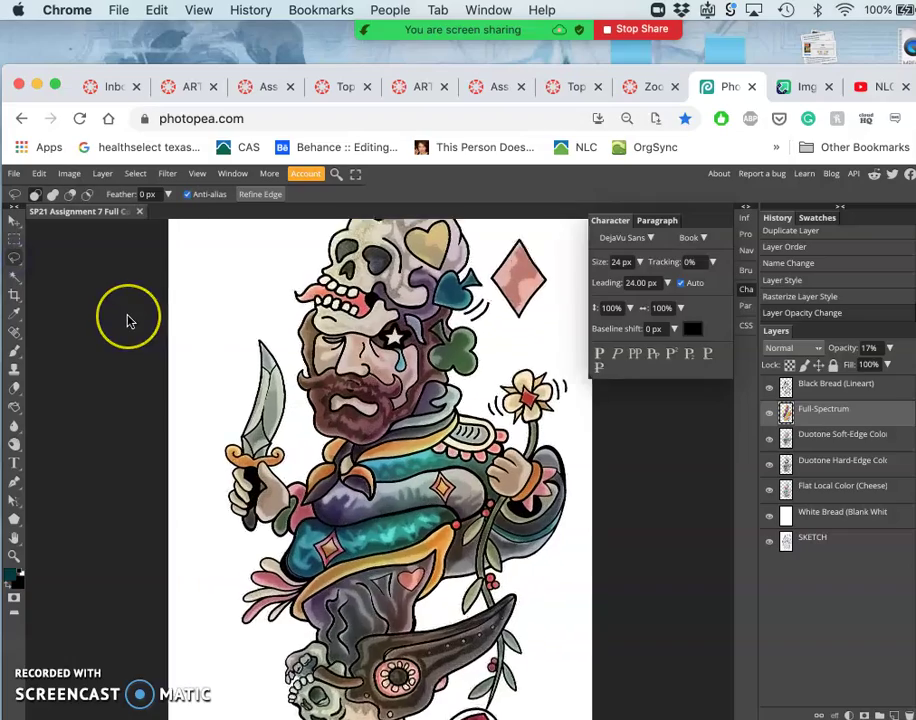
{"action": "scroll", "coordinate": [251, 466], "scroll_direction": "down", "scroll_amount": 5}
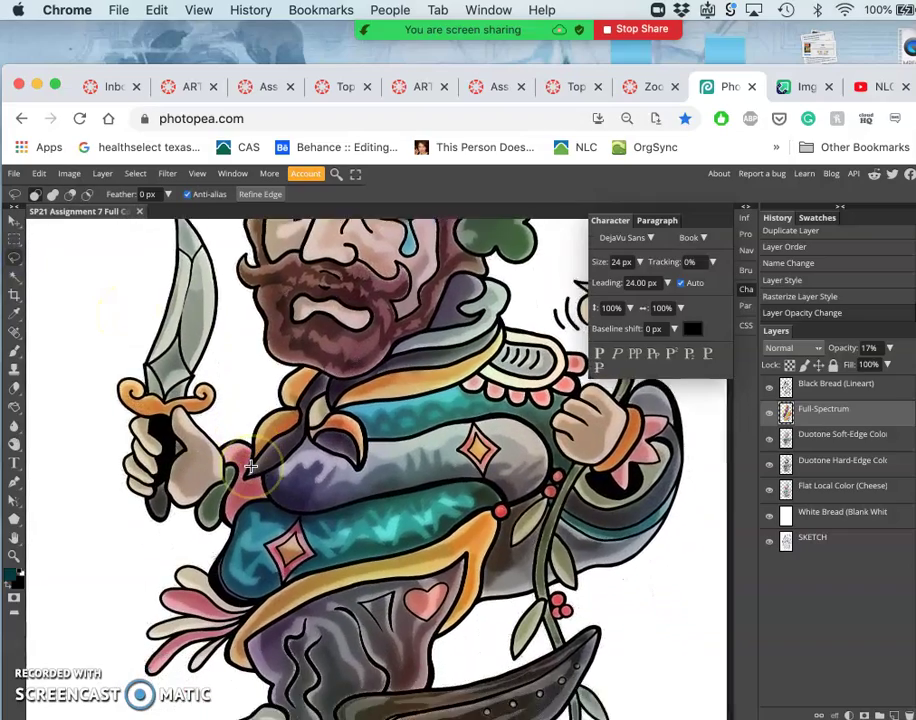
{"action": "scroll", "coordinate": [344, 480], "scroll_direction": "down", "scroll_amount": 2}
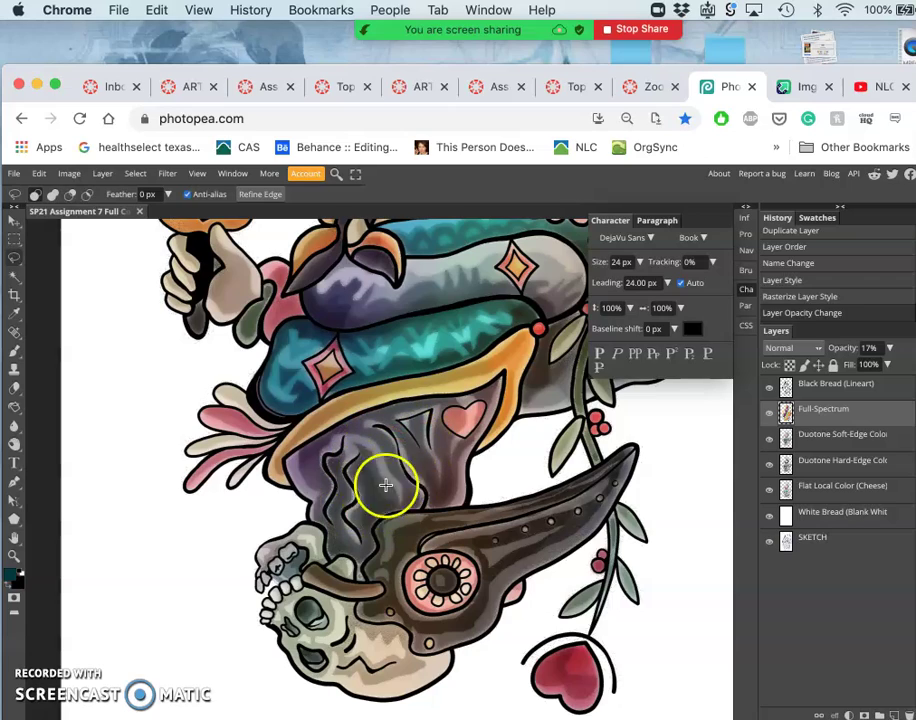
{"action": "scroll", "coordinate": [380, 489], "scroll_direction": "up", "scroll_amount": 3}
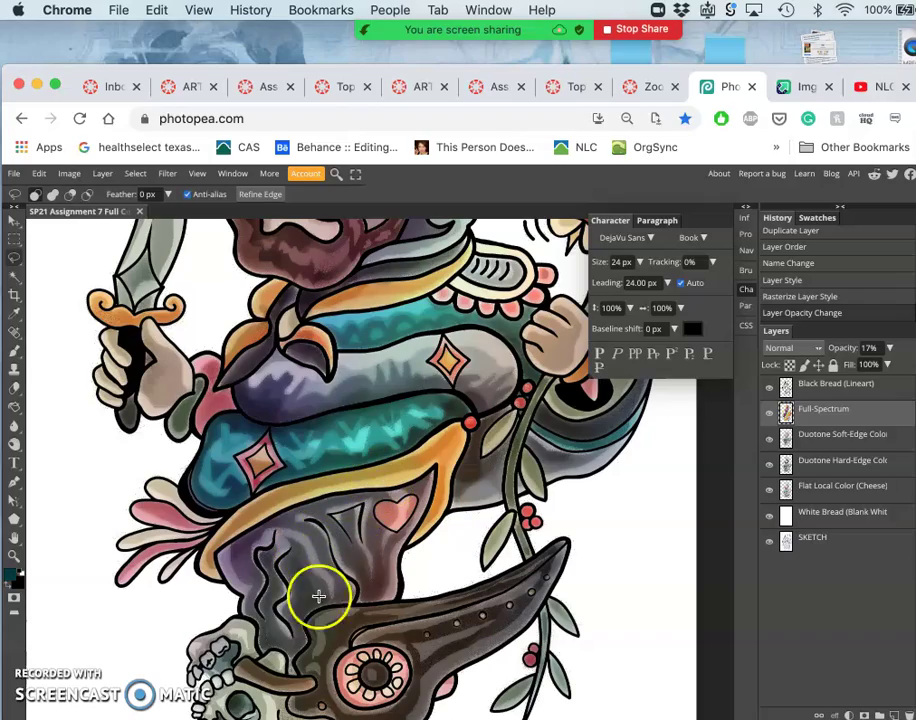
{"action": "scroll", "coordinate": [307, 614], "scroll_direction": "up", "scroll_amount": 10}
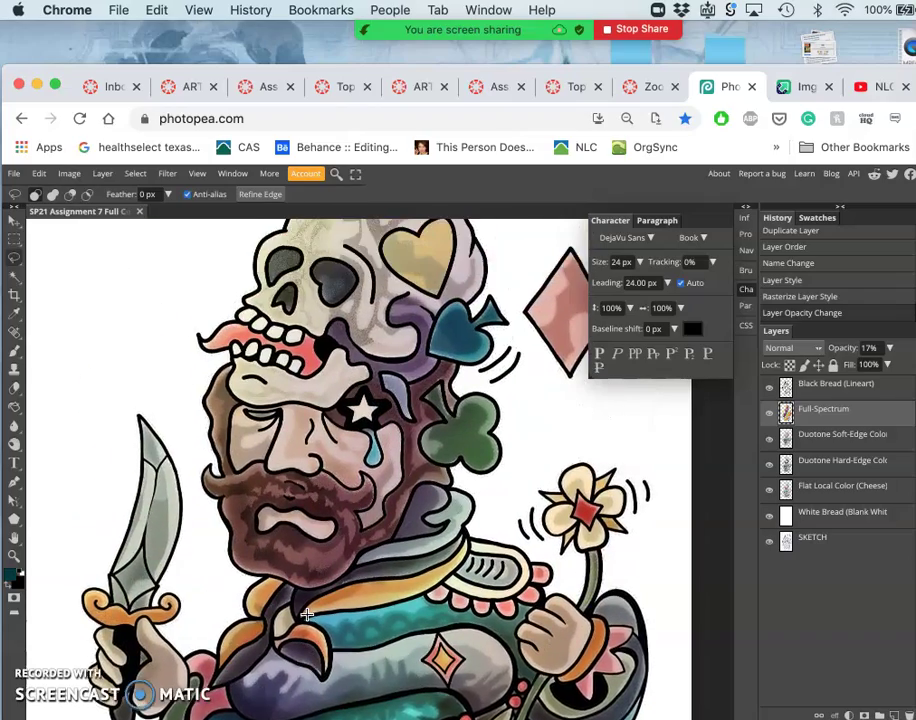
{"action": "scroll", "coordinate": [310, 600], "scroll_direction": "up", "scroll_amount": 2}
{"action": "scroll", "coordinate": [419, 497], "scroll_direction": "left", "scroll_amount": 3}
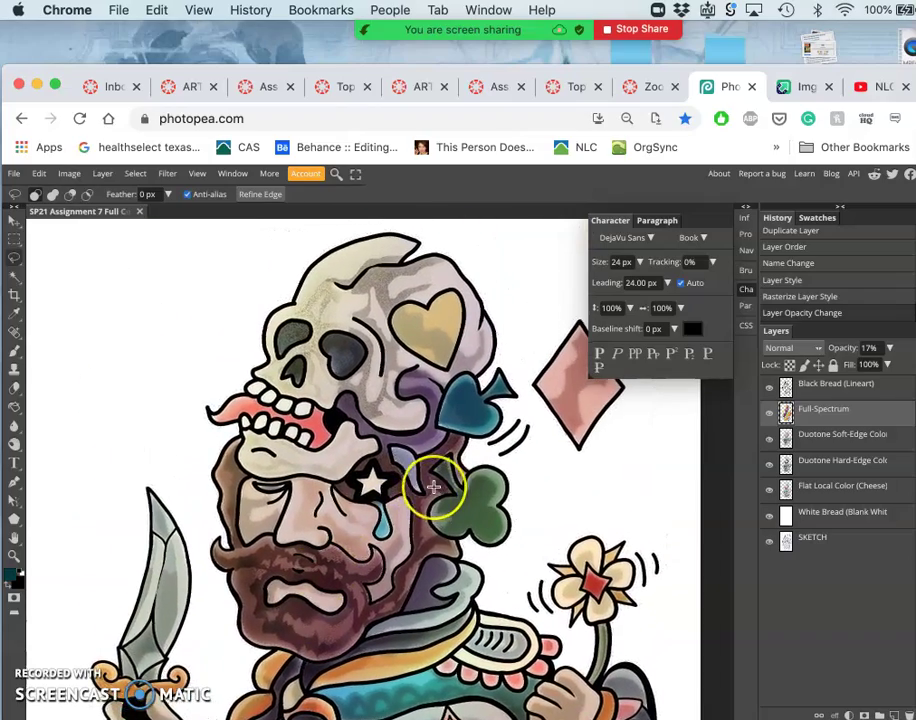
{"action": "scroll", "coordinate": [433, 487], "scroll_direction": "right", "scroll_amount": 5}
{"action": "scroll", "coordinate": [433, 487], "scroll_direction": "right", "scroll_amount": 2}
{"action": "scroll", "coordinate": [400, 520], "scroll_direction": "down", "scroll_amount": 5}
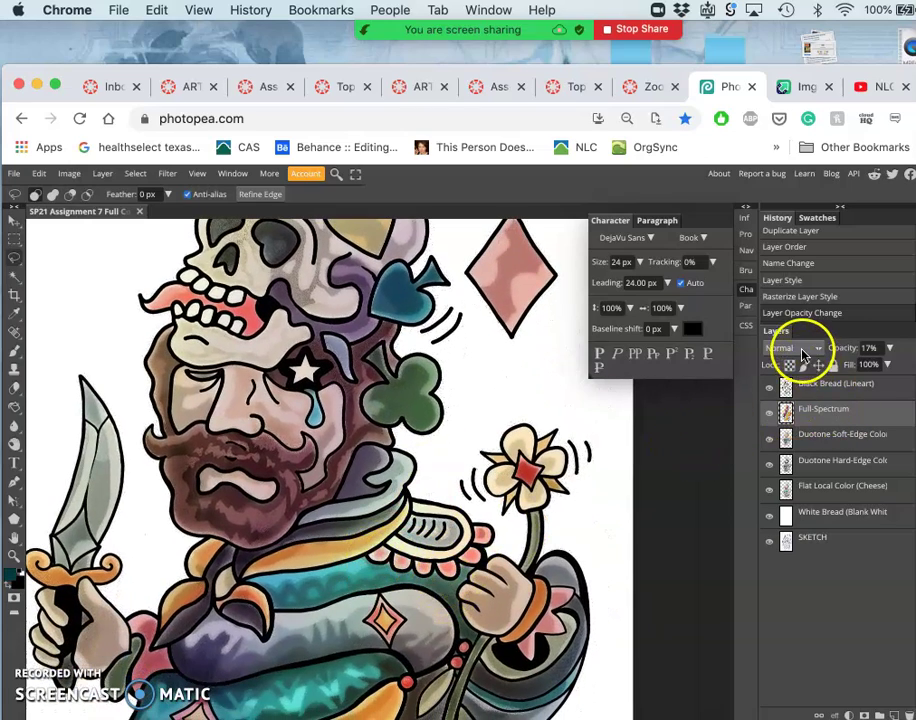
Toggle the Full-Spectrum layer's visibility to compare its tint on the face, knife and flower
{"action": "left_click", "coordinate": [769, 416]}
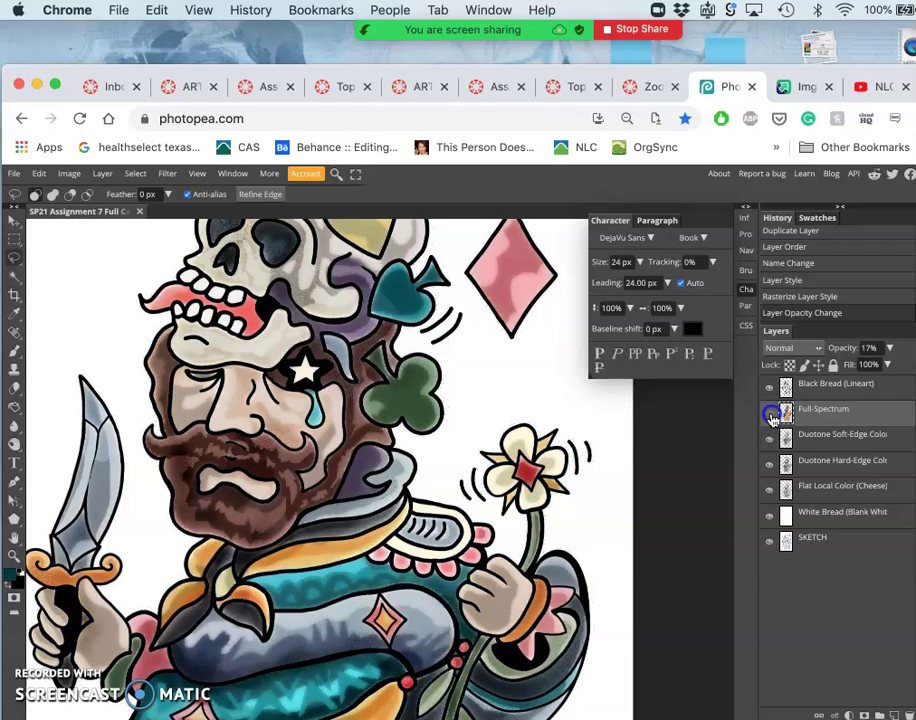
{"action": "left_click", "coordinate": [770, 416]}
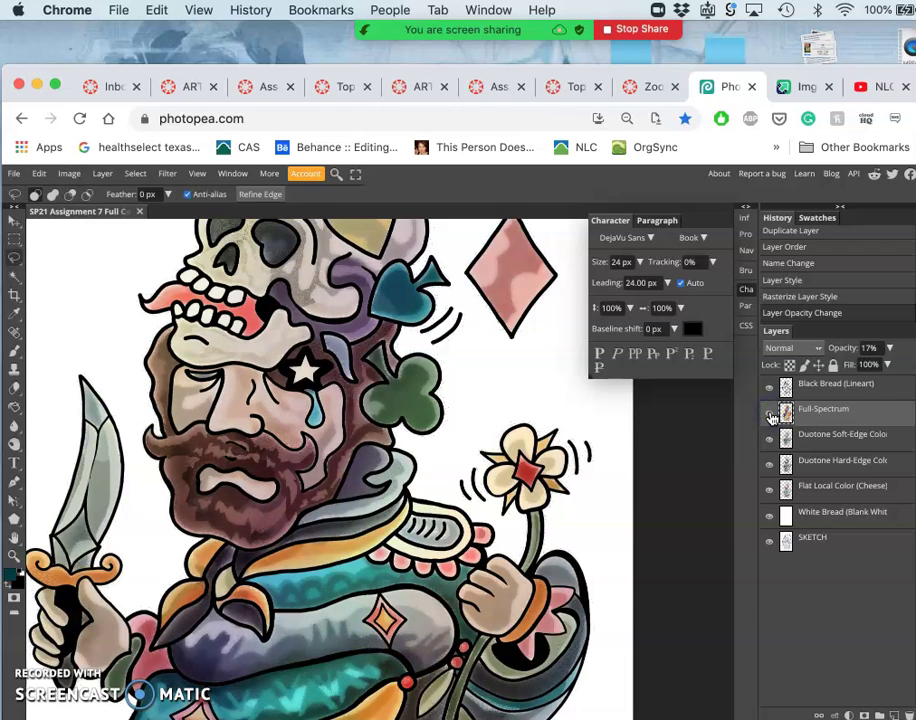
{"action": "left_click", "coordinate": [770, 416]}
{"action": "left_click", "coordinate": [770, 416]}
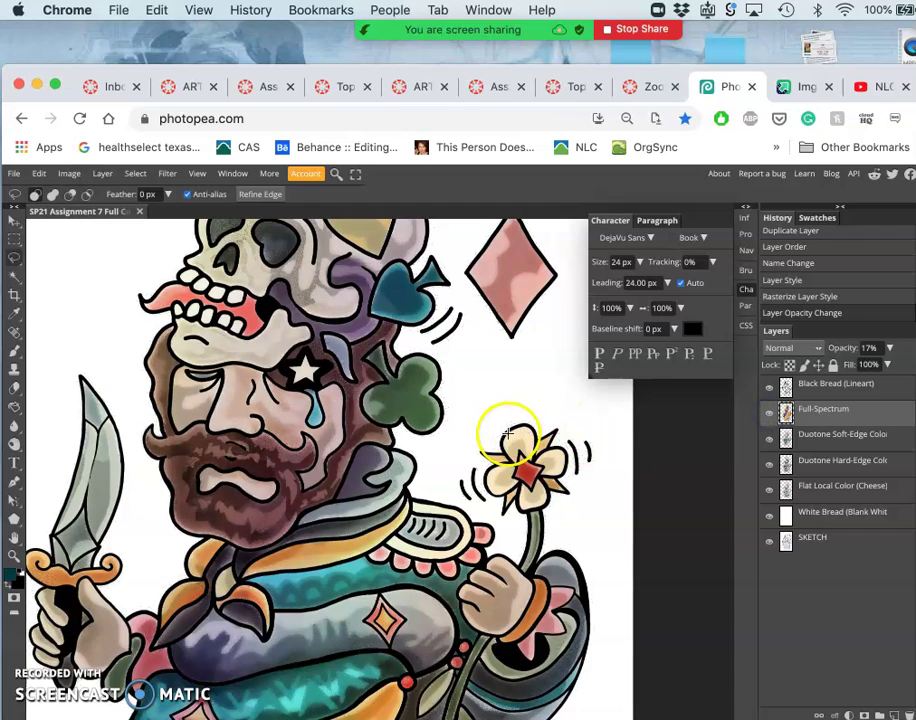
Try the Dissolve blend mode on the Full-Spectrum layer, clear the selection and inspect the effect on the clothing up close
{"action": "key", "text": "super+minus"}
{"action": "key", "text": "super+minus"}
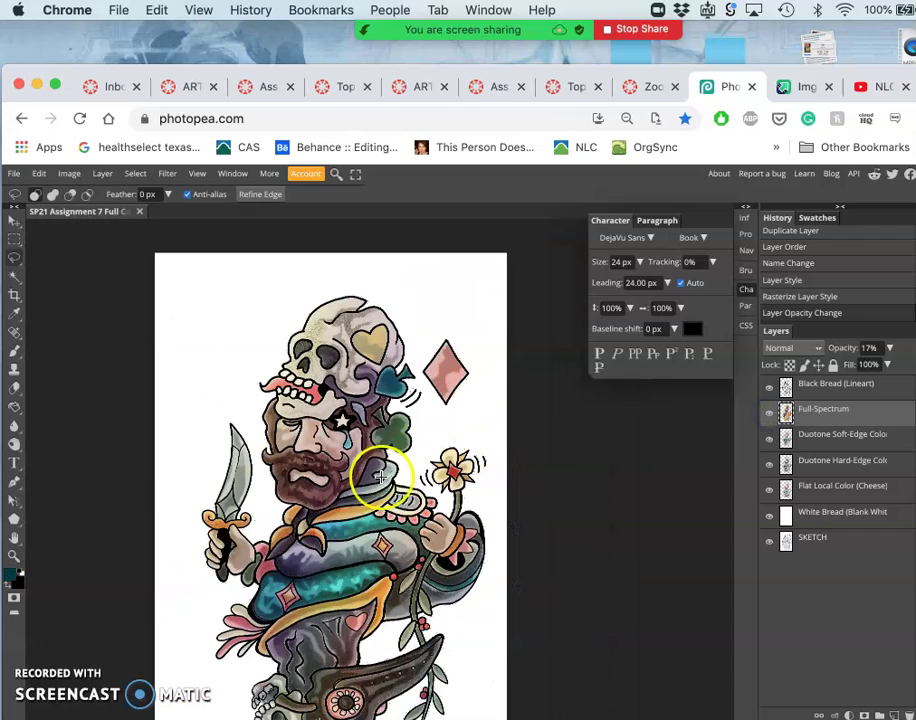
{"action": "left_click_drag", "start_coordinate": [381, 477], "coordinate": [412, 402]}
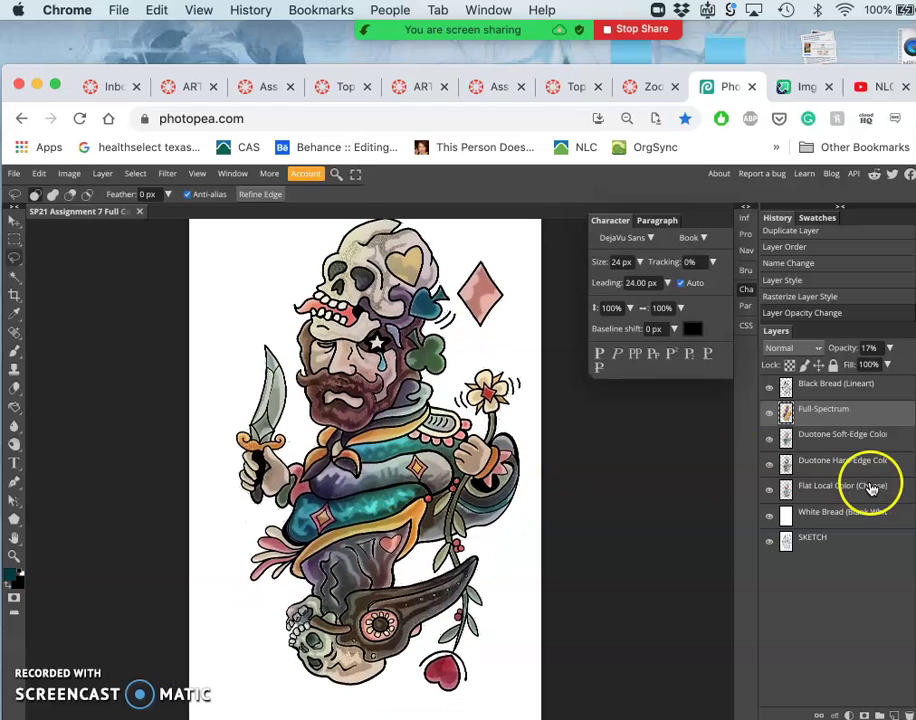
{"action": "left_click", "coordinate": [804, 348]}
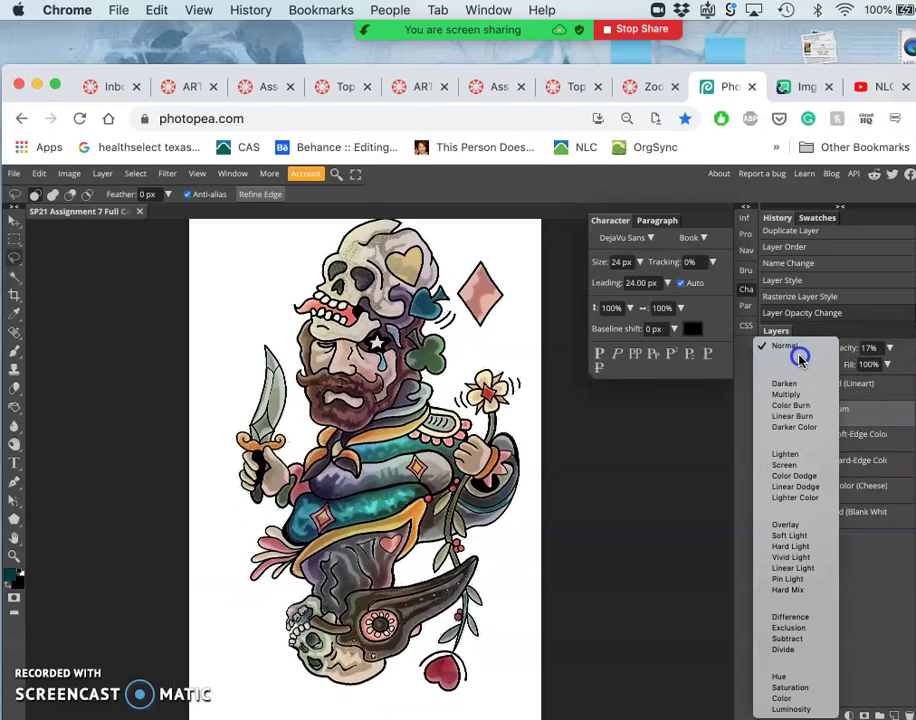
{"action": "left_click", "coordinate": [800, 358]}
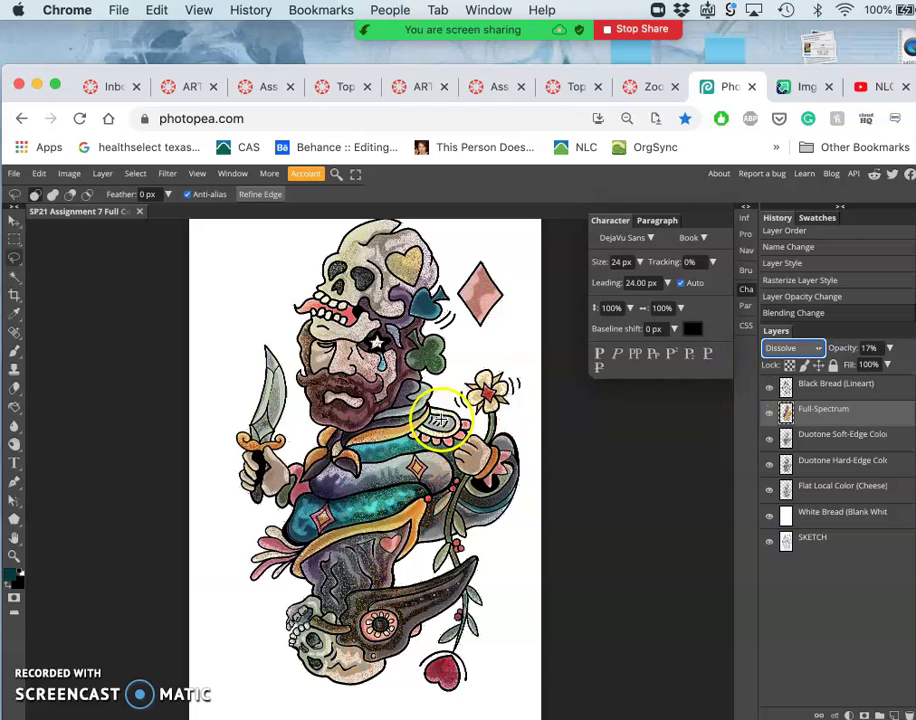
{"action": "key", "text": "super+equal"}
{"action": "key", "text": "super+equal"}
{"action": "key", "text": "super+minus"}
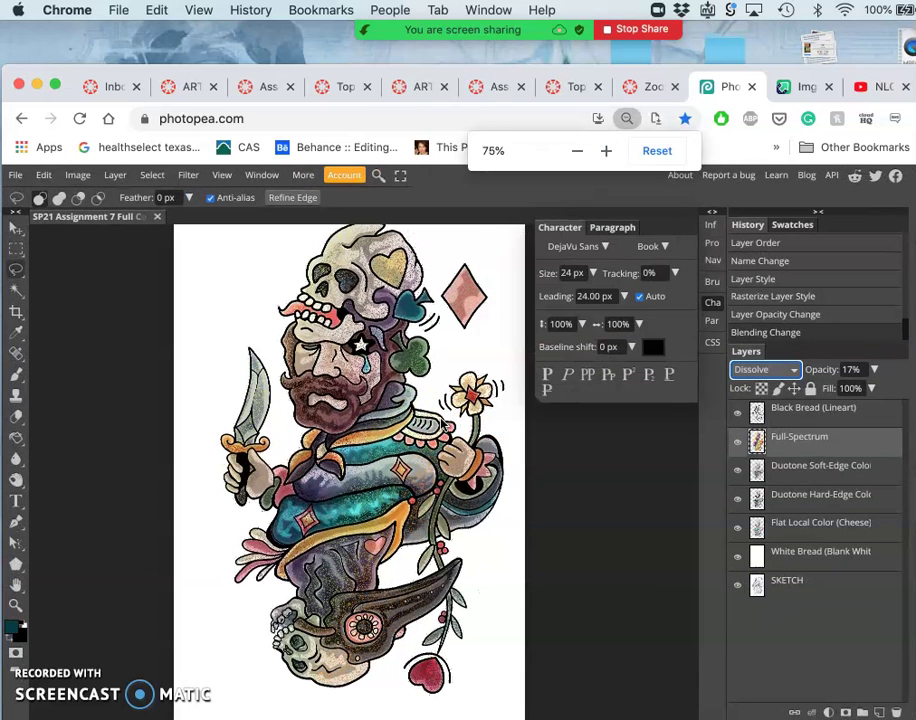
{"action": "left_click", "coordinate": [97, 293]}
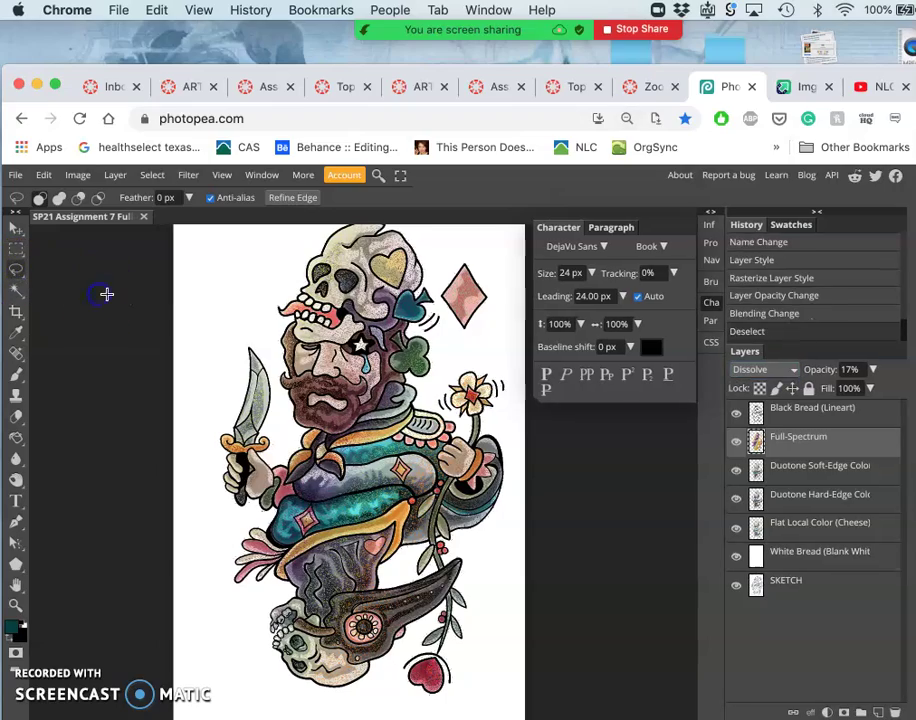
{"action": "scroll", "coordinate": [240, 372], "scroll_direction": "up", "scroll_amount": 5}
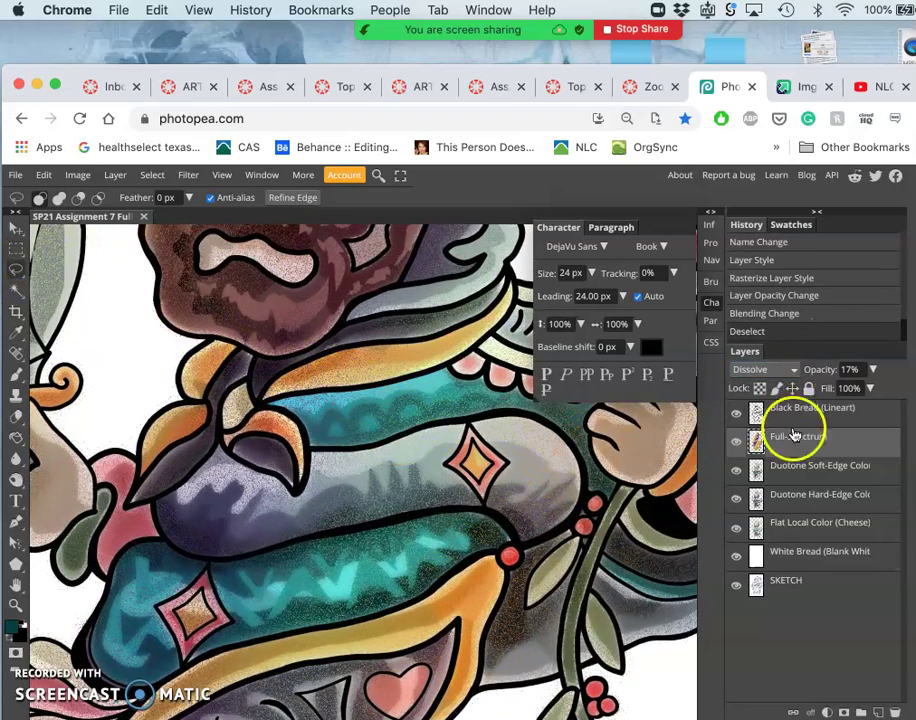
Set the Full-Spectrum layer's blend mode back to Normal and try Soft Light instead
{"action": "left_click", "coordinate": [776, 369]}
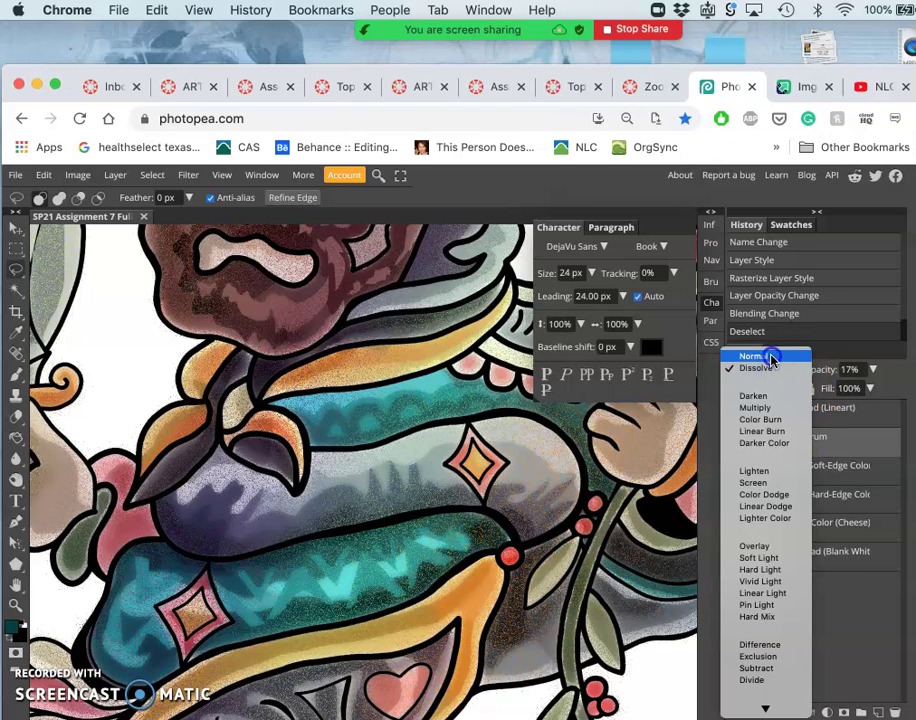
{"action": "left_click", "coordinate": [770, 357]}
{"action": "left_click", "coordinate": [776, 365]}
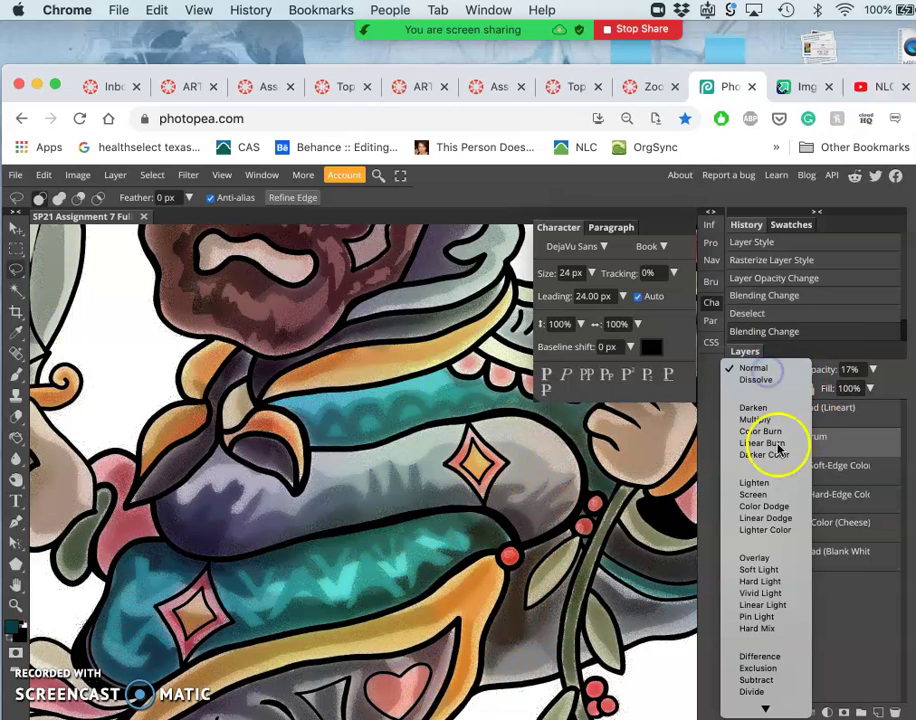
{"action": "left_click", "coordinate": [760, 570]}
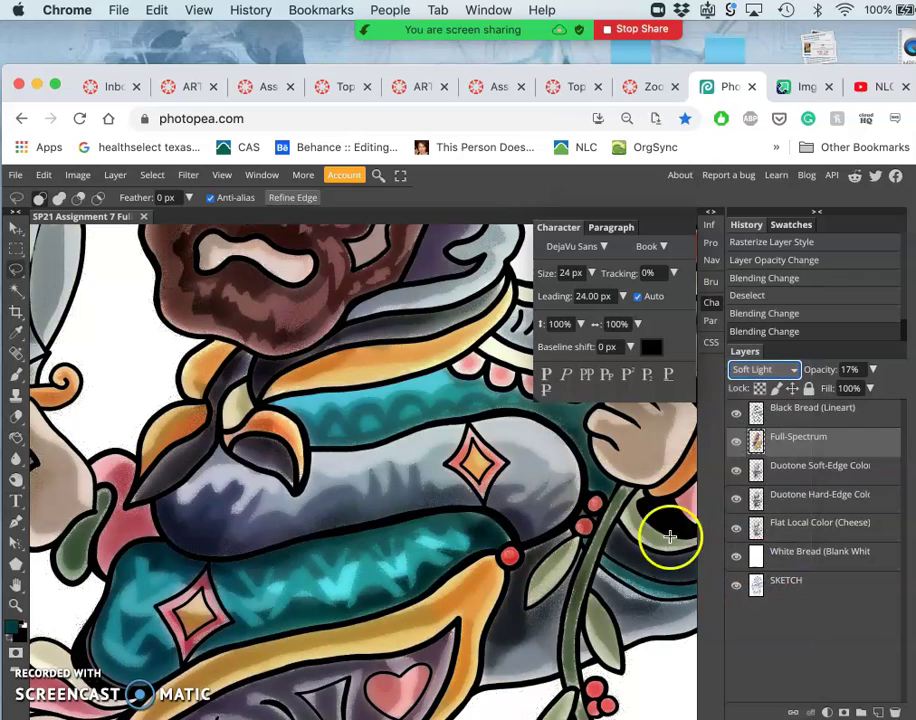
Toggle the Full-Spectrum layer's visibility to compare its Soft Light effect on the clothing and the lower skull
{"action": "left_click", "coordinate": [736, 443]}
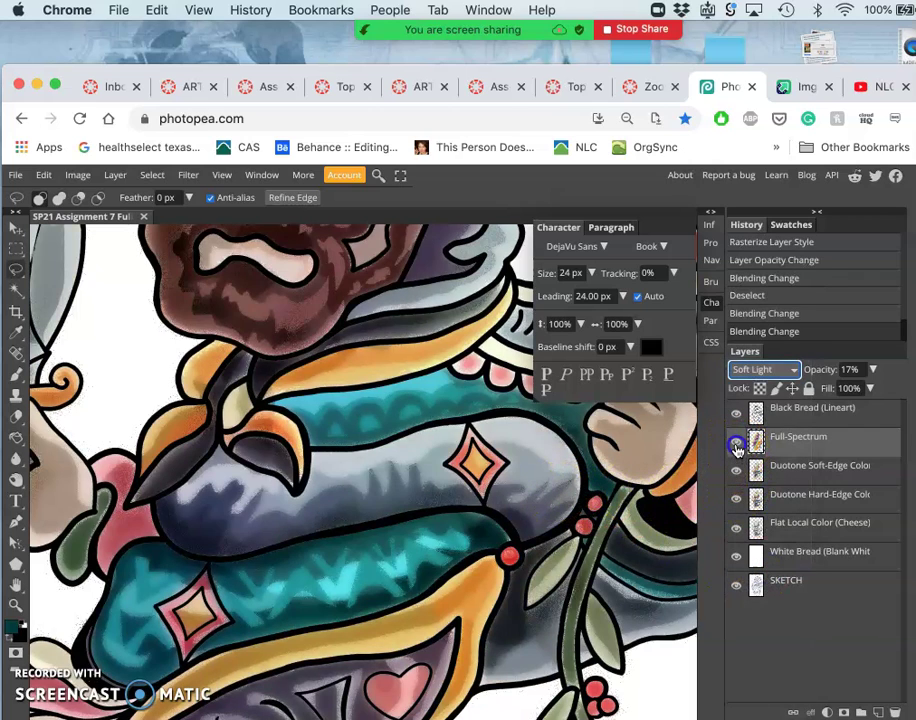
{"action": "left_click", "coordinate": [736, 444]}
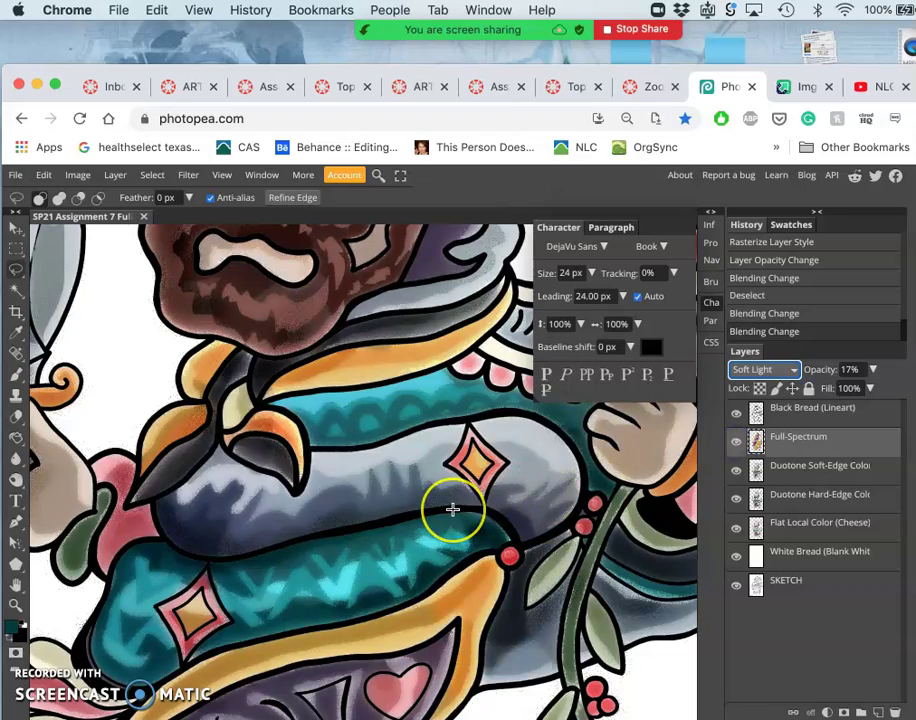
{"action": "scroll", "coordinate": [452, 507], "scroll_direction": "down", "scroll_amount": 5}
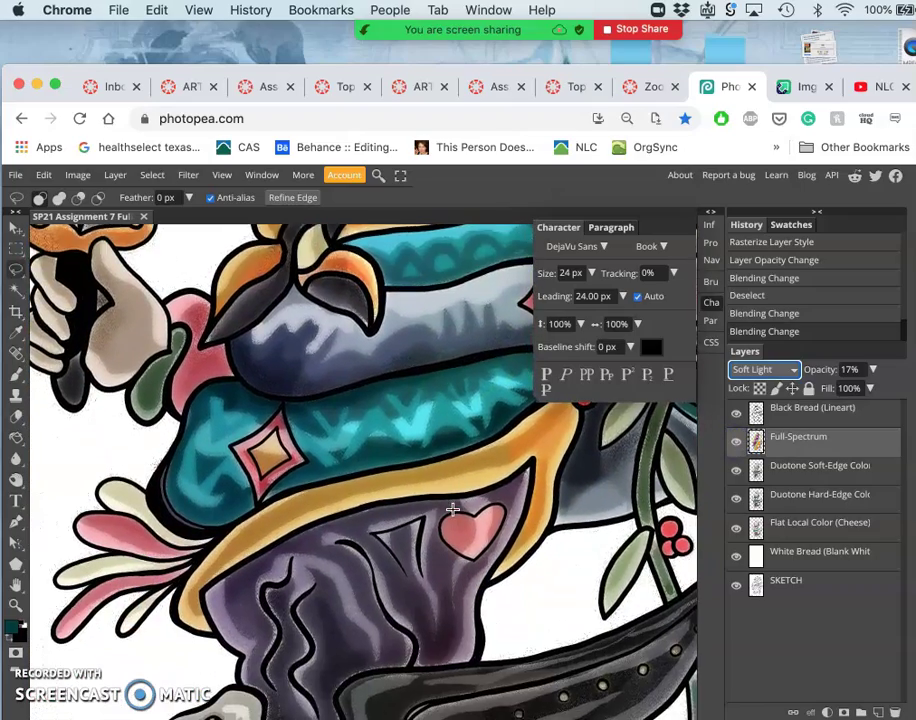
{"action": "scroll", "coordinate": [452, 510], "scroll_direction": "down", "scroll_amount": 10}
{"action": "left_click", "coordinate": [736, 438]}
Set the Full-Spectrum layer's blend mode to Pin Light and inspect the coloring from the lower skull up to the upper skull
{"action": "left_click", "coordinate": [780, 369]}
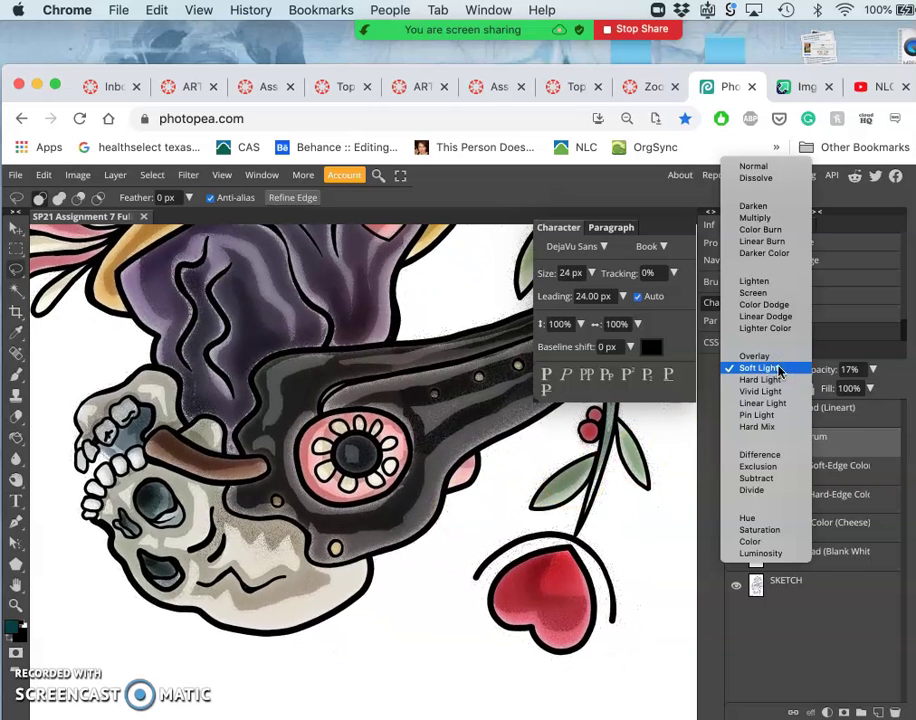
{"action": "left_click", "coordinate": [765, 414]}
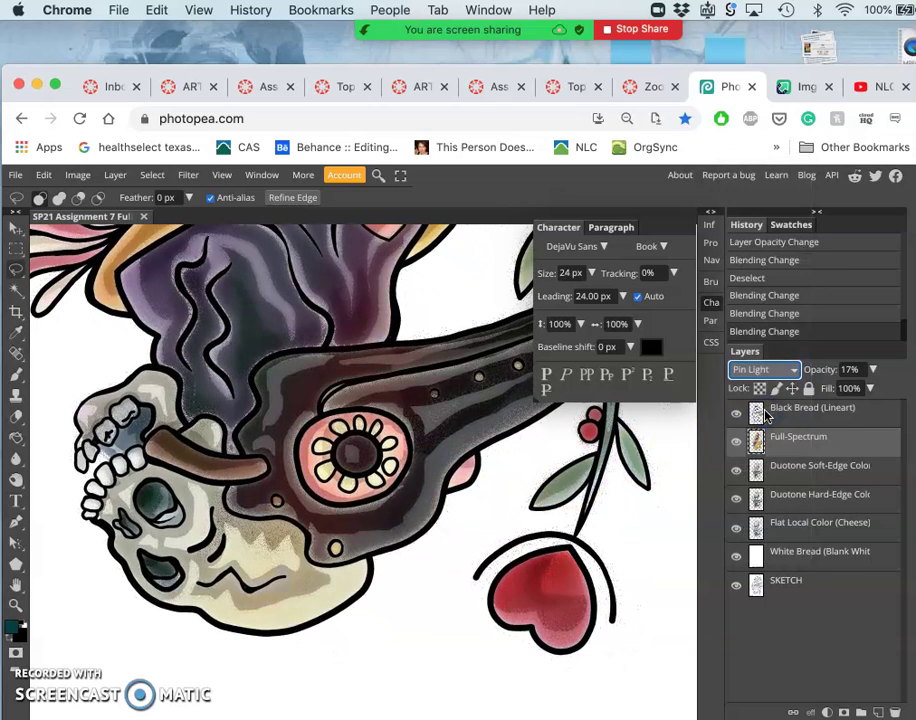
{"action": "scroll", "coordinate": [405, 435], "scroll_direction": "up", "scroll_amount": 2}
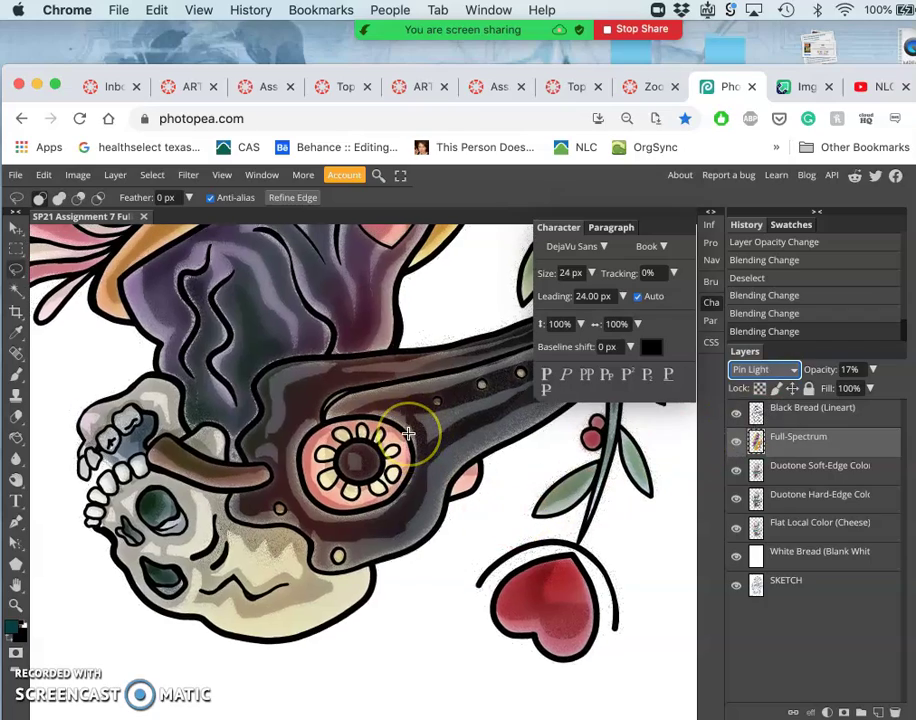
{"action": "scroll", "coordinate": [408, 433], "scroll_direction": "up", "scroll_amount": 5}
{"action": "scroll", "coordinate": [405, 498], "scroll_direction": "down", "scroll_amount": 1}
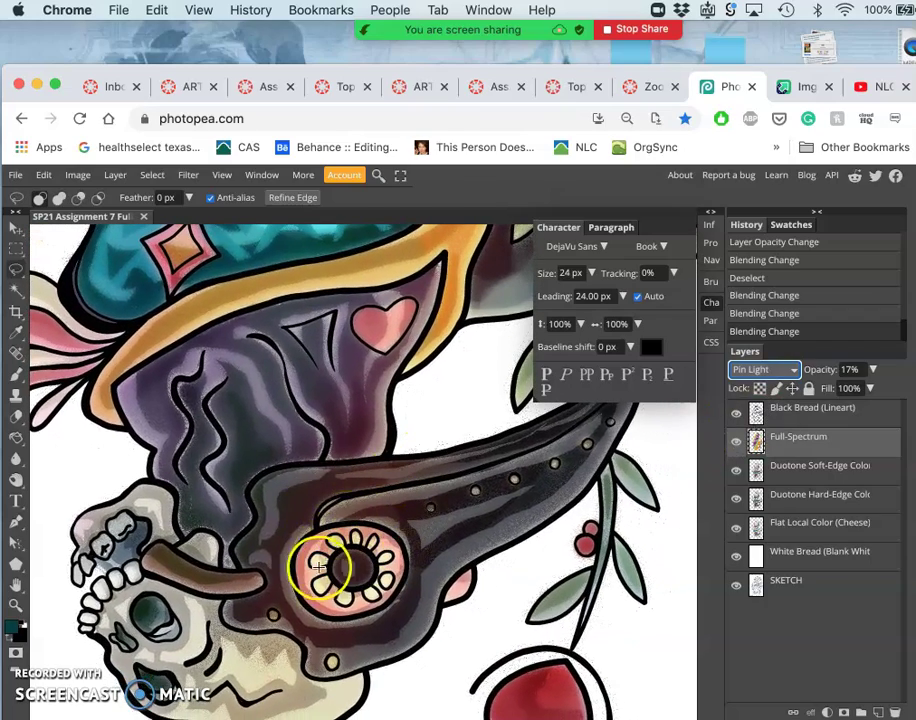
{"action": "scroll", "coordinate": [320, 566], "scroll_direction": "up", "scroll_amount": 10}
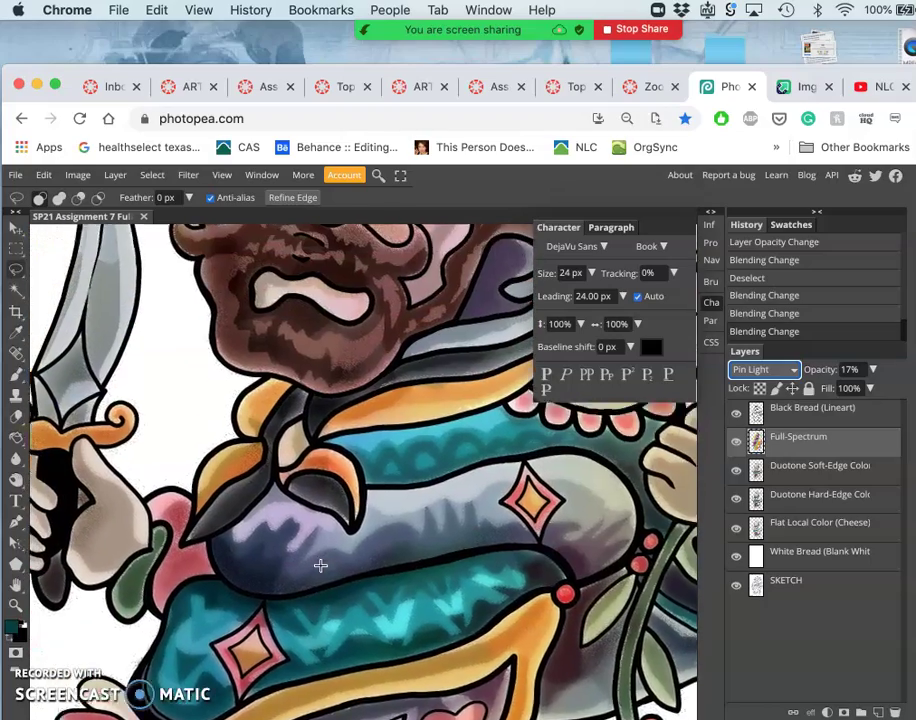
{"action": "scroll", "coordinate": [320, 566], "scroll_direction": "up", "scroll_amount": 7}
{"action": "left_click", "coordinate": [382, 482]}
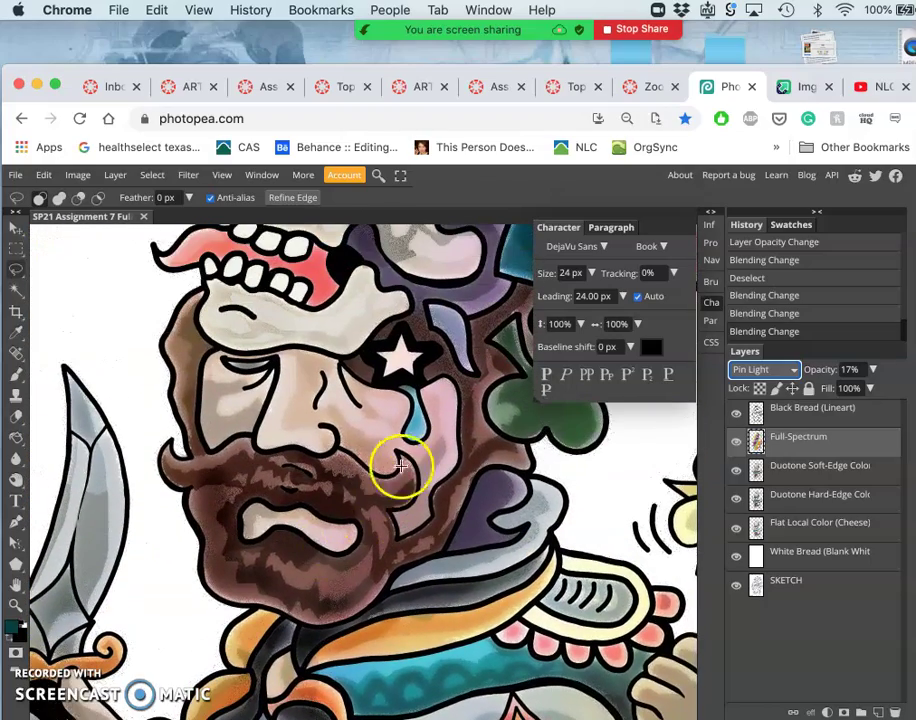
{"action": "scroll", "coordinate": [408, 458], "scroll_direction": "up", "scroll_amount": 10}
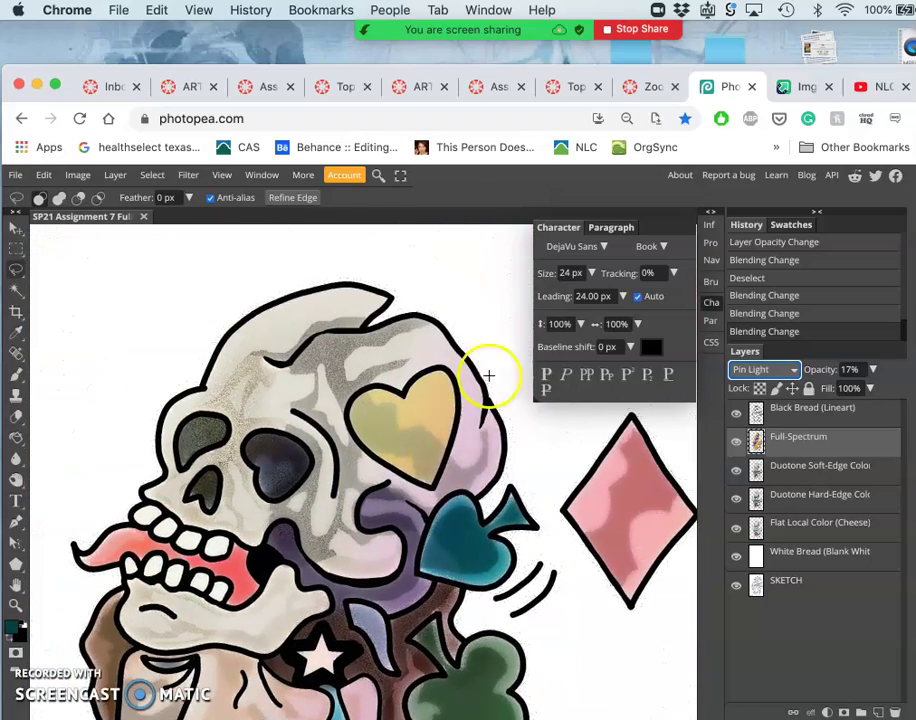